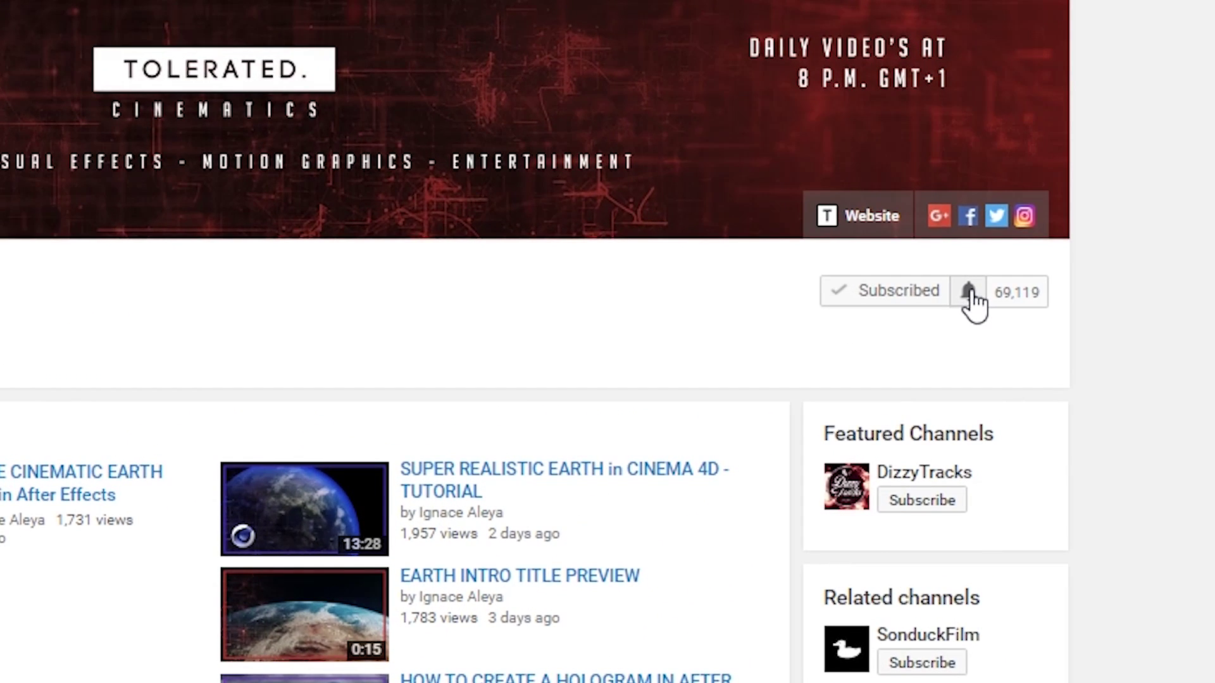
Step: Turn on 'Send me all notifications for this channel' with the bell and save it
left_click(970, 293)
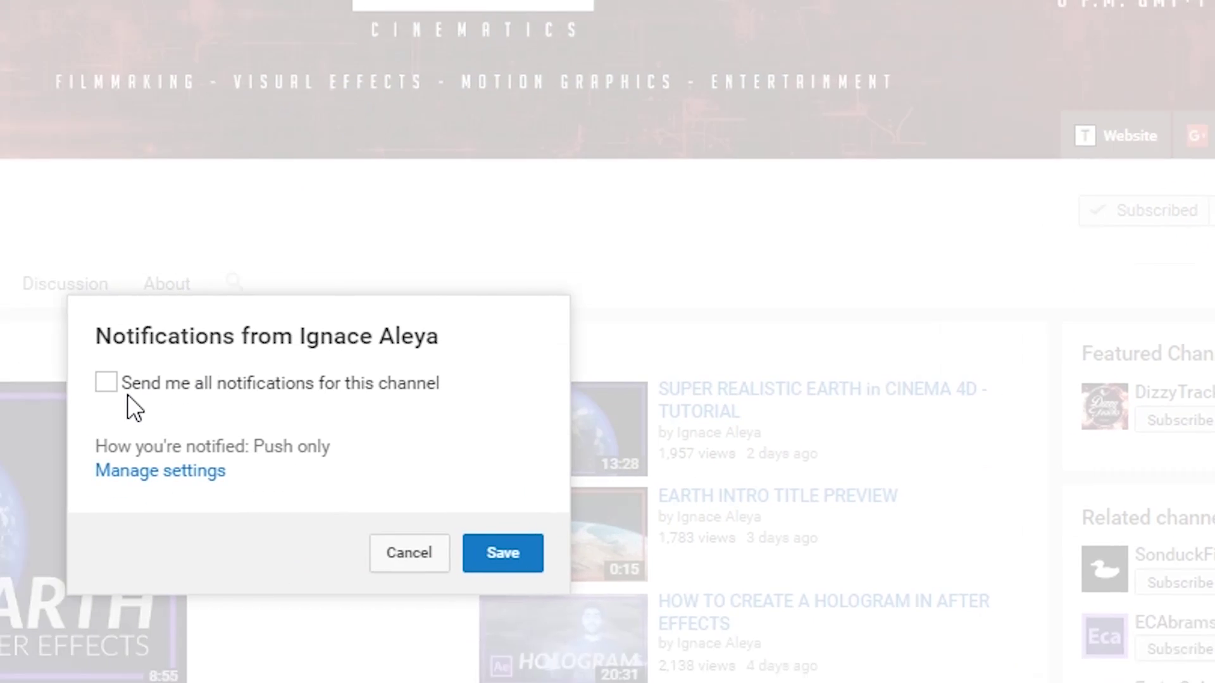
left_click(103, 383)
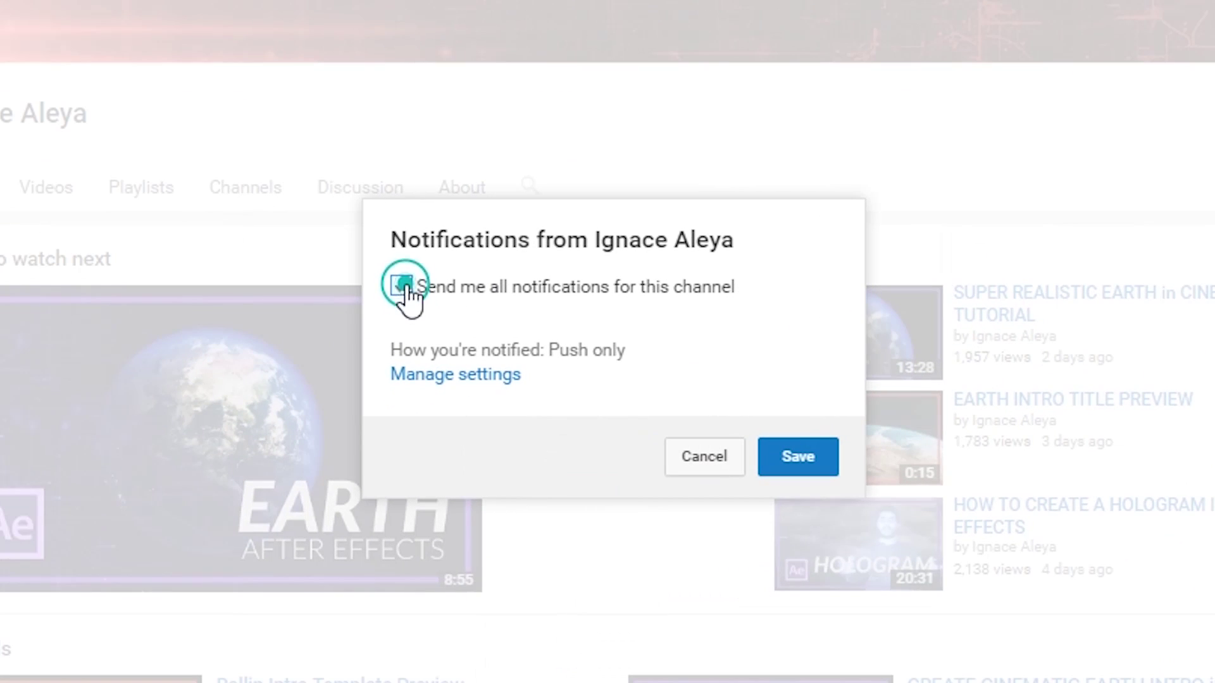
left_click(800, 468)
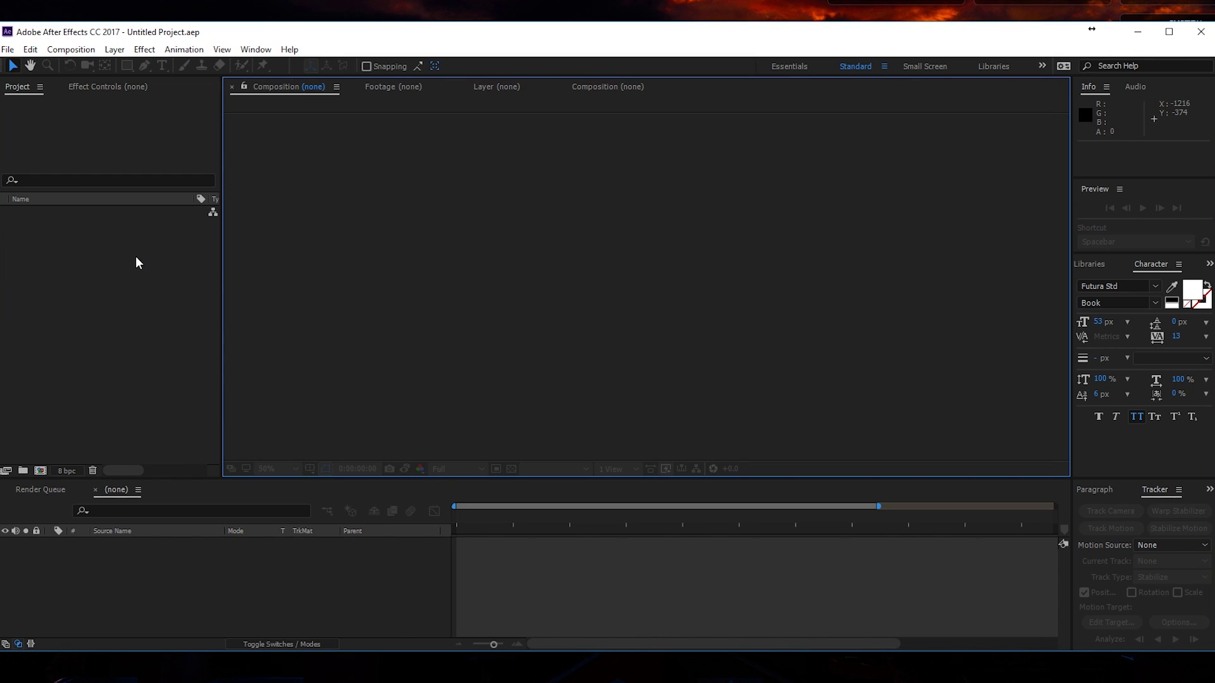
Step: Create a new composition named Main Comp and set the viewer zoom to Fit up to 100%
left_click(71, 49)
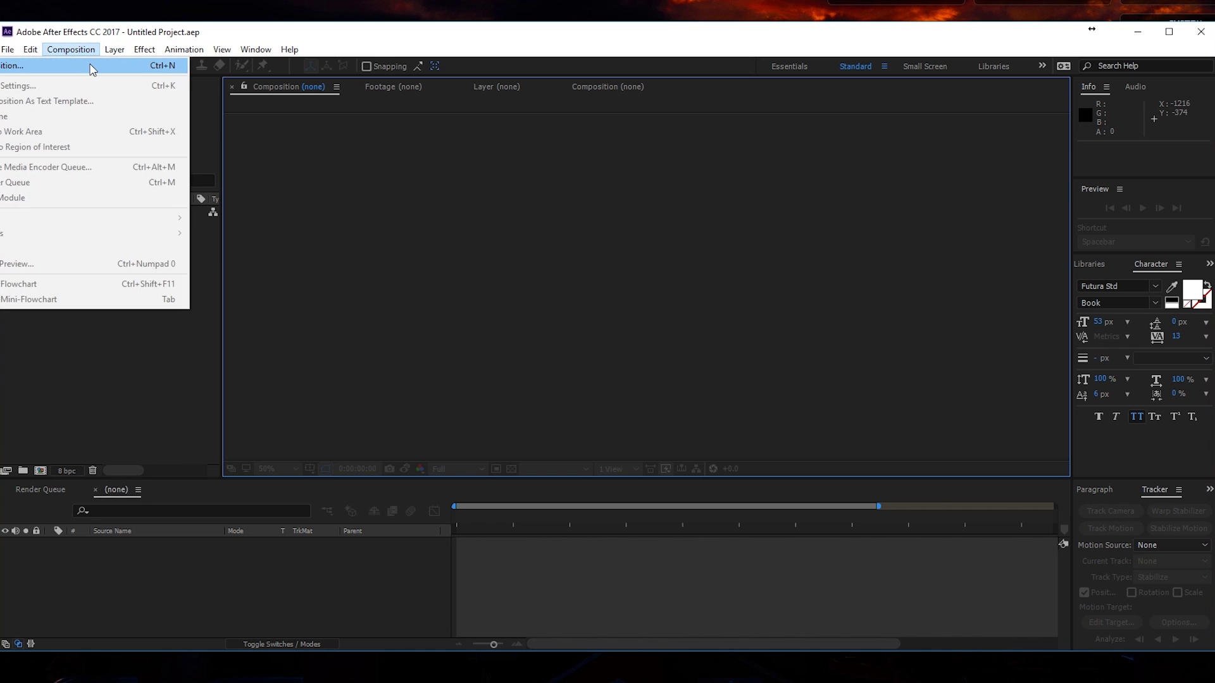
left_click(97, 67)
type("Main Comp")
key("Return")
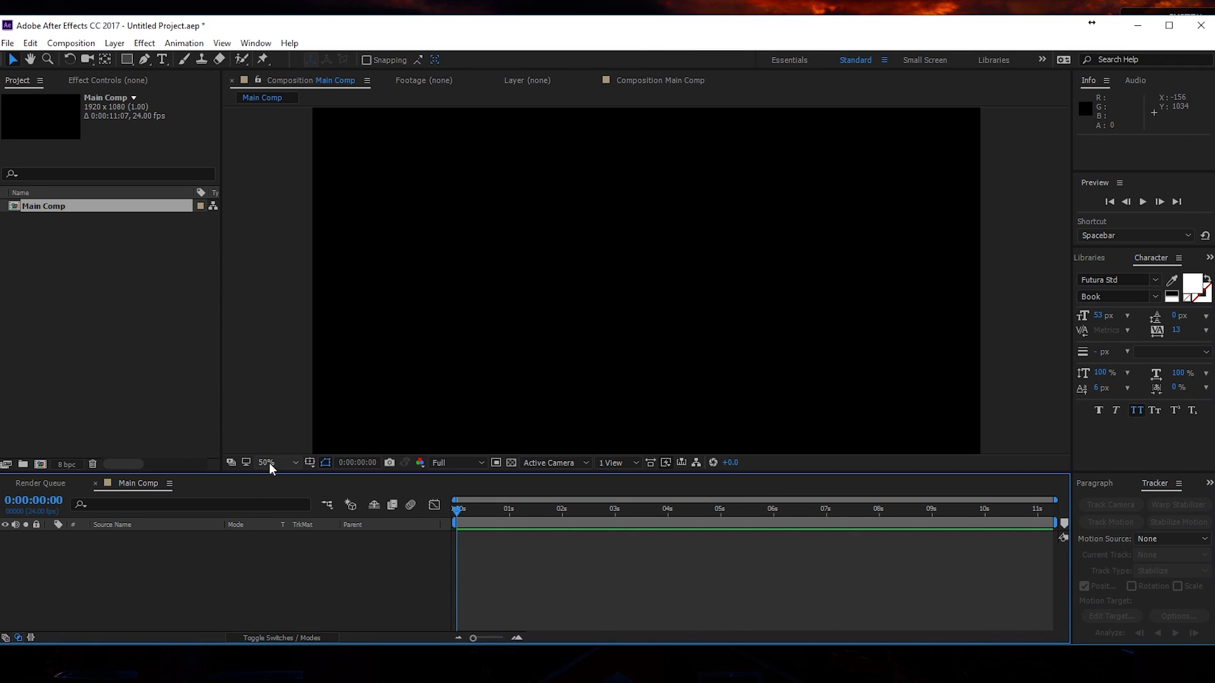
left_click(268, 463)
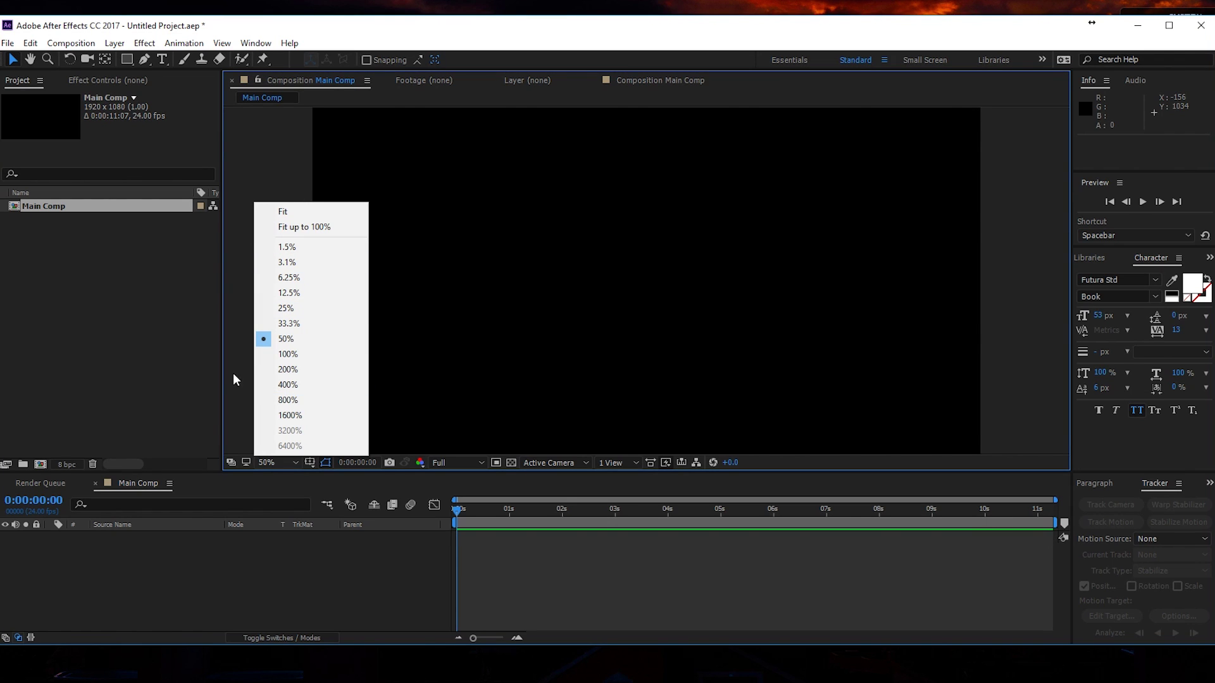
left_click(310, 227)
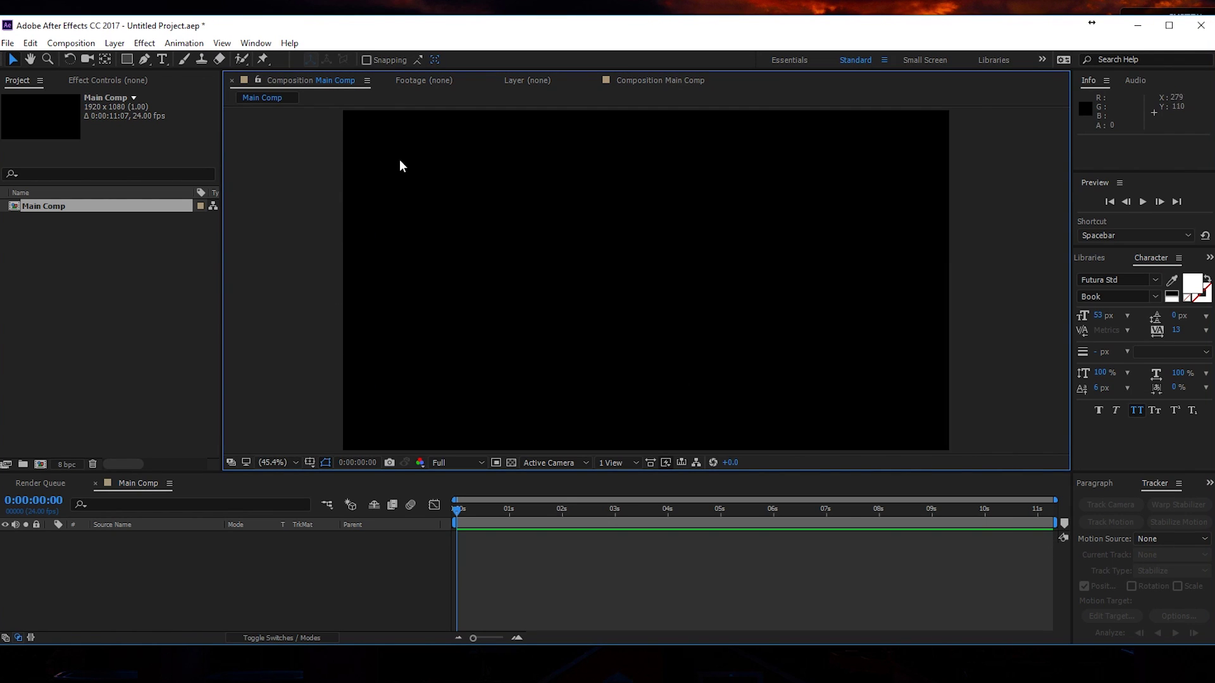
Step: Set up the Rectangle tool with no fill and a white stroke
left_click(127, 60)
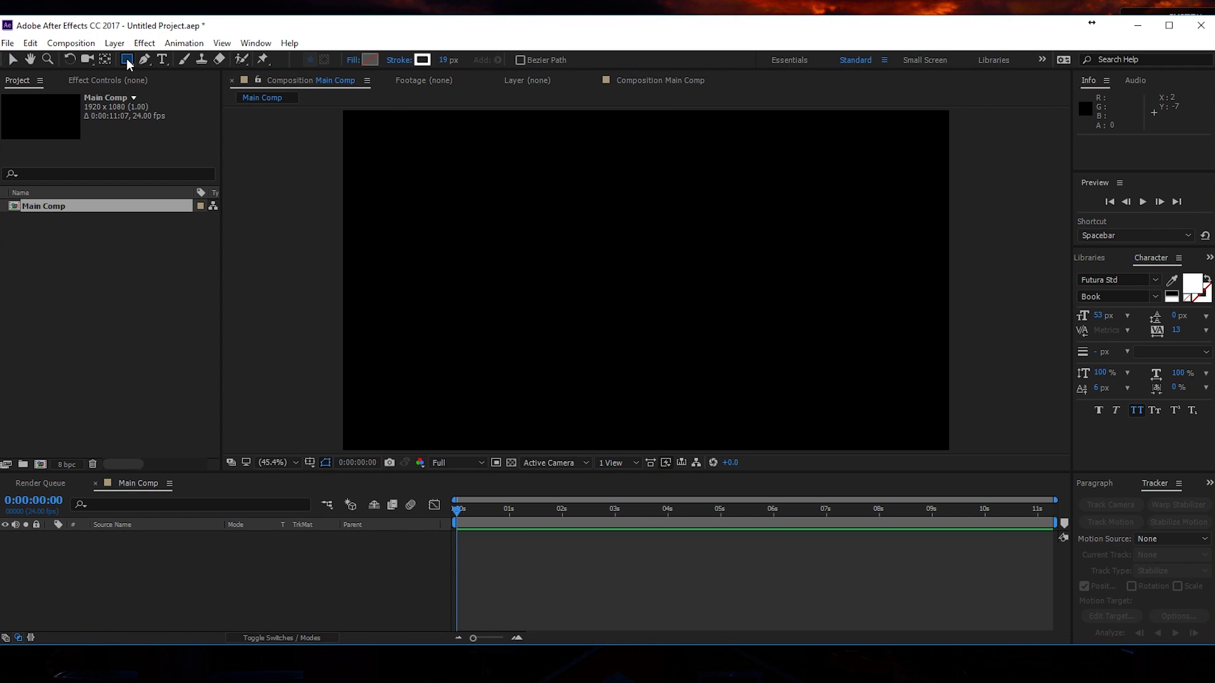
left_click(370, 60)
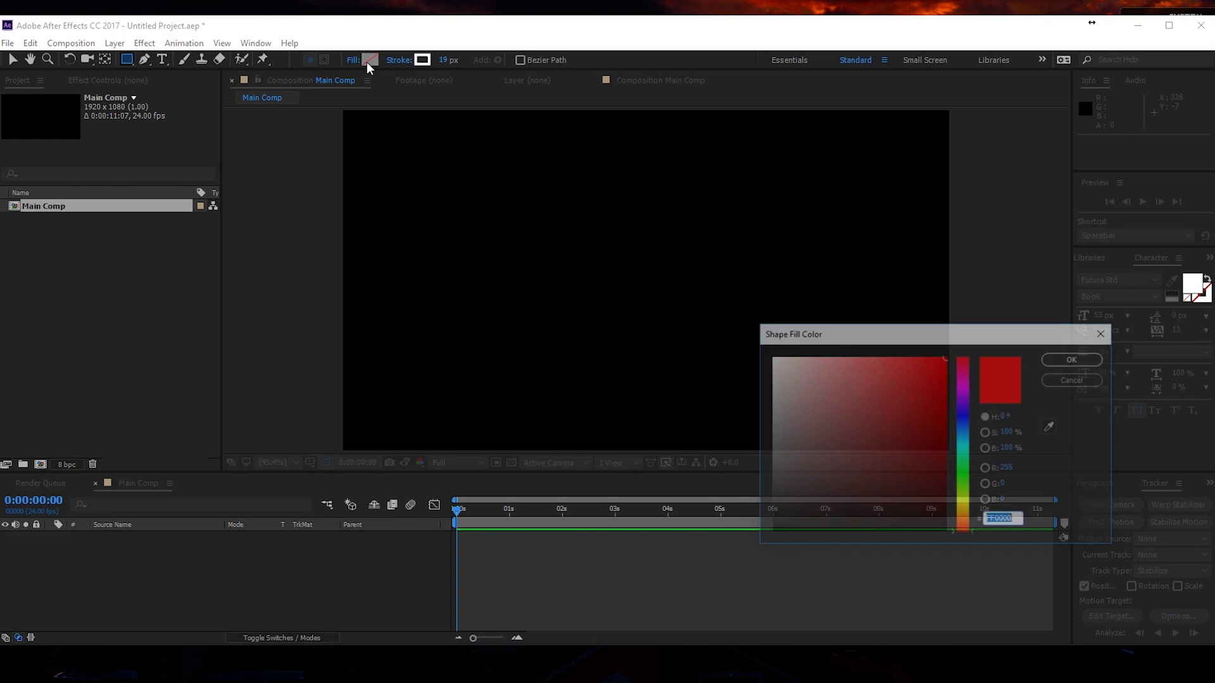
left_click(1064, 380)
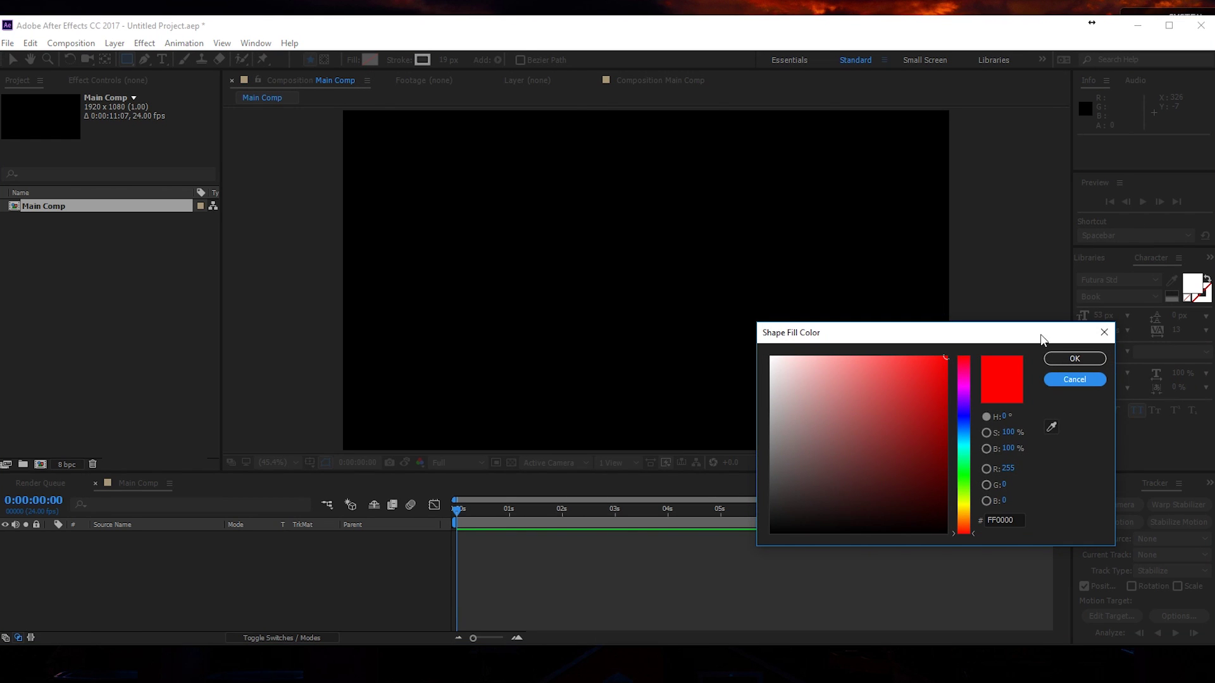
left_click(1066, 382)
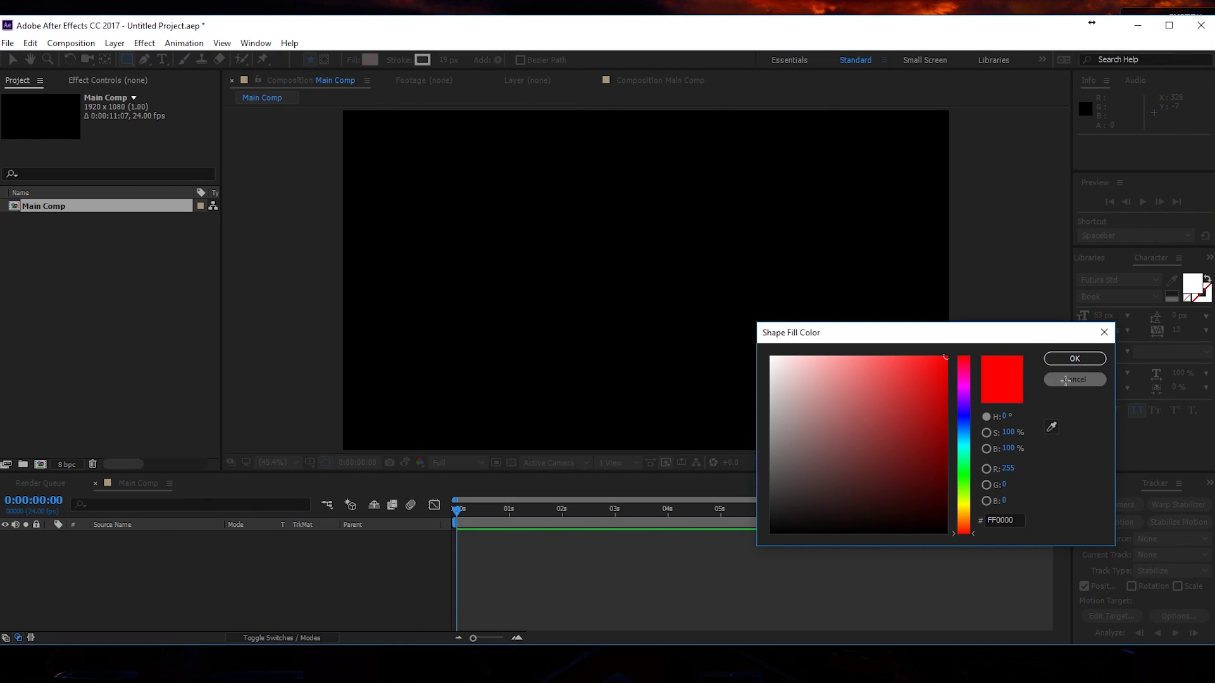
left_click(353, 60)
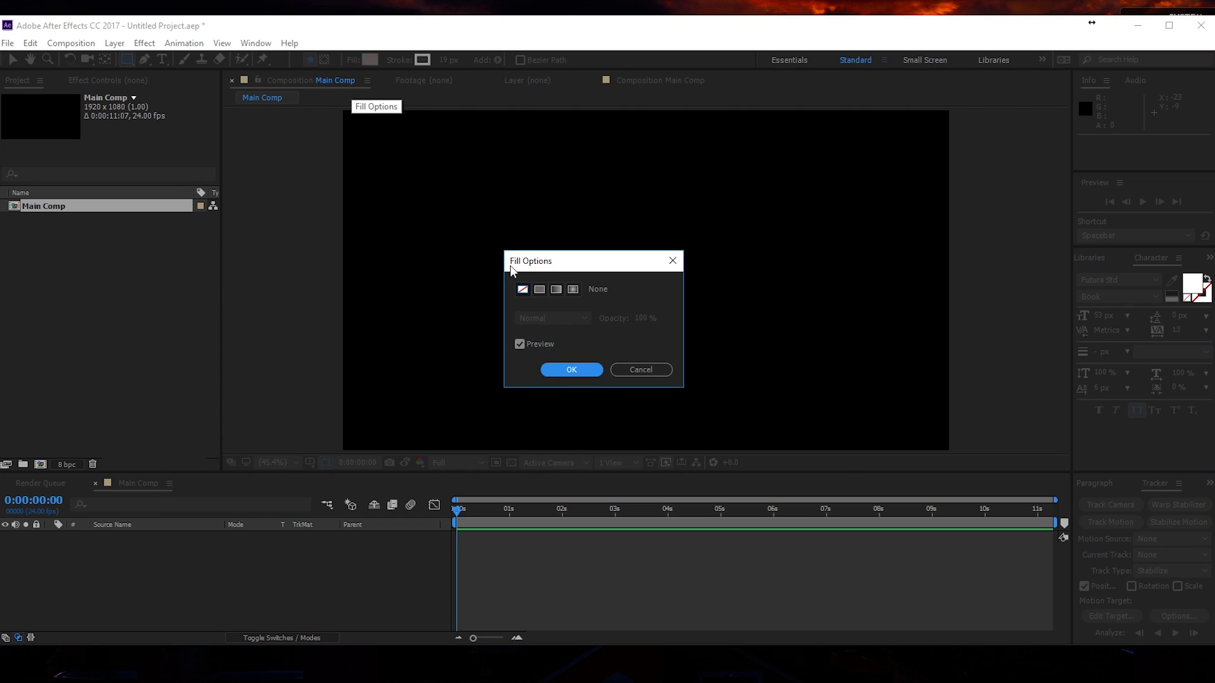
left_click(568, 372)
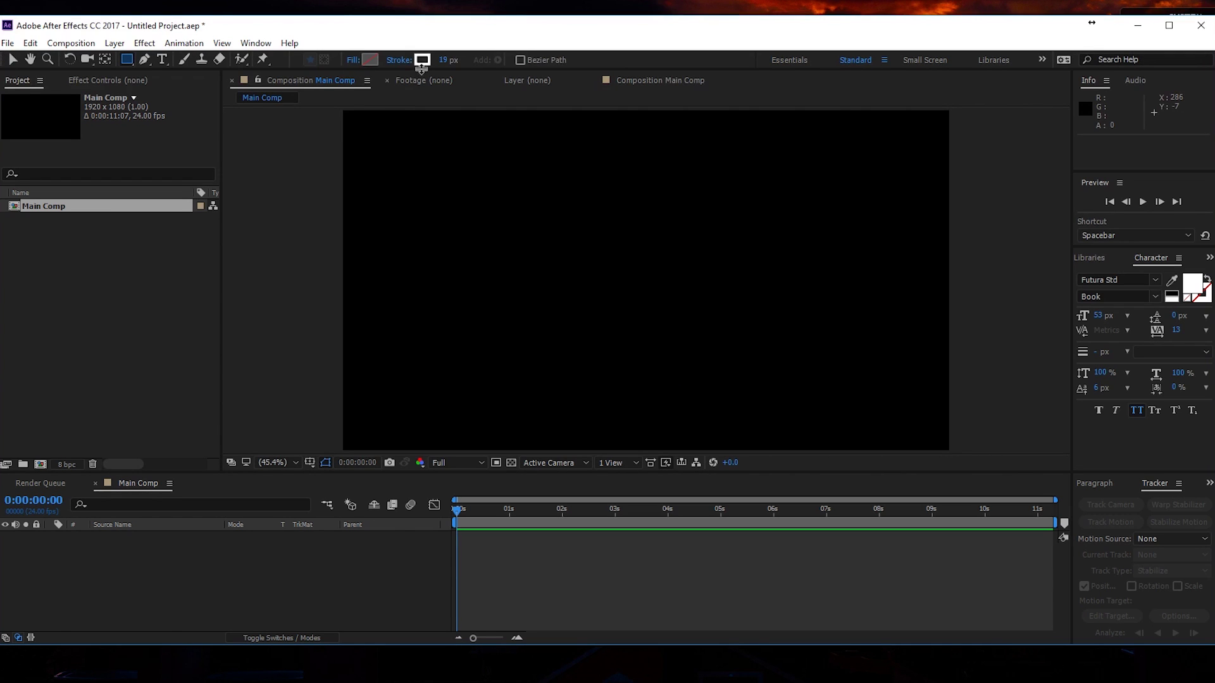
left_click(421, 59)
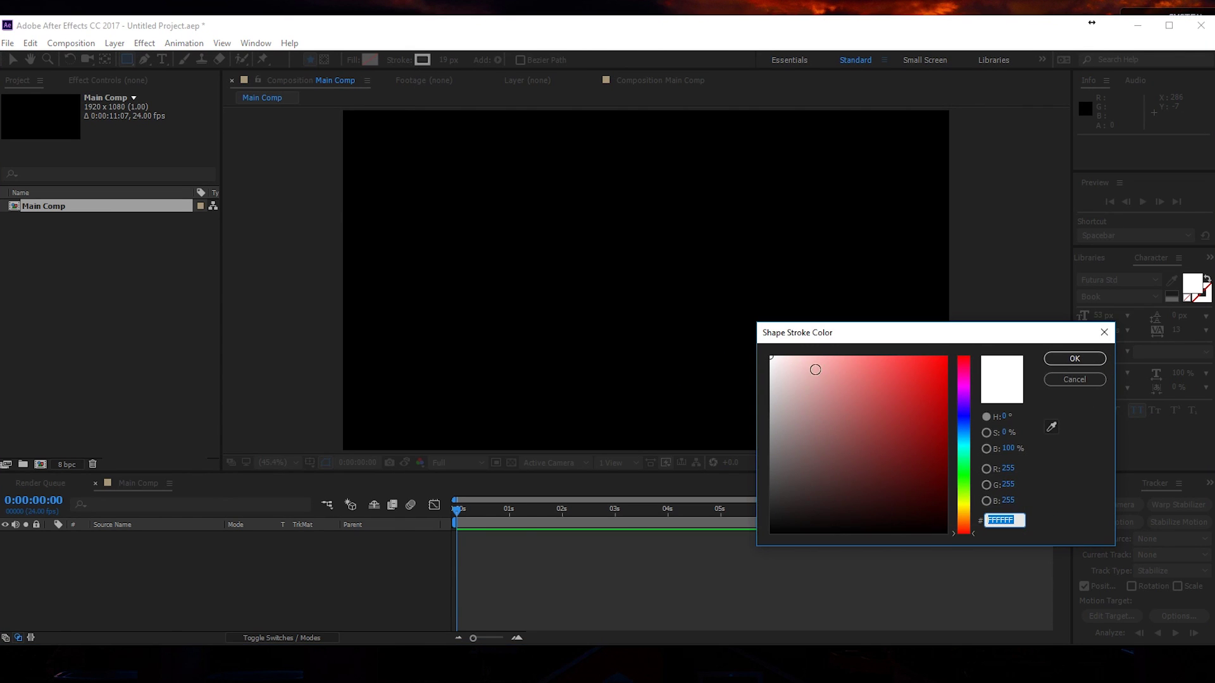
left_click(1075, 358)
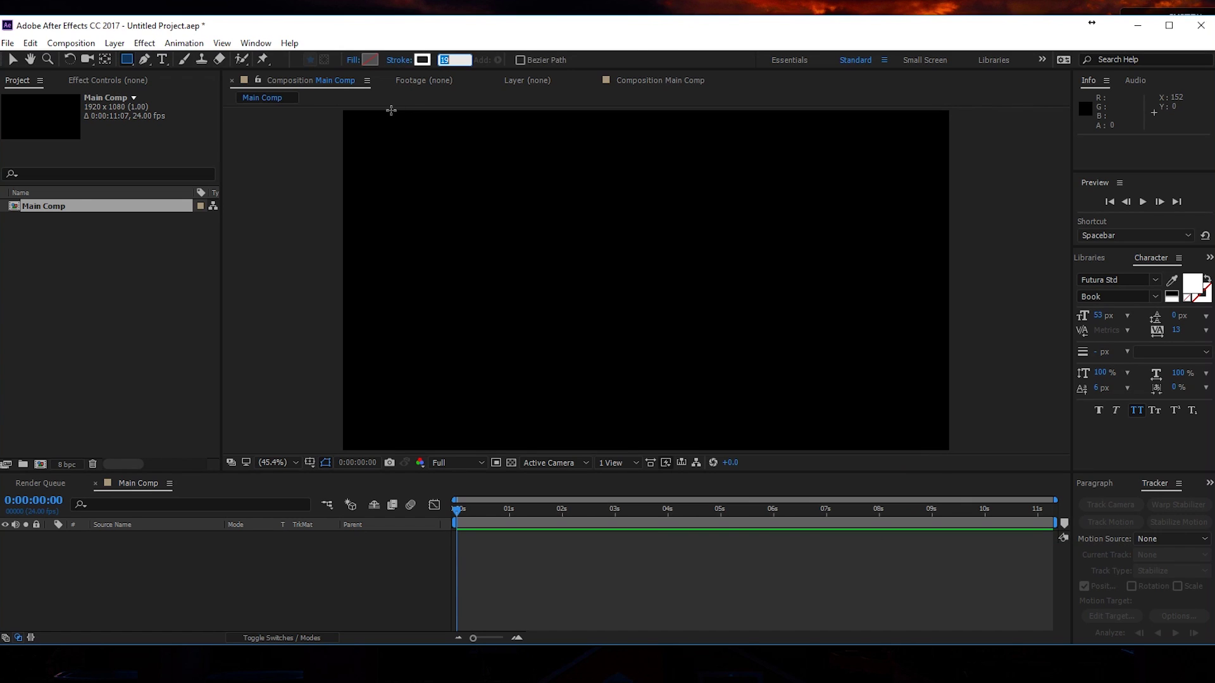
Step: Use a 10 px stroke, draw a wide rectangle, and centre it horizontally and vertically
type("10")
mouse_move(446, 218)
left_mouse_down()
mouse_move(521, 279)
mouse_move(762, 301)
mouse_move(817, 291)
mouse_move(776, 337)
mouse_move(843, 321)
mouse_move(823, 316)
mouse_move(833, 316)
left_mouse_up()
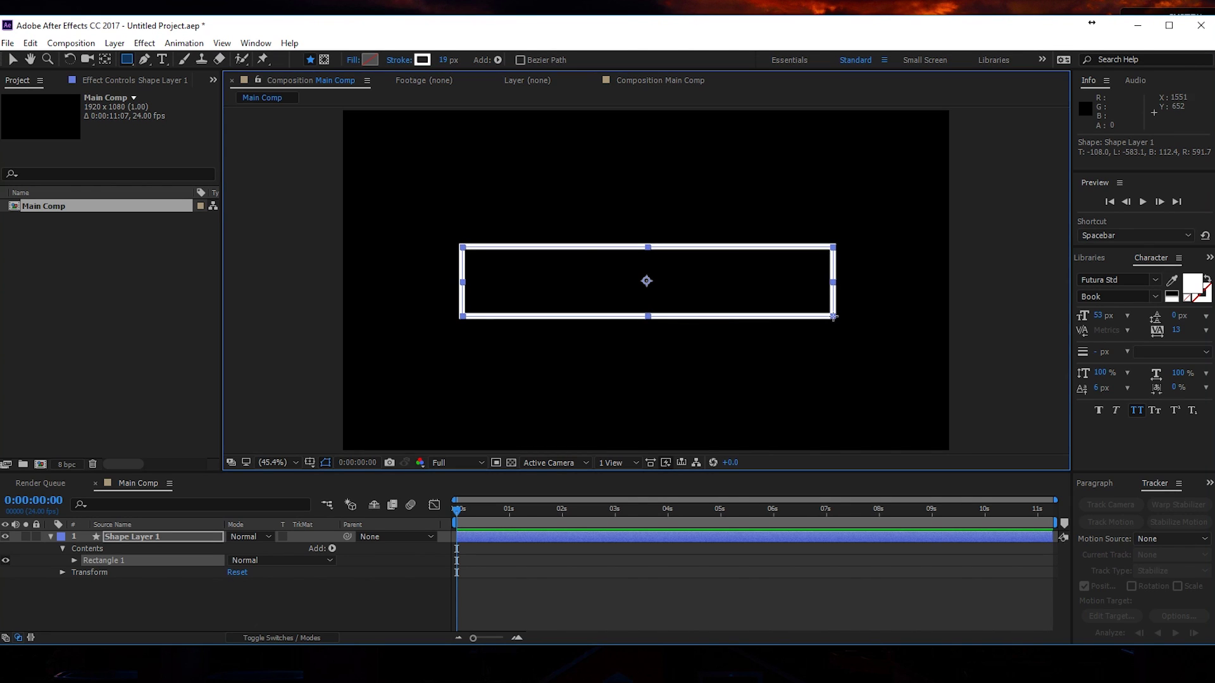
left_click(1103, 486)
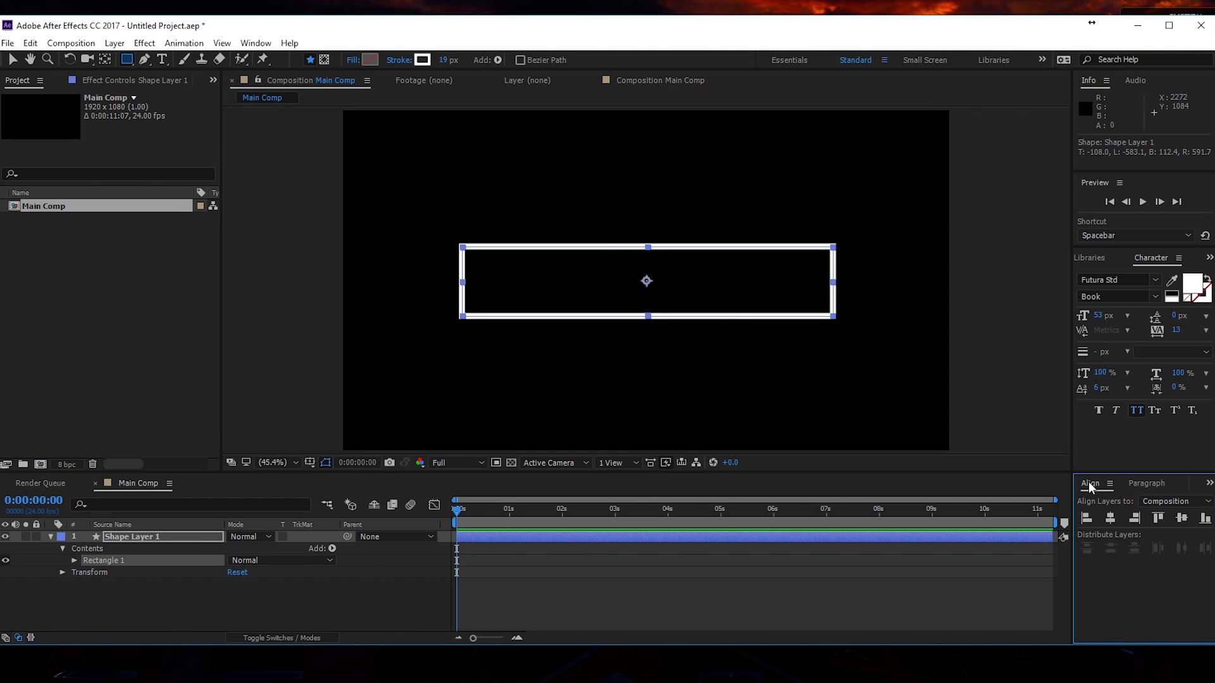
left_click(271, 46)
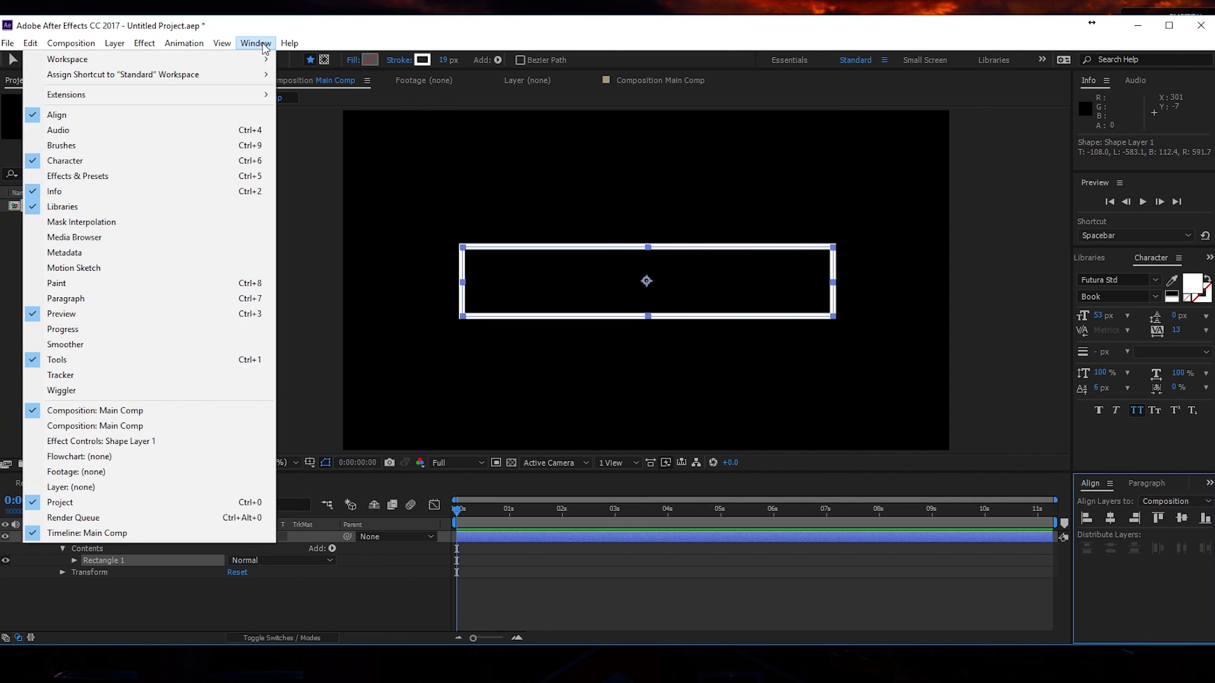
left_click(256, 43)
left_click(1110, 519)
left_click(1182, 518)
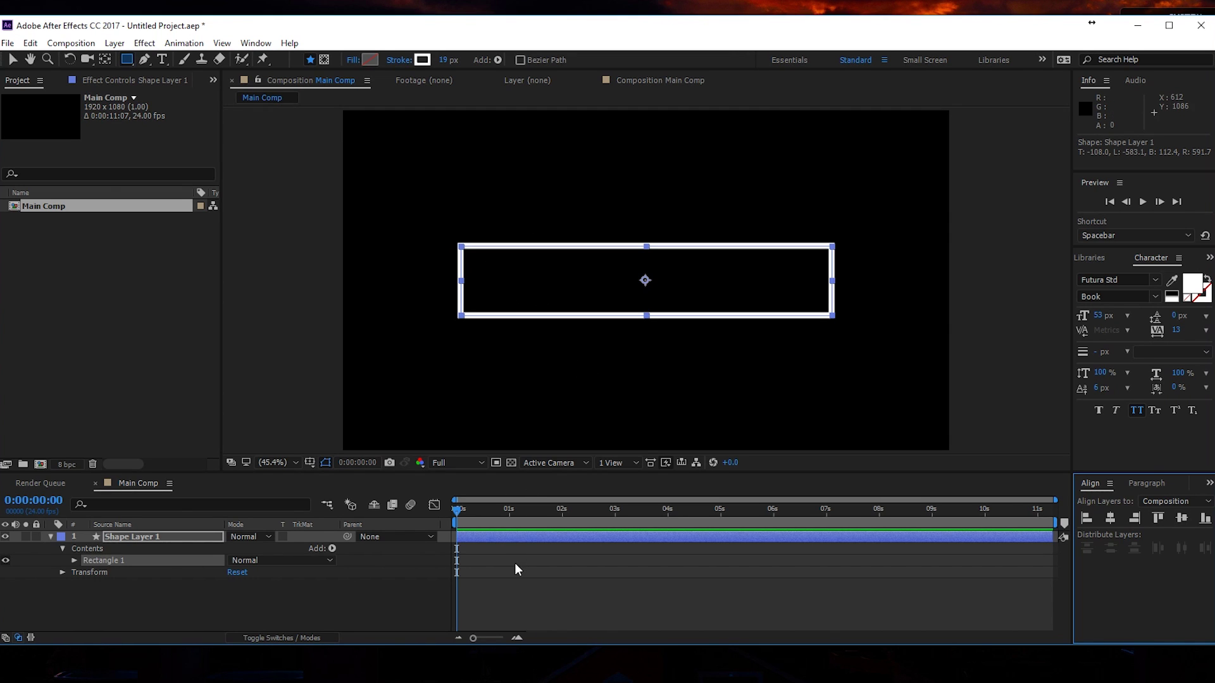
Step: Expand Shape Layer 1 down to Rectangle 1's Rectangle Path 1 and Stroke 1 properties
left_click(50, 537)
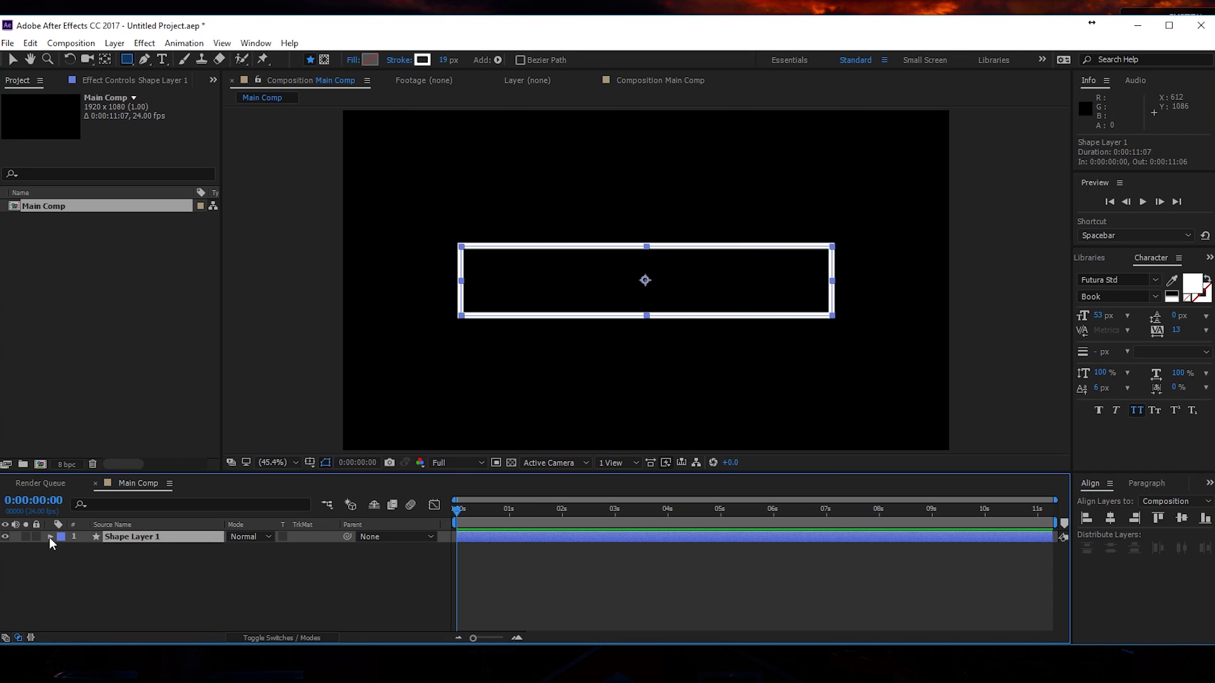
left_click(50, 537)
left_click(75, 559)
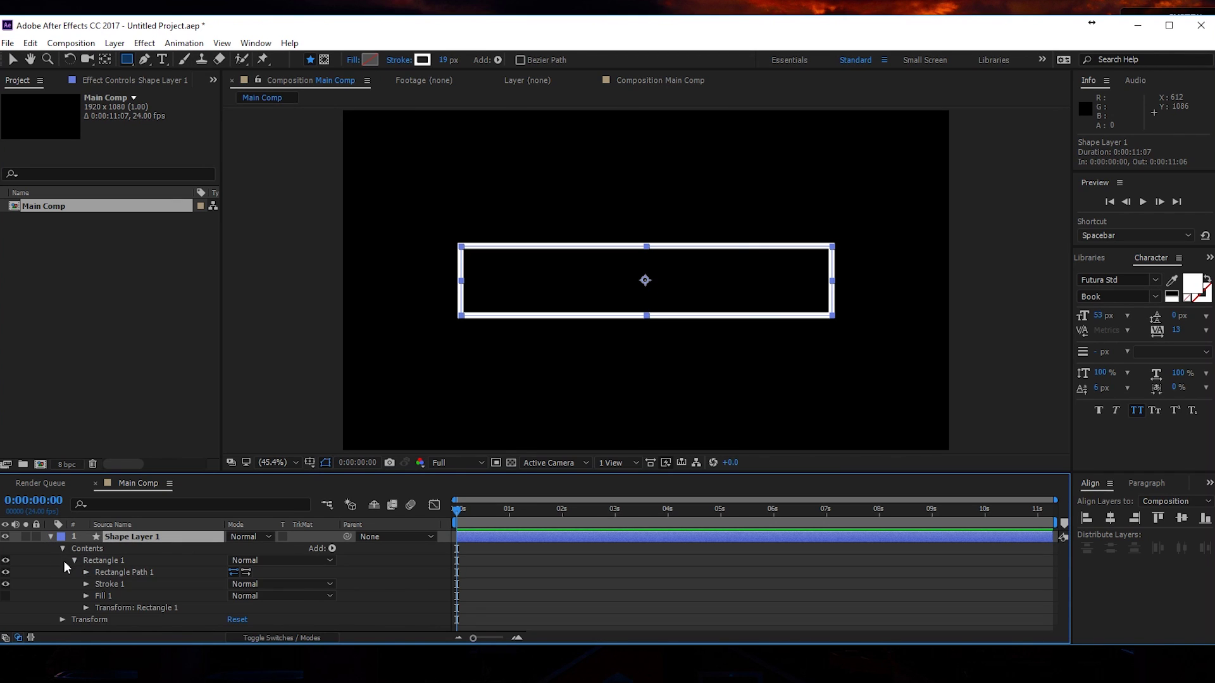
left_click(84, 607)
scroll(69, 575, "down", 1)
left_click_drag(166, 474, 182, 381)
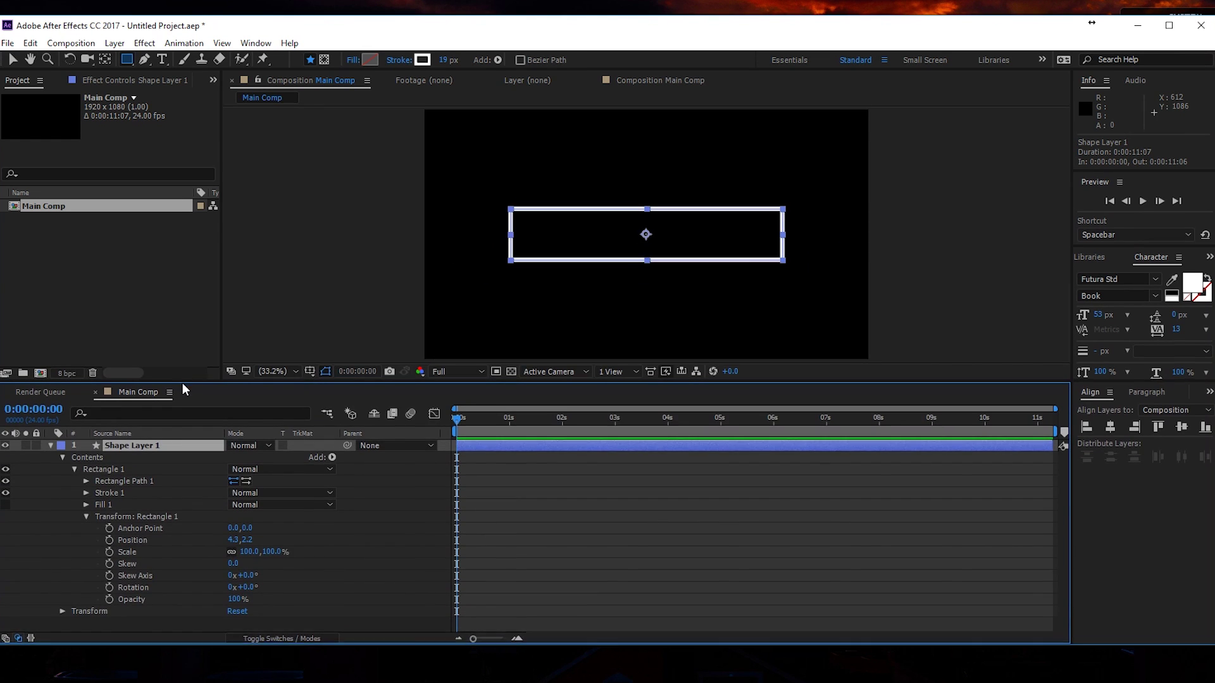
left_click(86, 484)
left_click(87, 530)
scroll(66, 537, "down", 3)
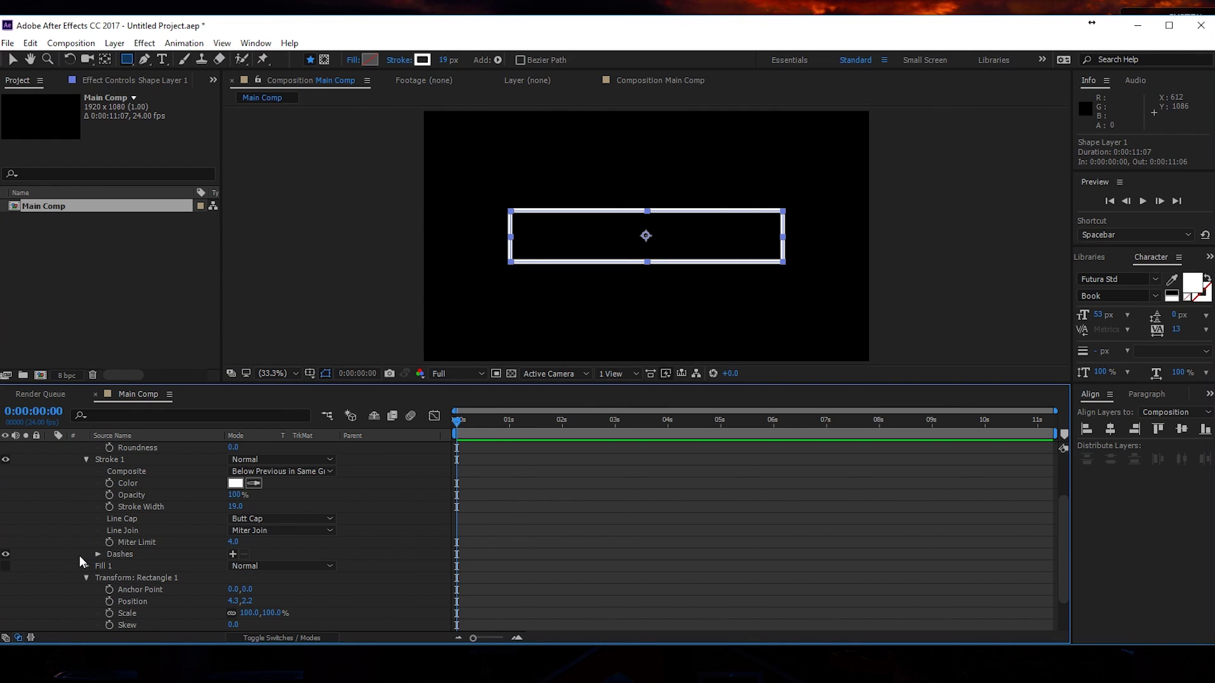
scroll(81, 552, "up", 3)
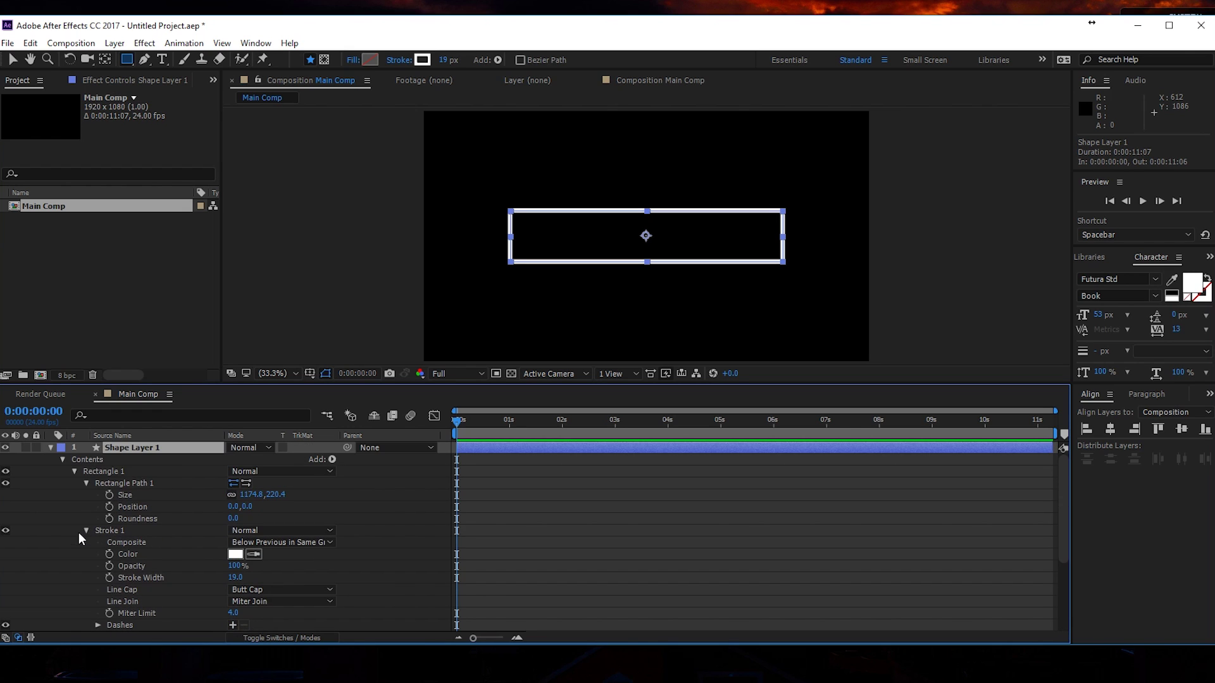
scroll(96, 578, "down", 2)
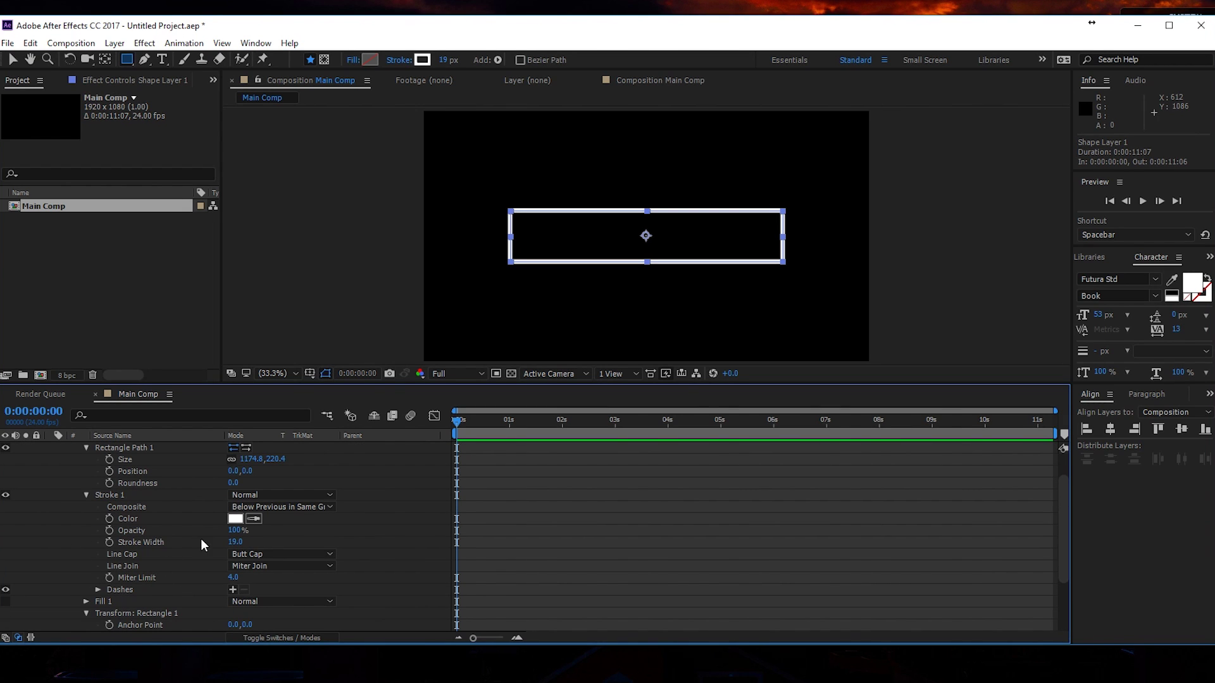
Step: Set the Stroke 1 width to 12 after trying 7 and 10, then open the Add menu
left_click(234, 543)
type("7")
key("Return")
left_click(235, 542)
type("10")
key("Return")
left_click(233, 543)
type("12")
key("Return")
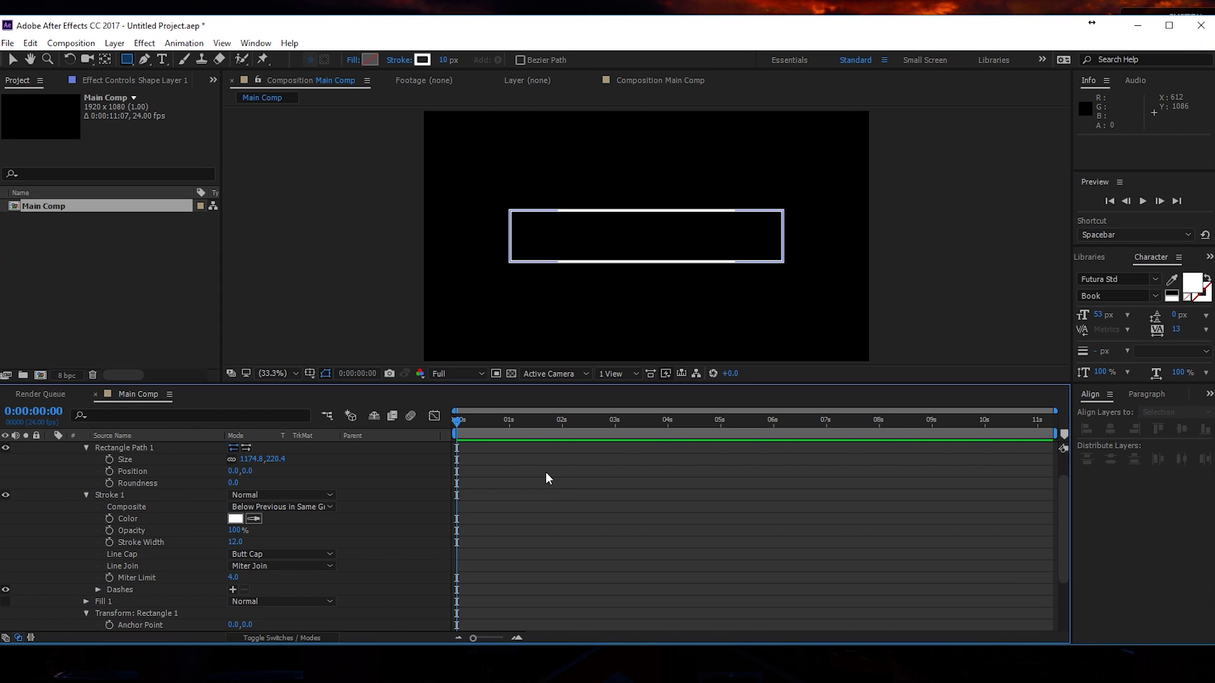
scroll(512, 480, "up", 2)
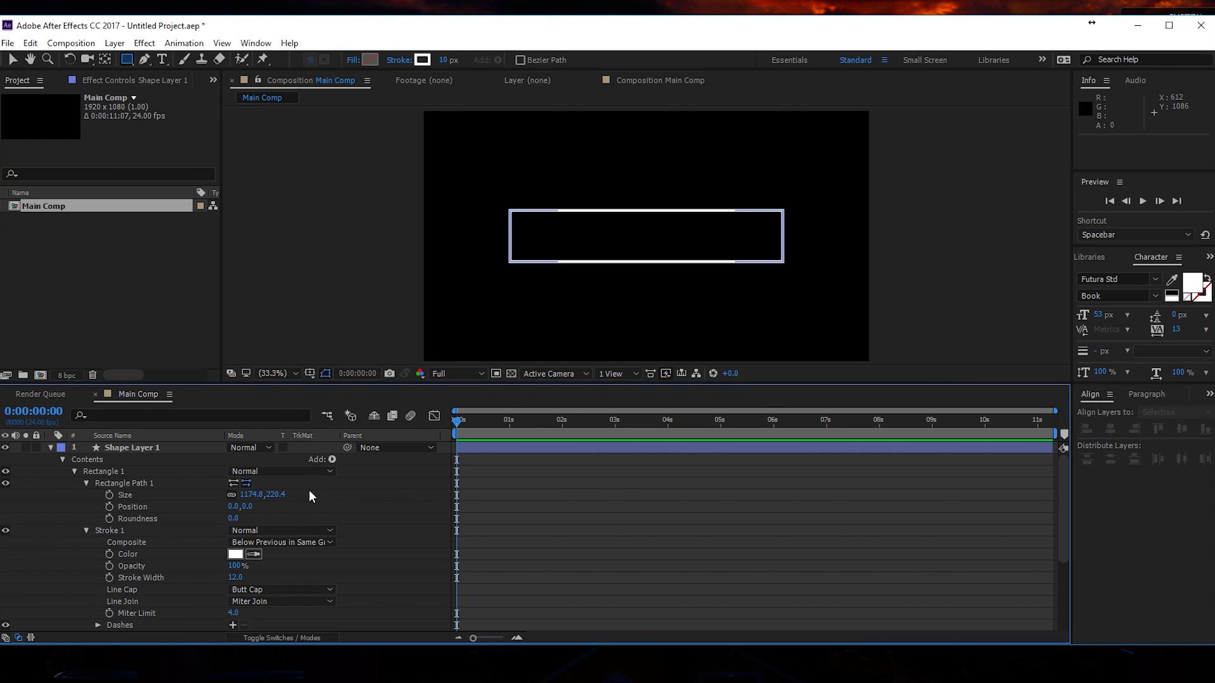
left_click(332, 459)
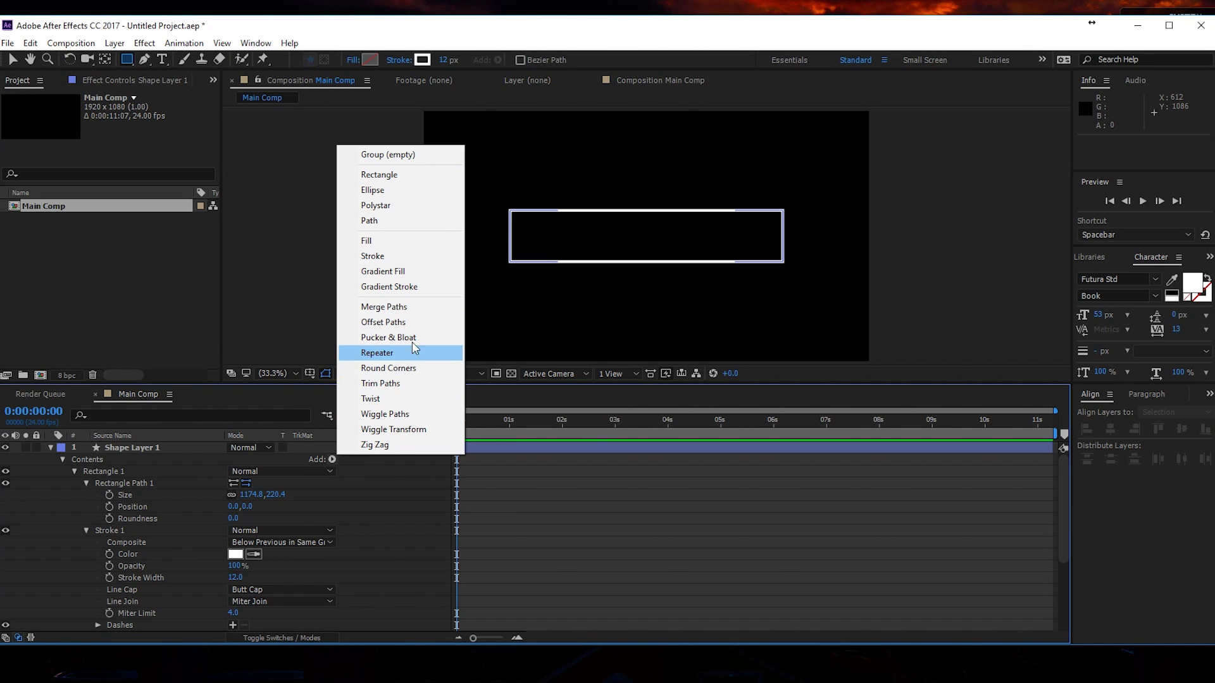
Step: Add Trim Paths and keyframe Start from 100% at 0 s to 0% at 2 s
left_click(398, 389)
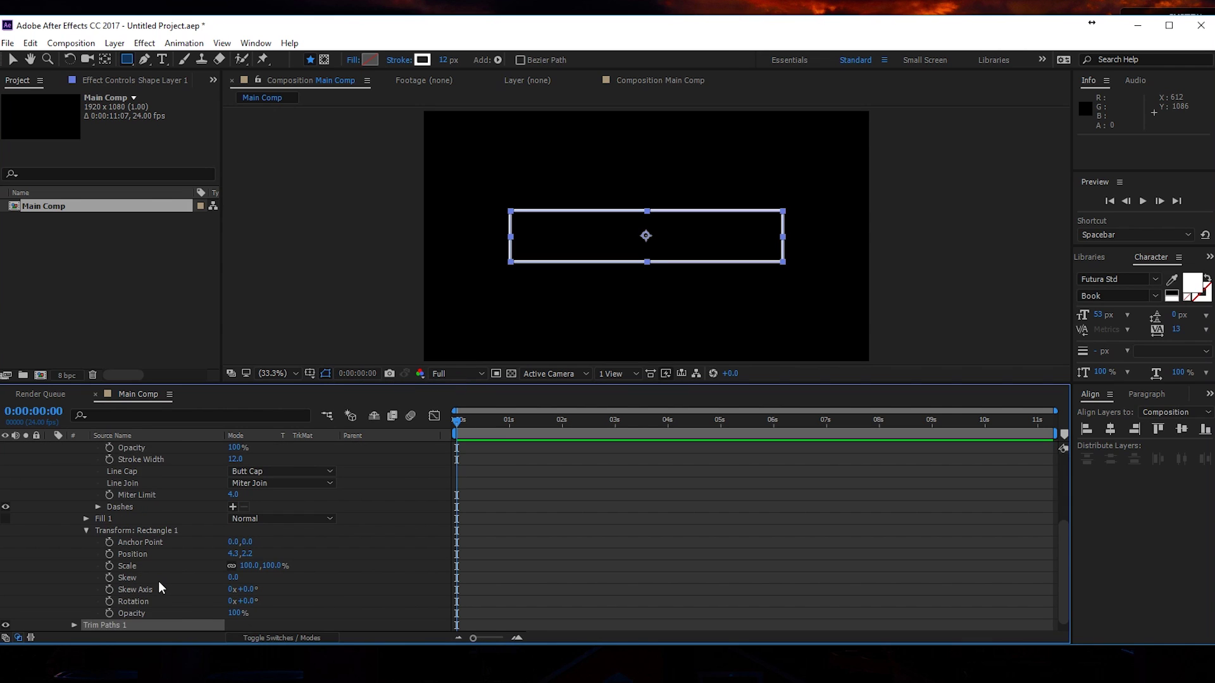
left_click(74, 614)
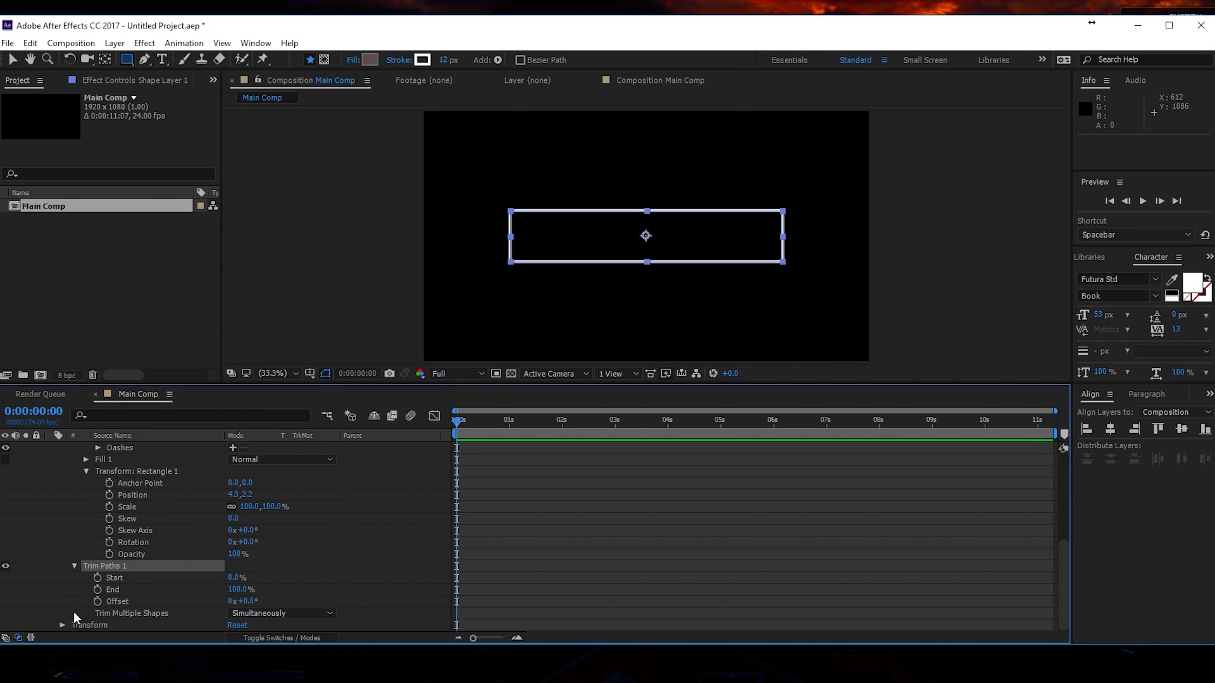
left_click_drag(233, 578, 351, 578)
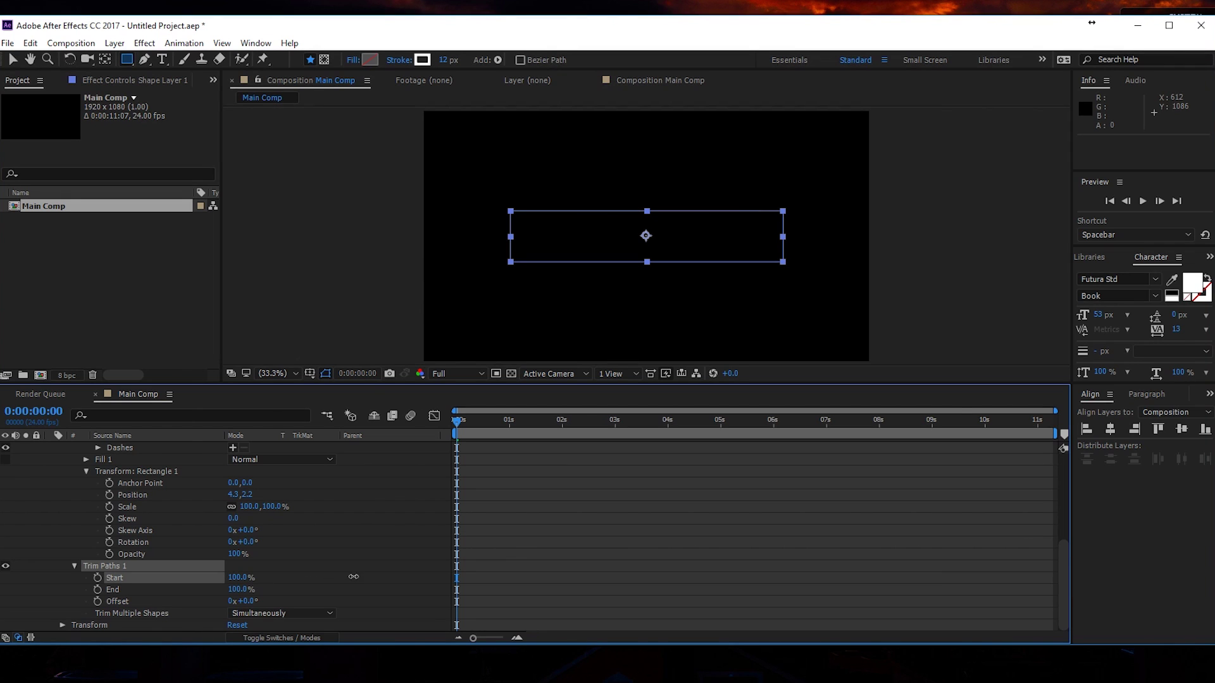
left_click(98, 578)
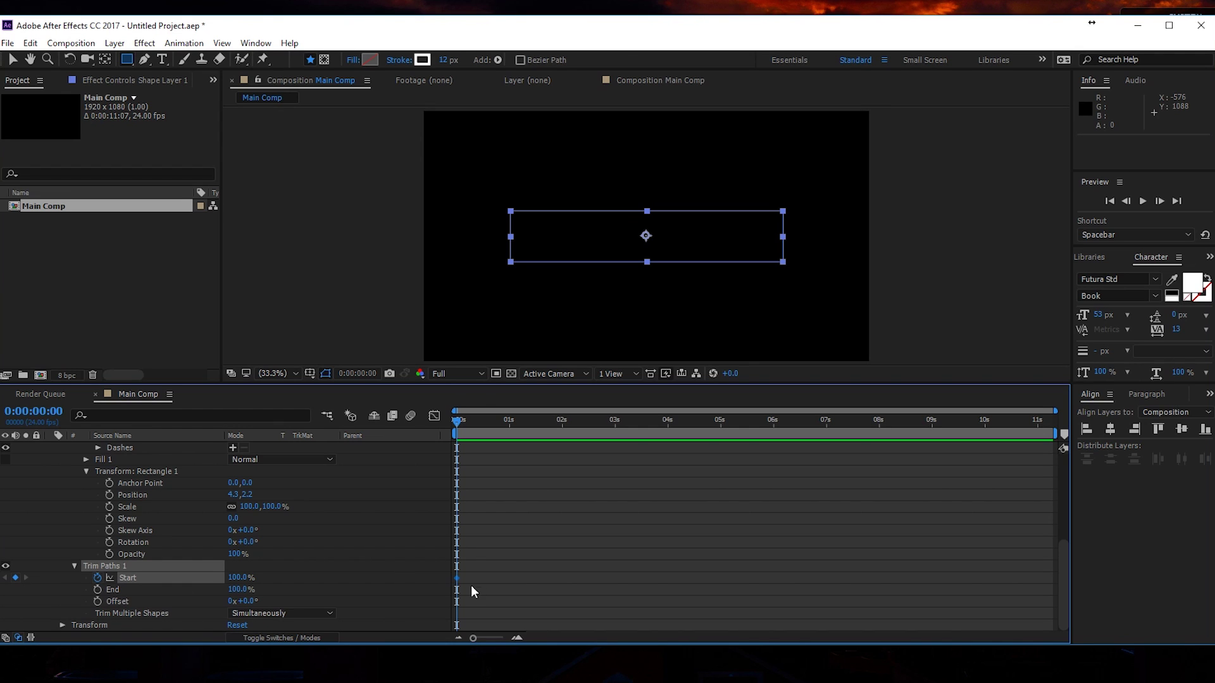
left_click_drag(498, 424, 563, 429)
left_click(237, 578)
type("0")
key("Return")
Step: Preview the stroke drawing on, then apply Easy Ease to both Start keyframes
left_click(682, 493)
key("space")
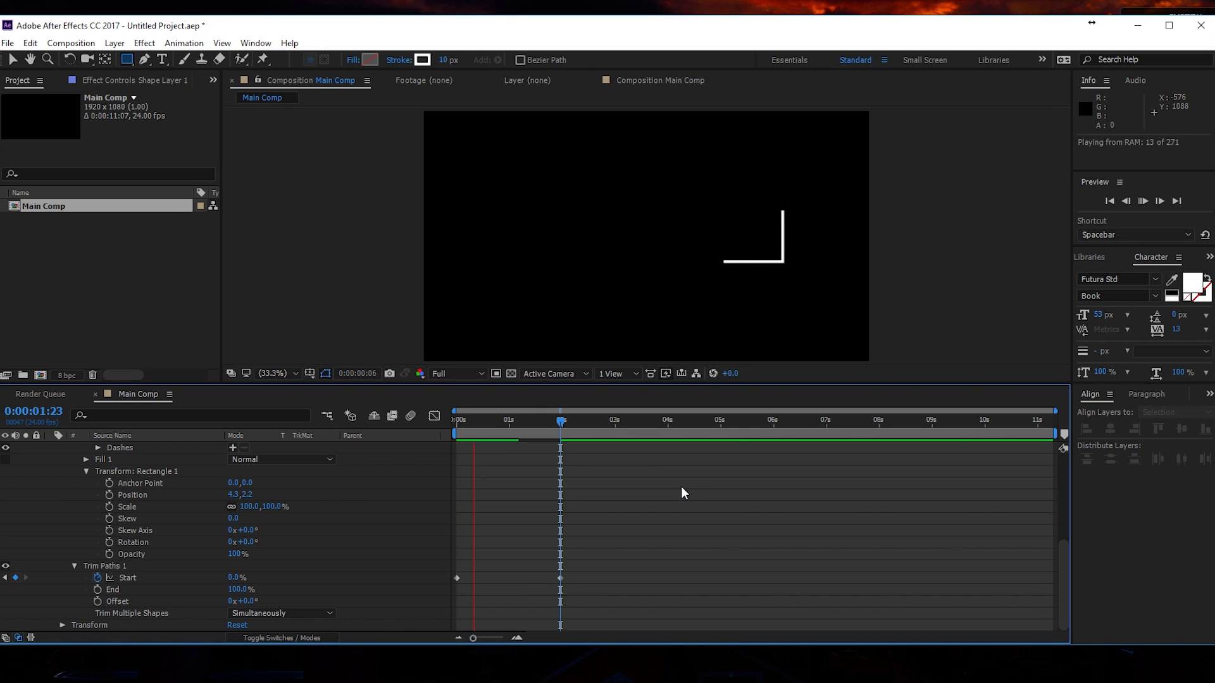
left_click(562, 421)
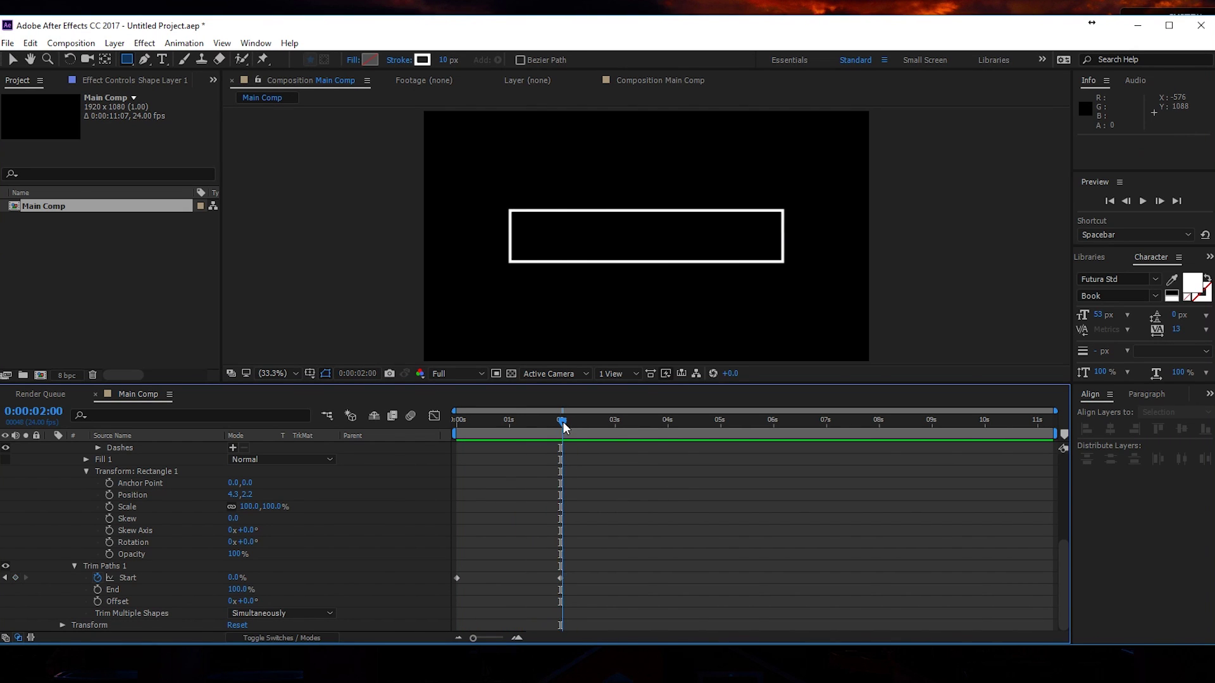
left_click_drag(632, 537, 388, 594)
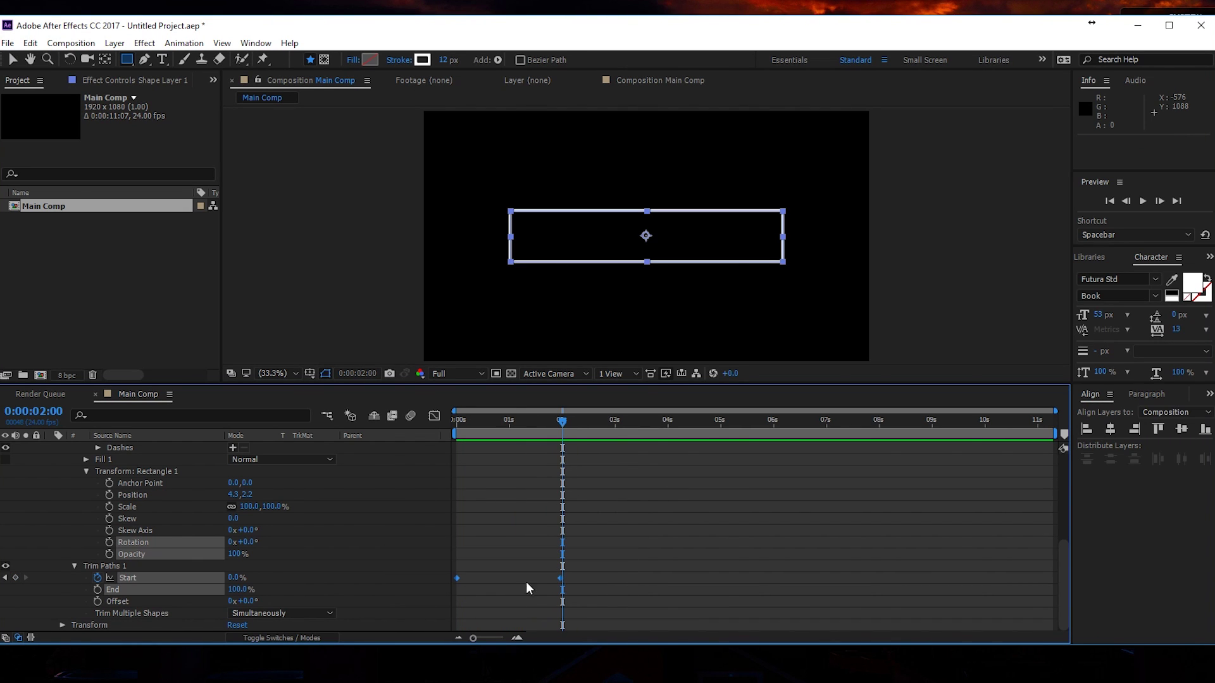
right_click(559, 579)
mouse_move(593, 568)
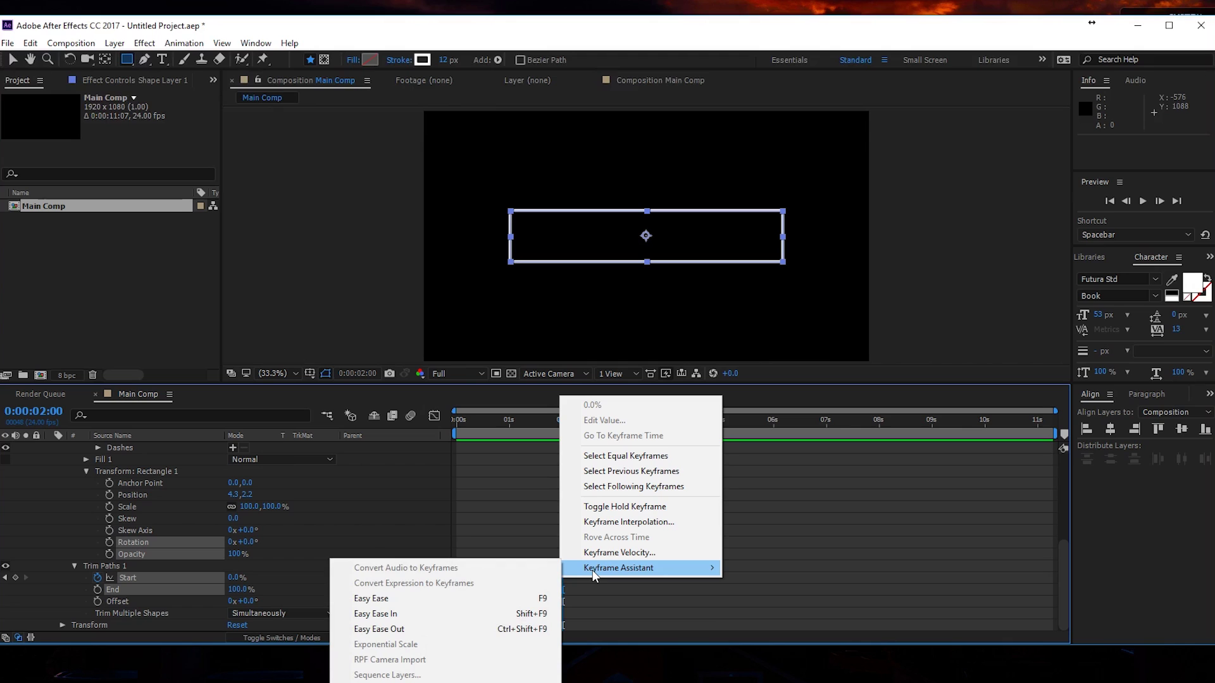
left_click(395, 601)
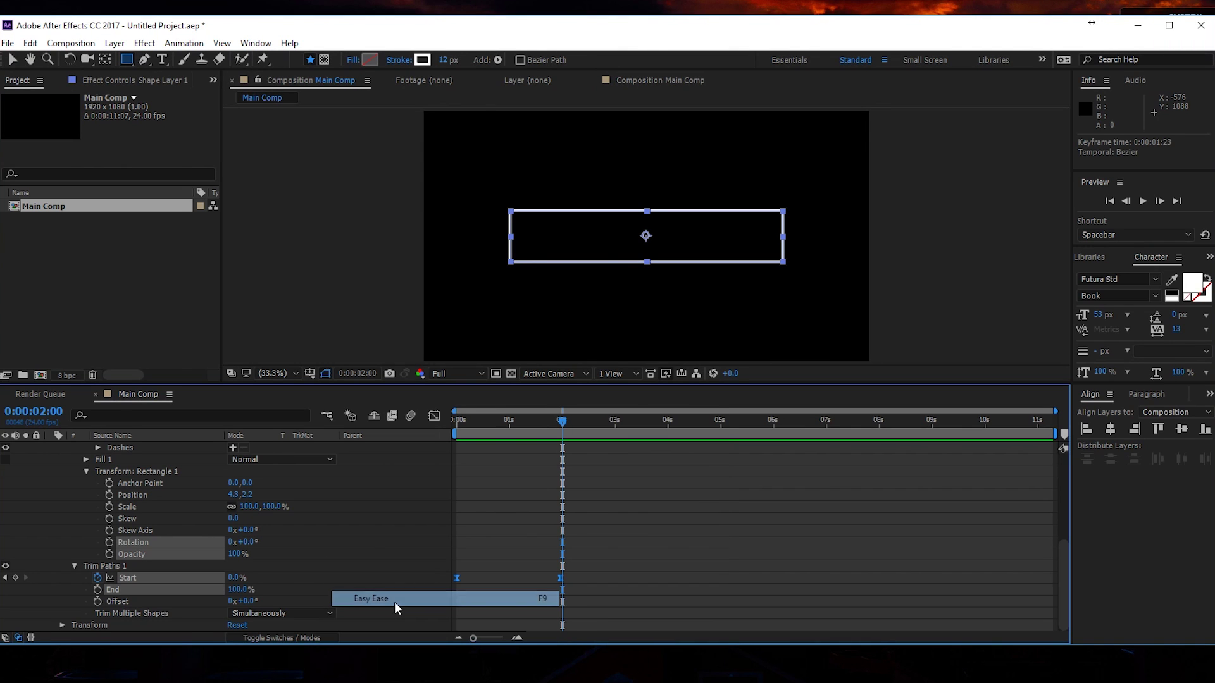
Step: In the speed graph, drag the first Start keyframe's influence to about 92% and preview
left_click(434, 416)
right_click(477, 486)
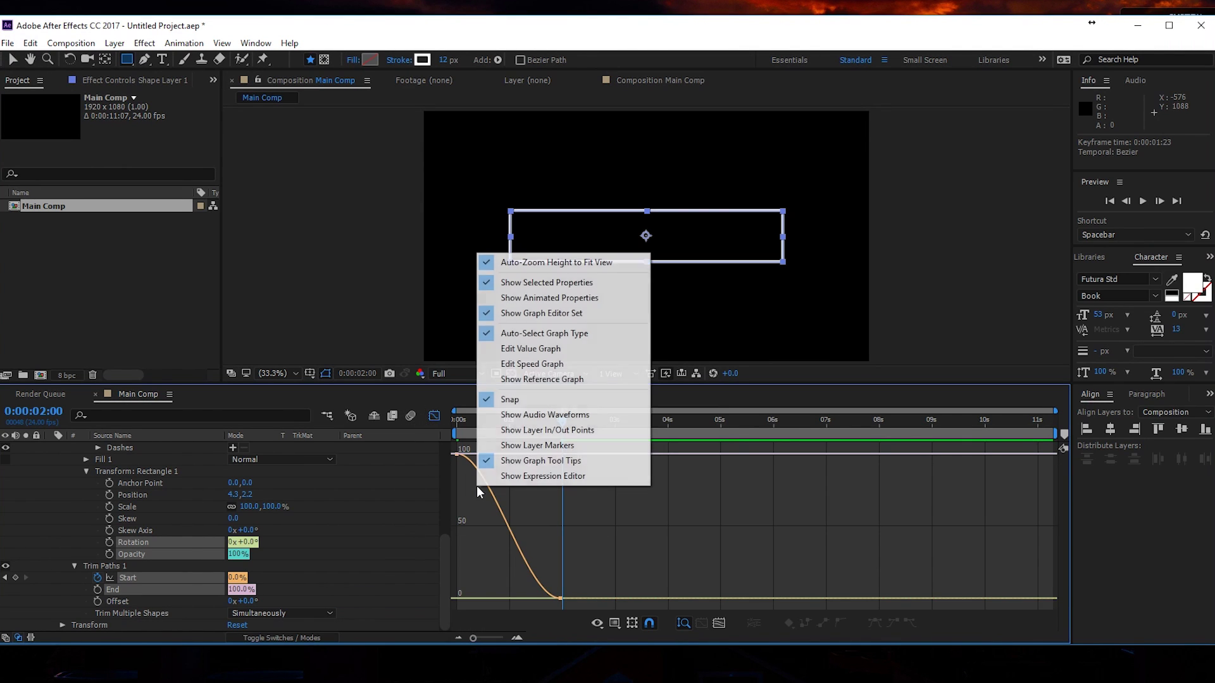
left_click(533, 366)
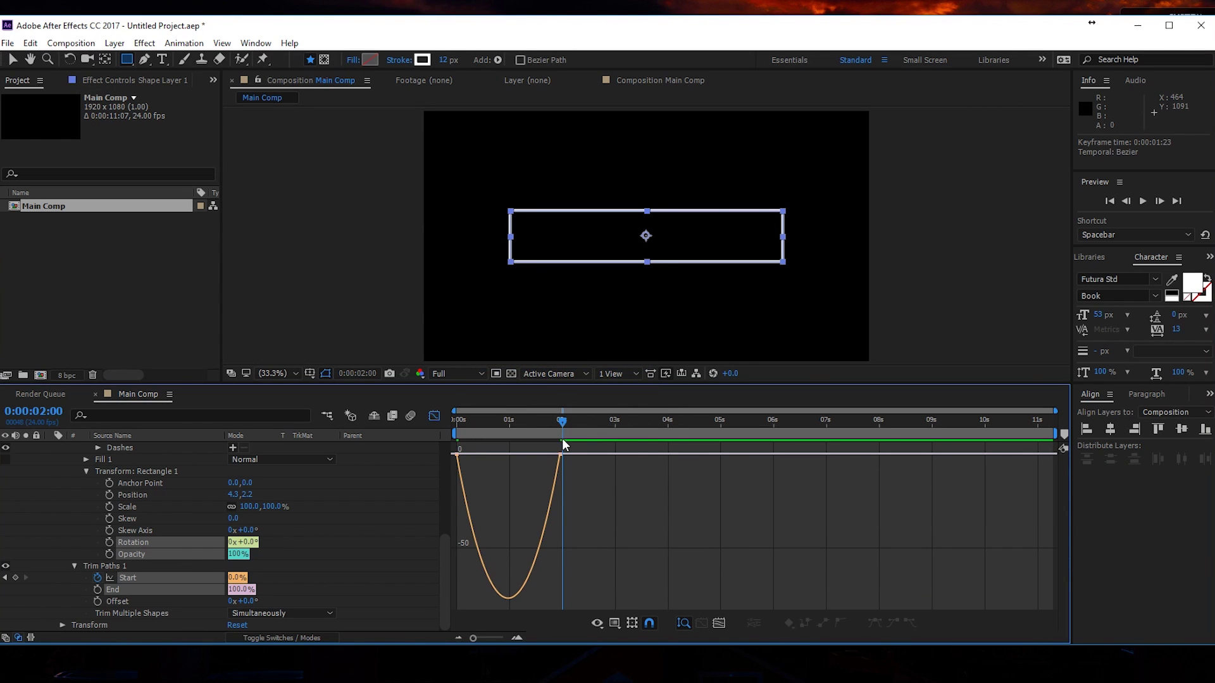
left_click(456, 454)
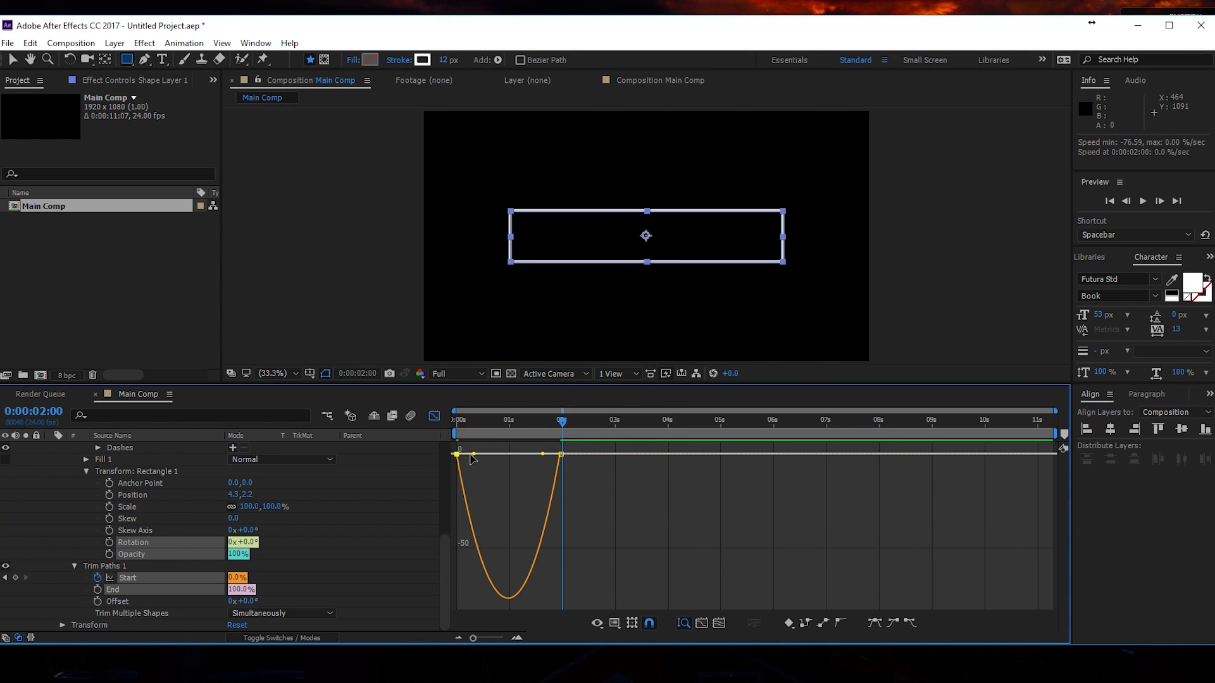
left_click_drag(476, 455, 487, 454)
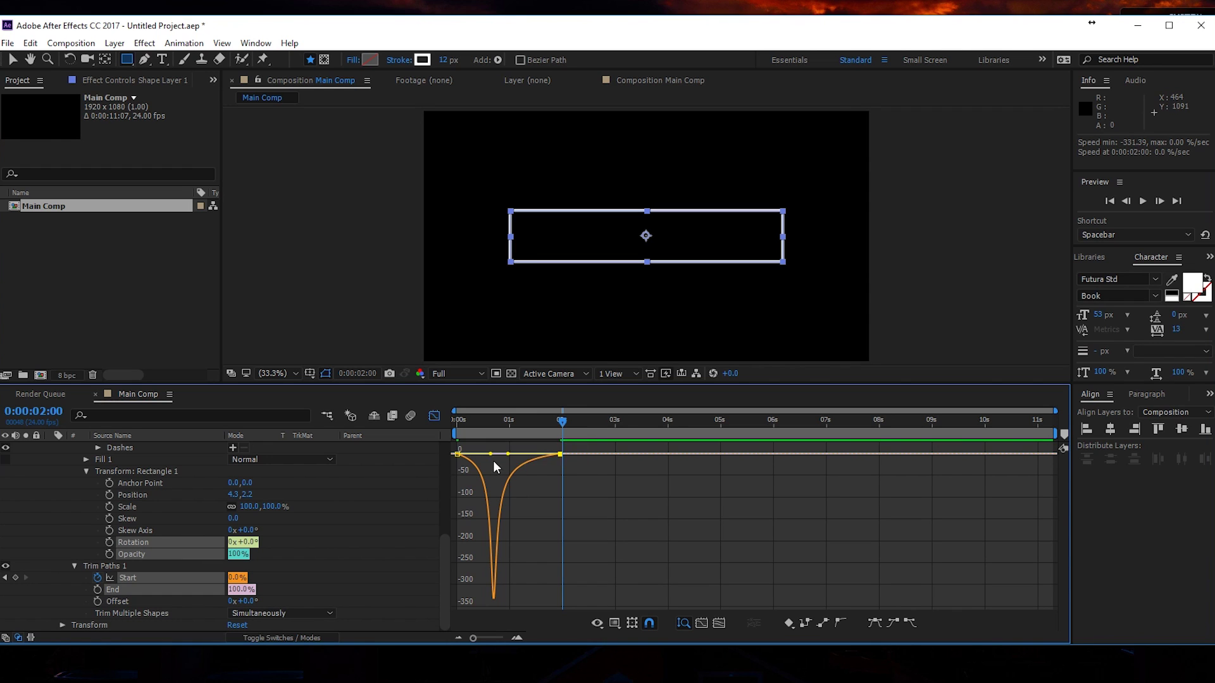
mouse_move(540, 463)
key("space")
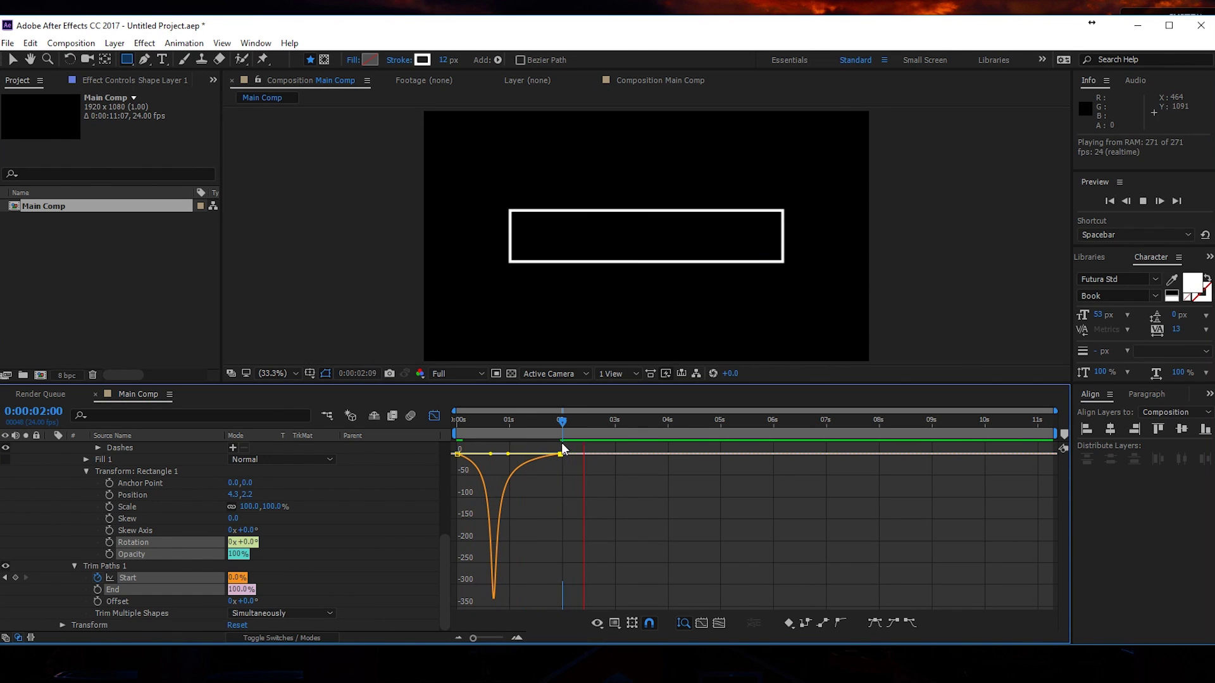
key("space")
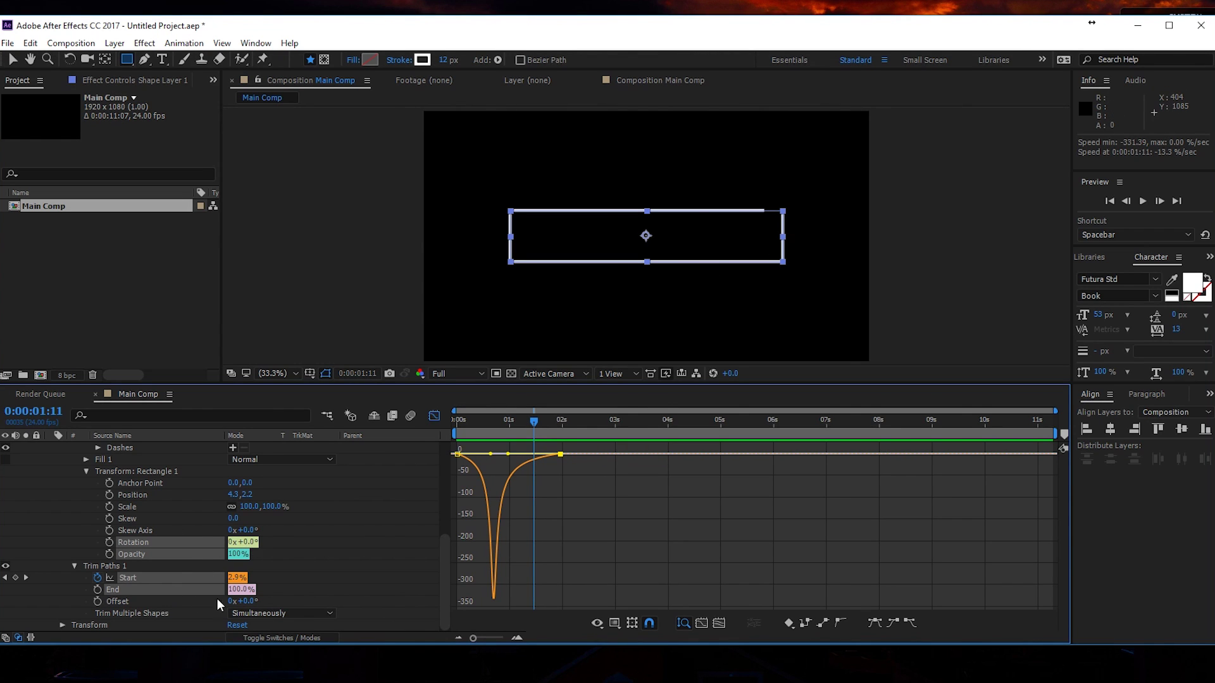
Step: Keyframe the Trim Paths Offset at 0 s, then set it to -76° at 5 seconds
left_click_drag(247, 605, 205, 589)
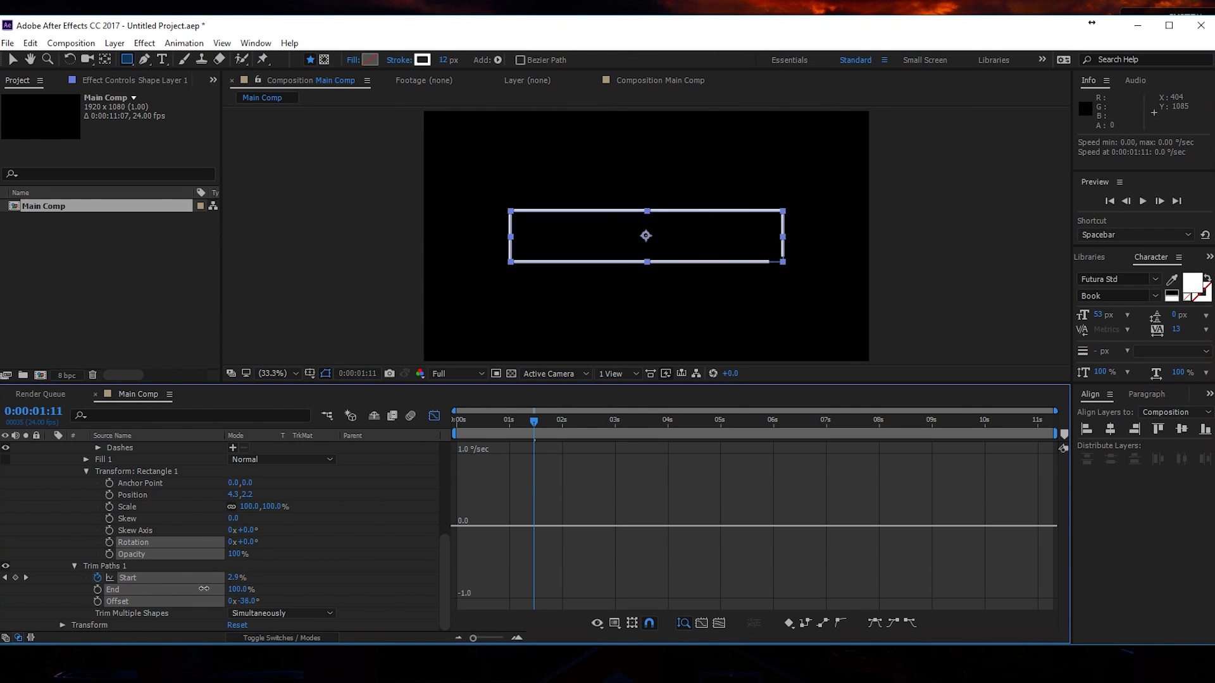
left_click(195, 596)
left_click_drag(534, 420, 446, 420)
left_click(98, 601)
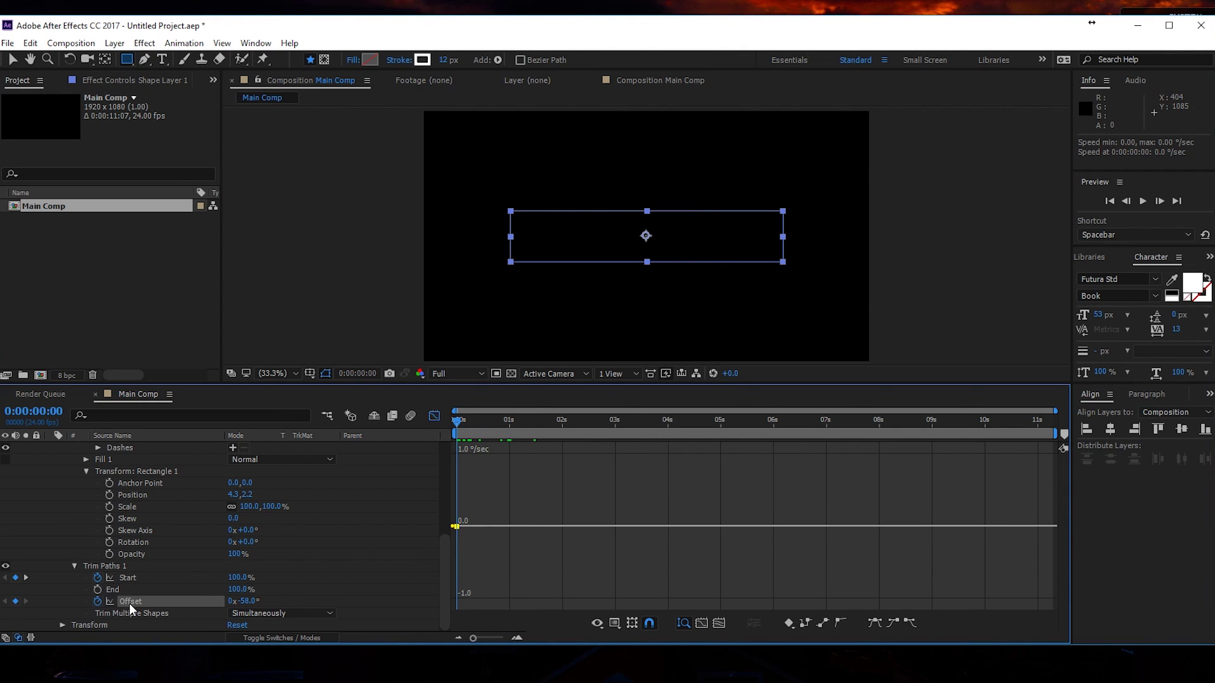
mouse_move(456, 421)
left_mouse_down()
mouse_move(553, 425)
mouse_move(720, 470)
left_mouse_up()
left_click(256, 602)
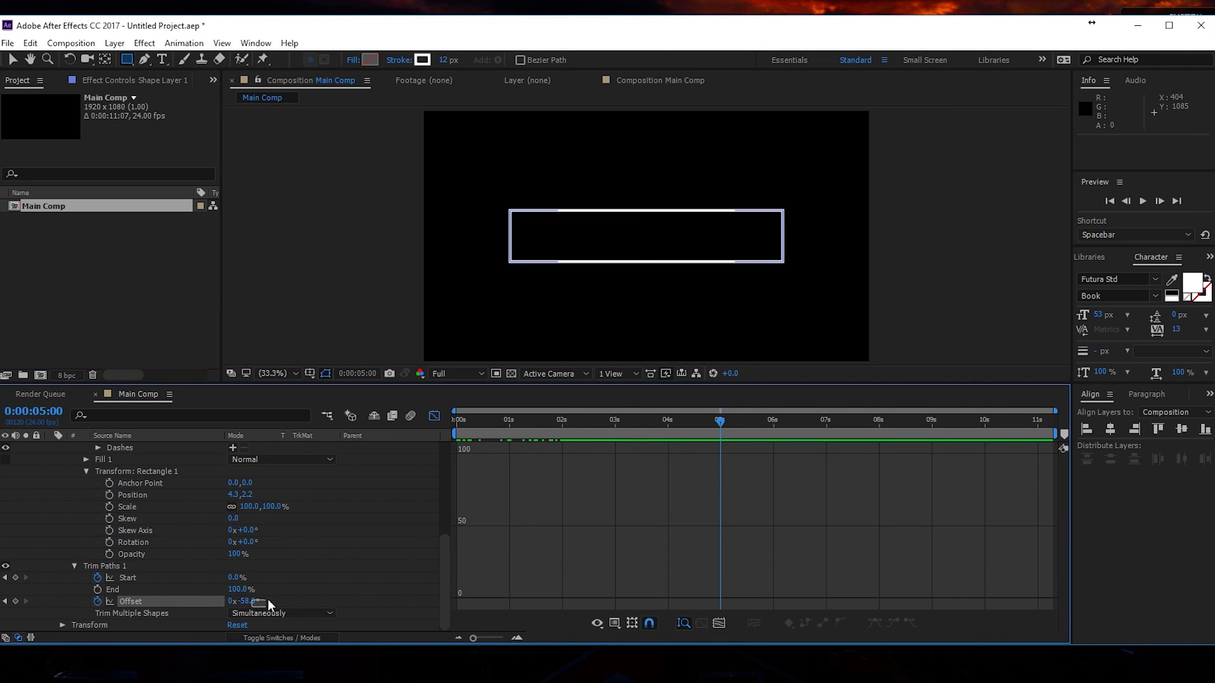
type("-76")
key("Return")
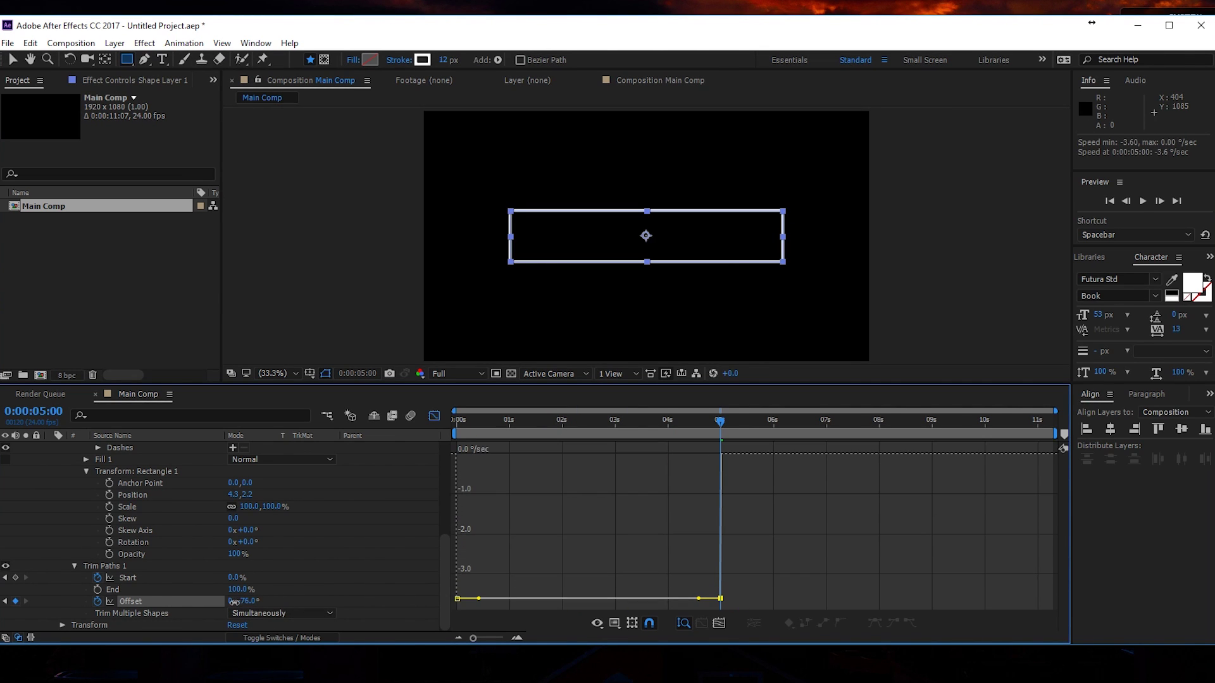
Step: Collapse the shape layer, preview, leave the Graph Editor and move to 0:00:02:18
mouse_move(714, 424)
left_mouse_down()
mouse_move(479, 443)
mouse_move(535, 456)
mouse_move(581, 443)
left_mouse_up()
left_click(606, 473)
scroll(130, 484, "up", 4)
scroll(74, 486, "up", 2)
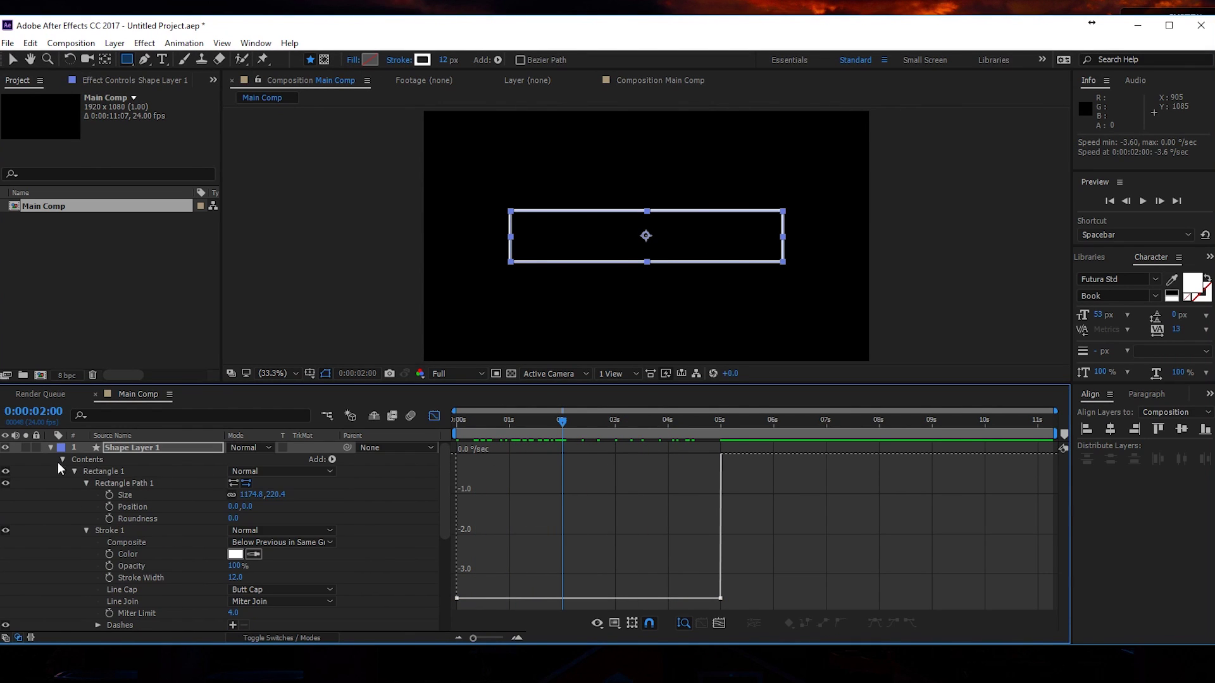
left_click(51, 447)
key("space")
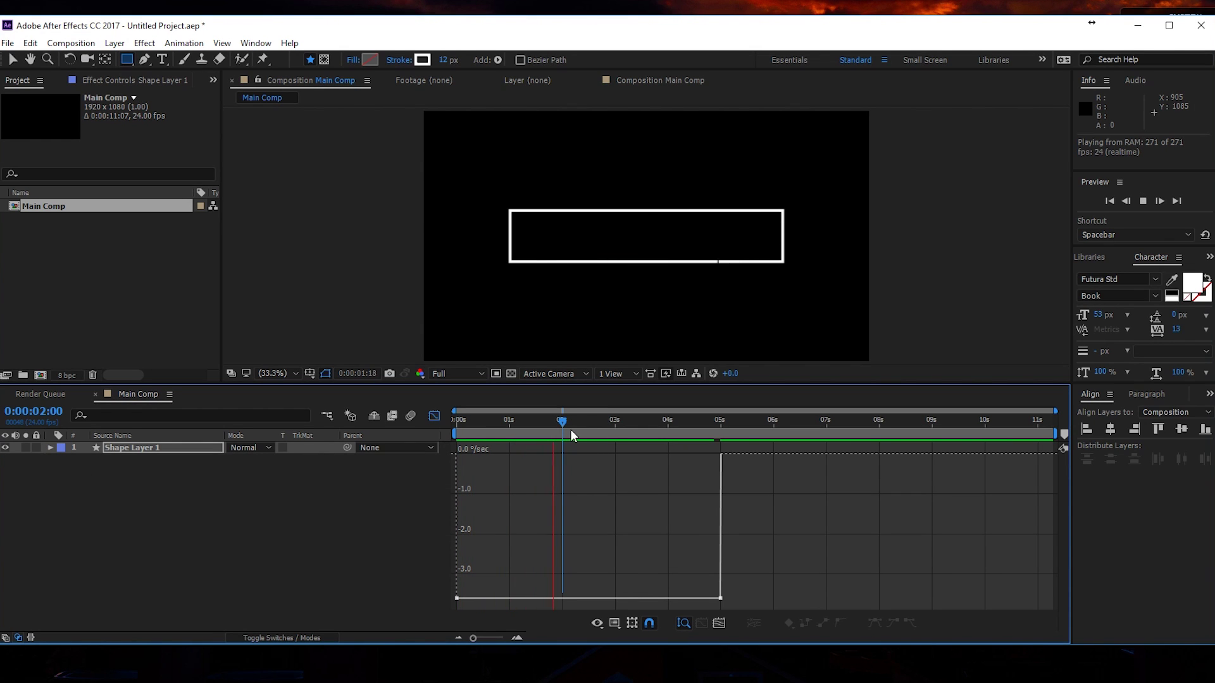
key("space")
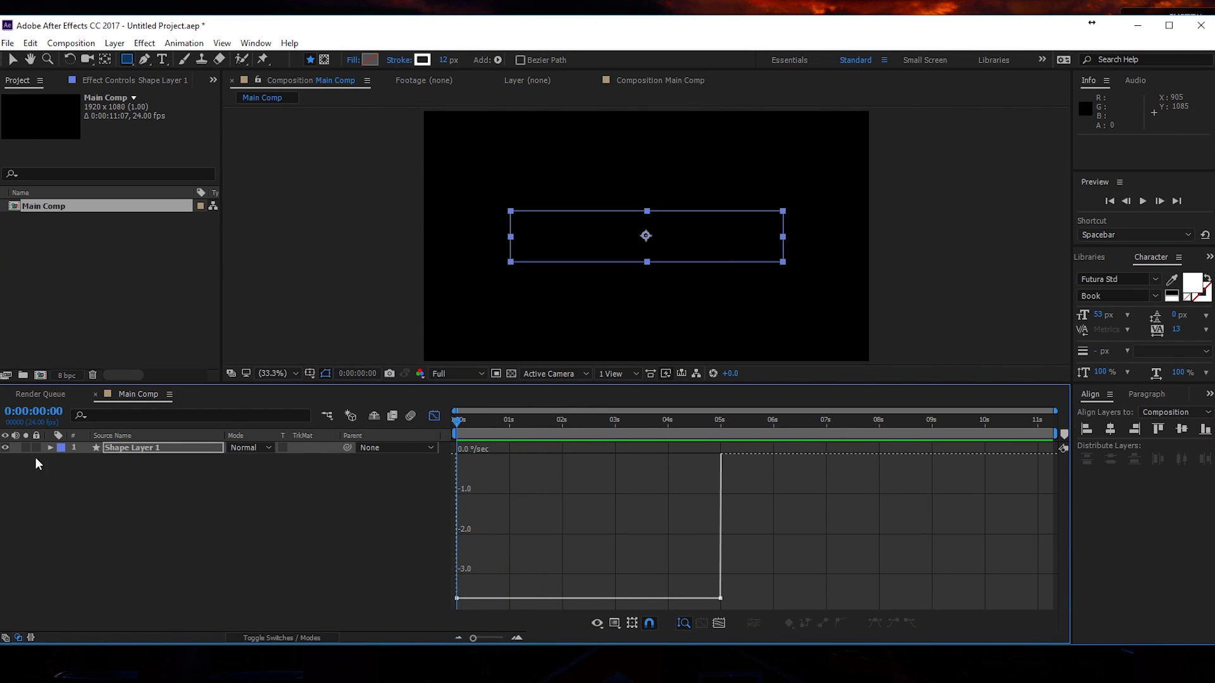
left_click(435, 417)
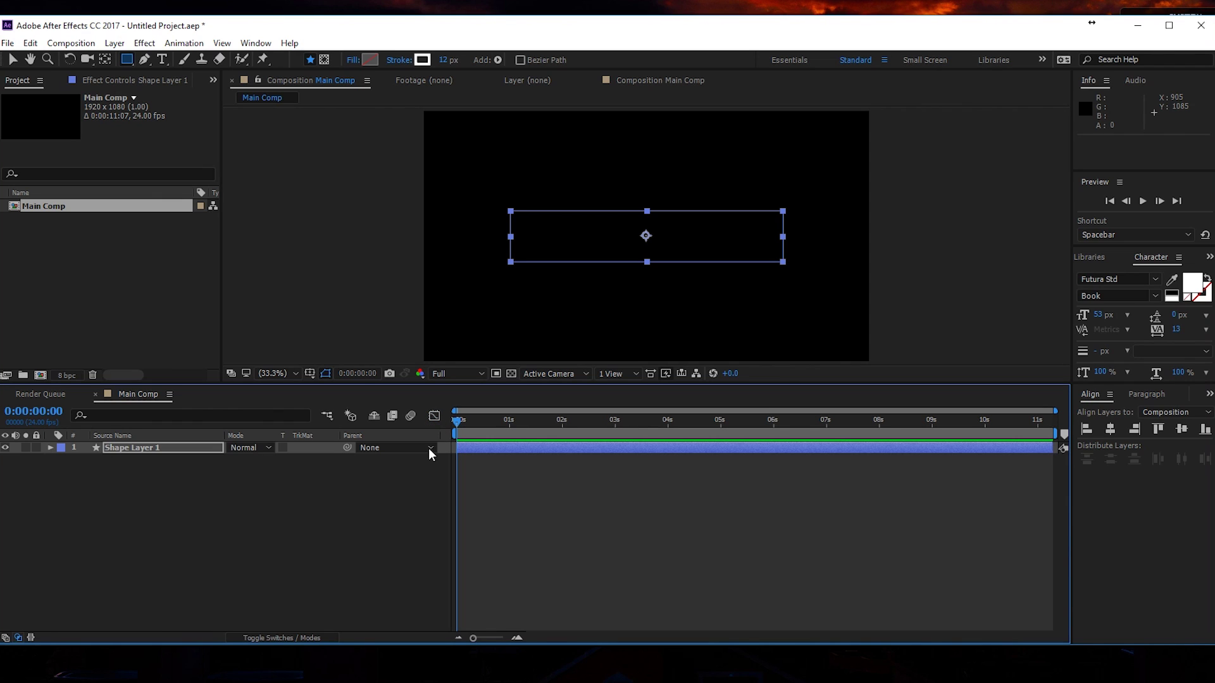
left_click_drag(481, 422, 602, 422)
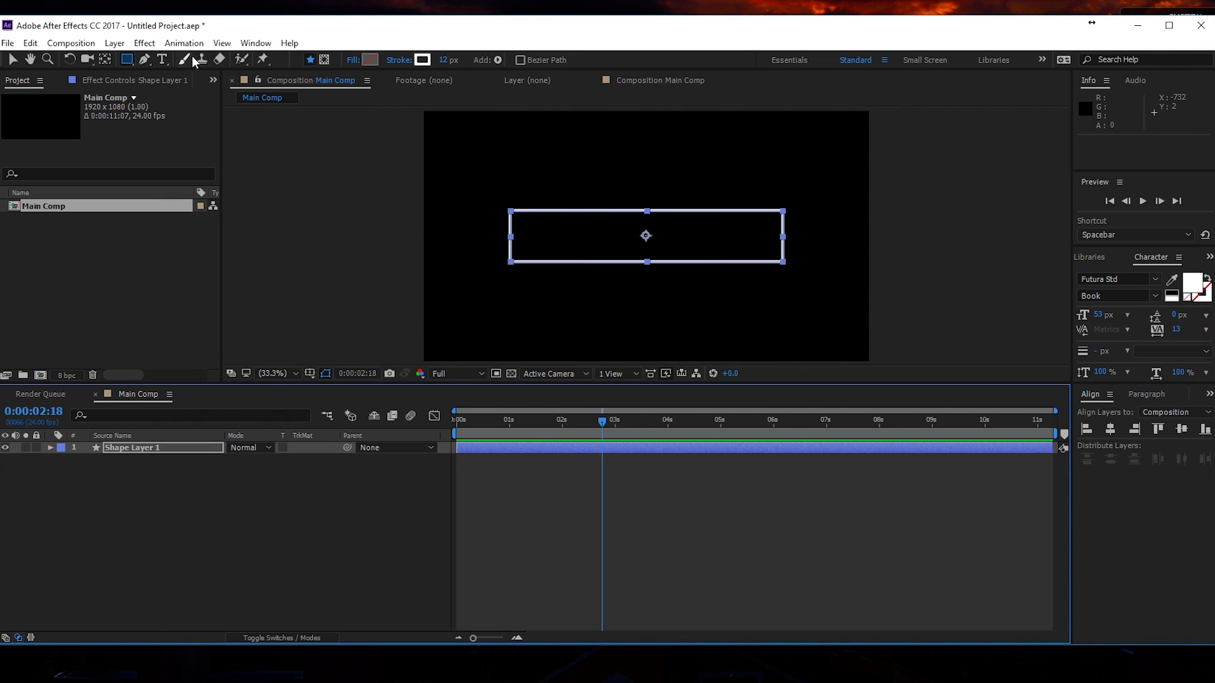
Step: Type the title TOLERATED CINEMATICS in the comp and set its font to Lato
left_click(162, 59)
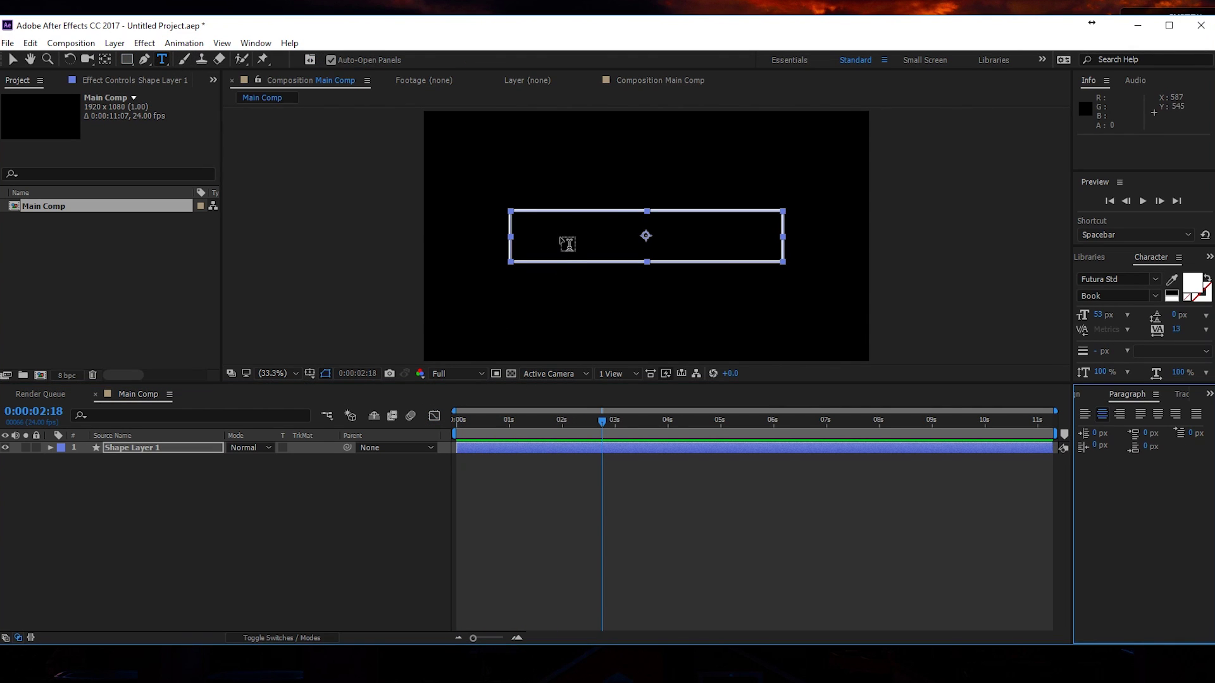
left_click(589, 326)
type("TOL")
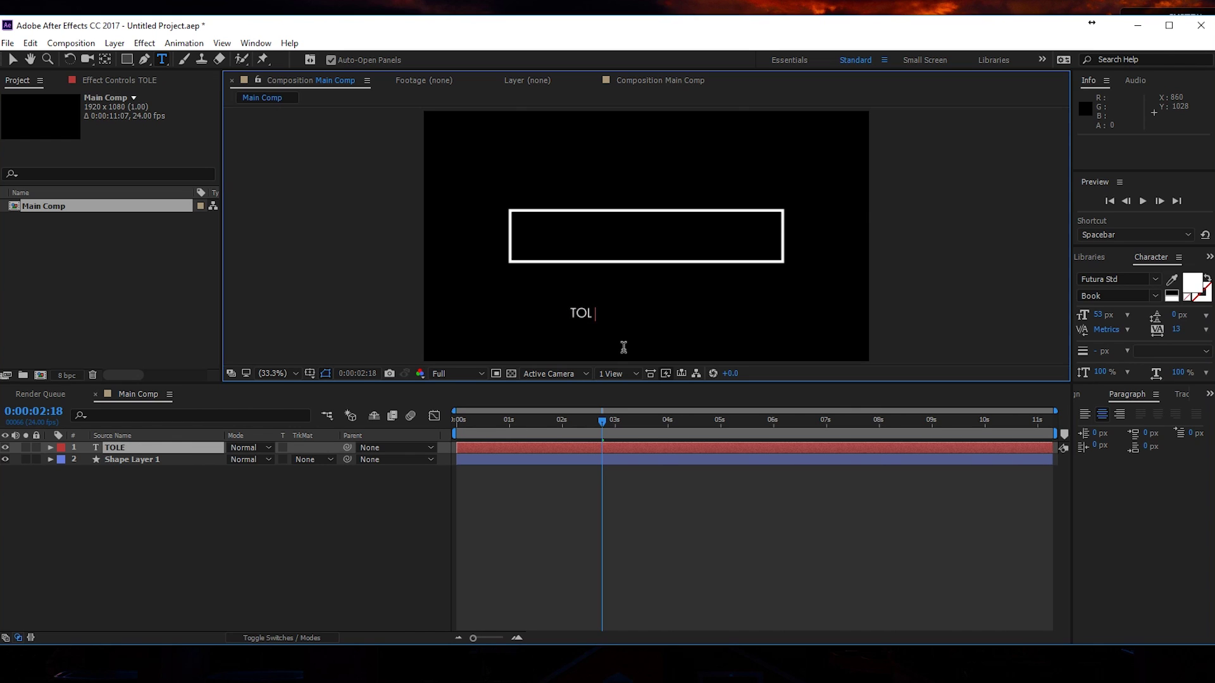
type("ERATED CINEMATICS")
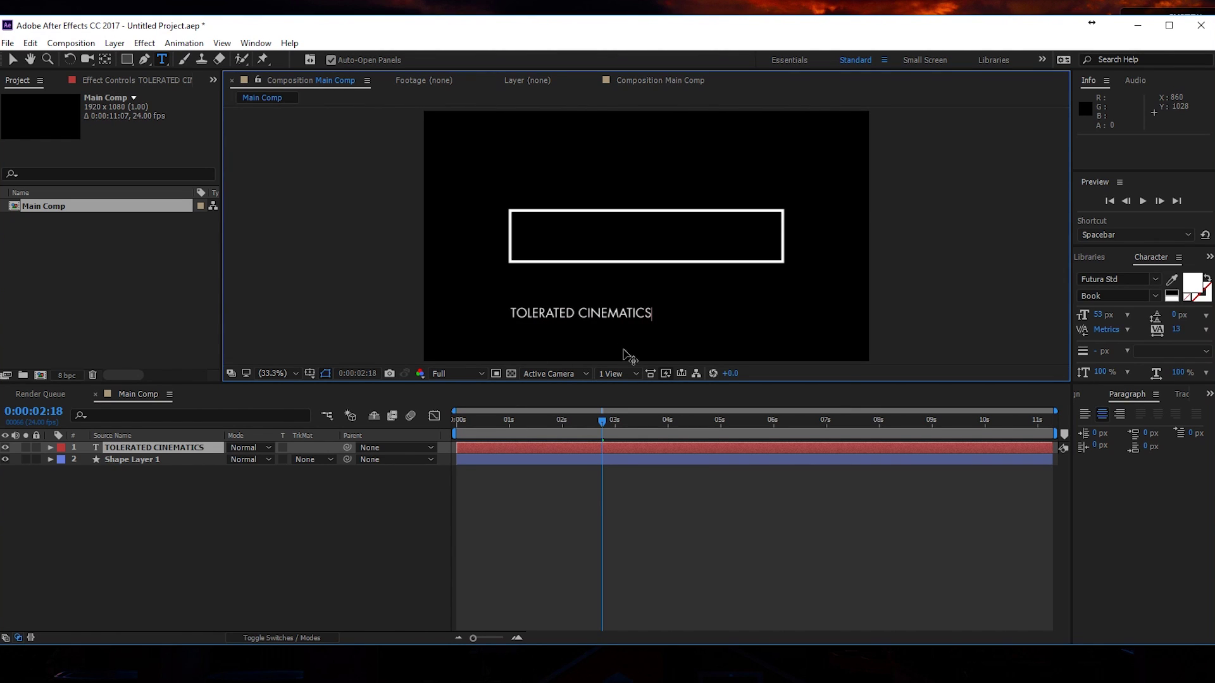
key("ctrl+a")
left_click(1117, 279)
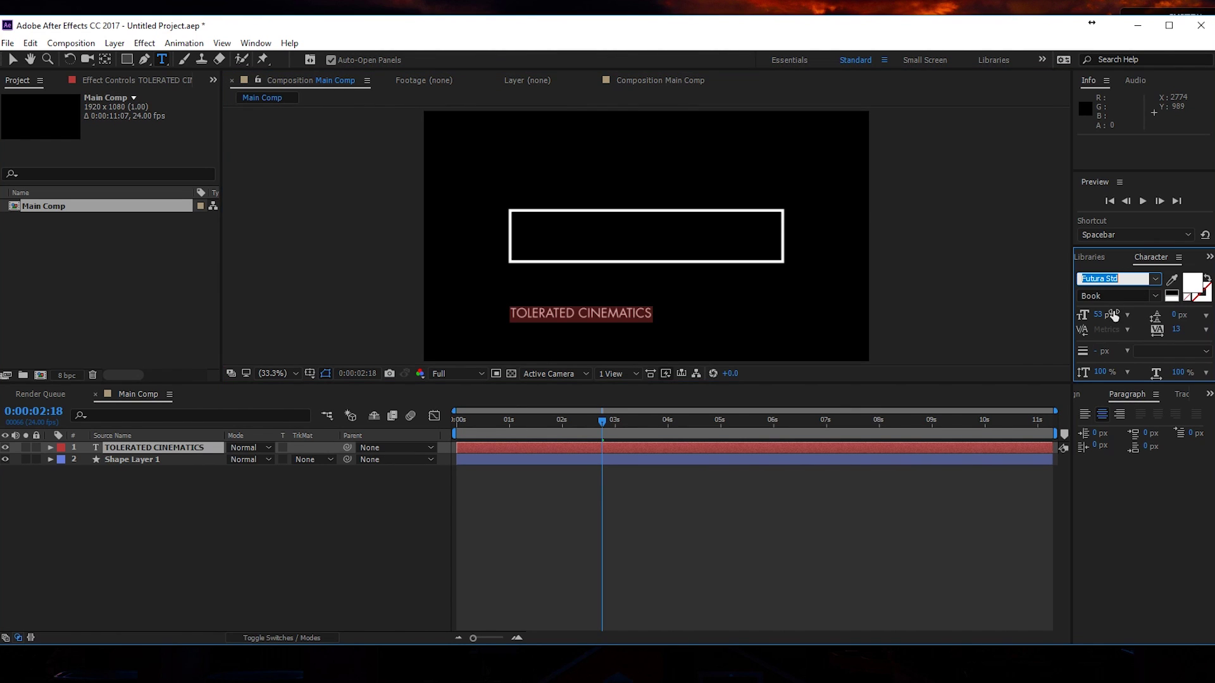
type("Lato")
key("Return")
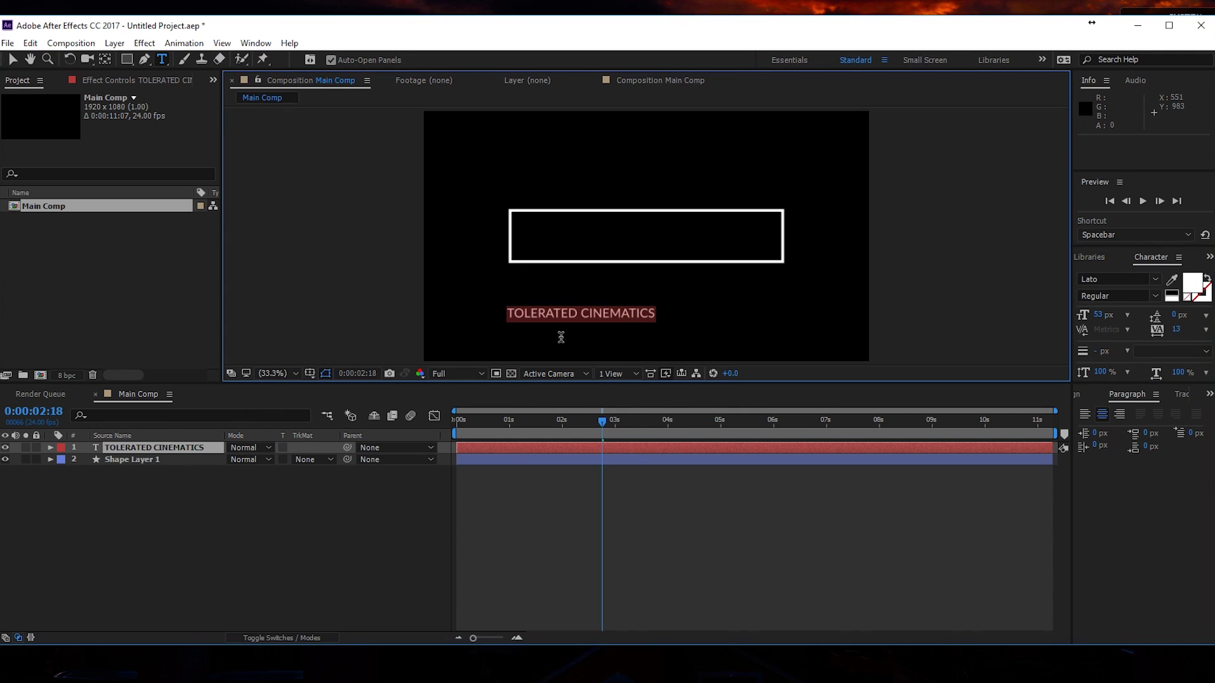
Step: Make TOLERATED Bold and CINEMATICS Light in the Character panel
left_click(578, 312)
left_click(480, 316, "shift")
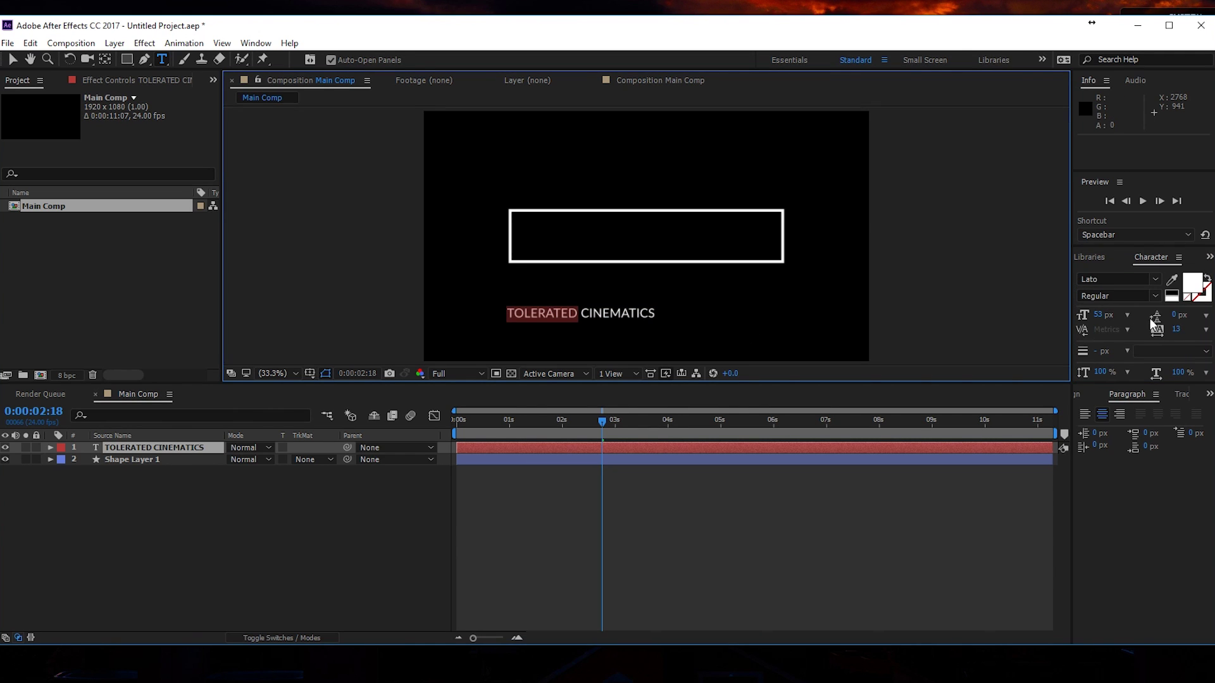
left_click(1153, 295)
left_click(1127, 500)
left_click(581, 315)
left_click(674, 315, "shift")
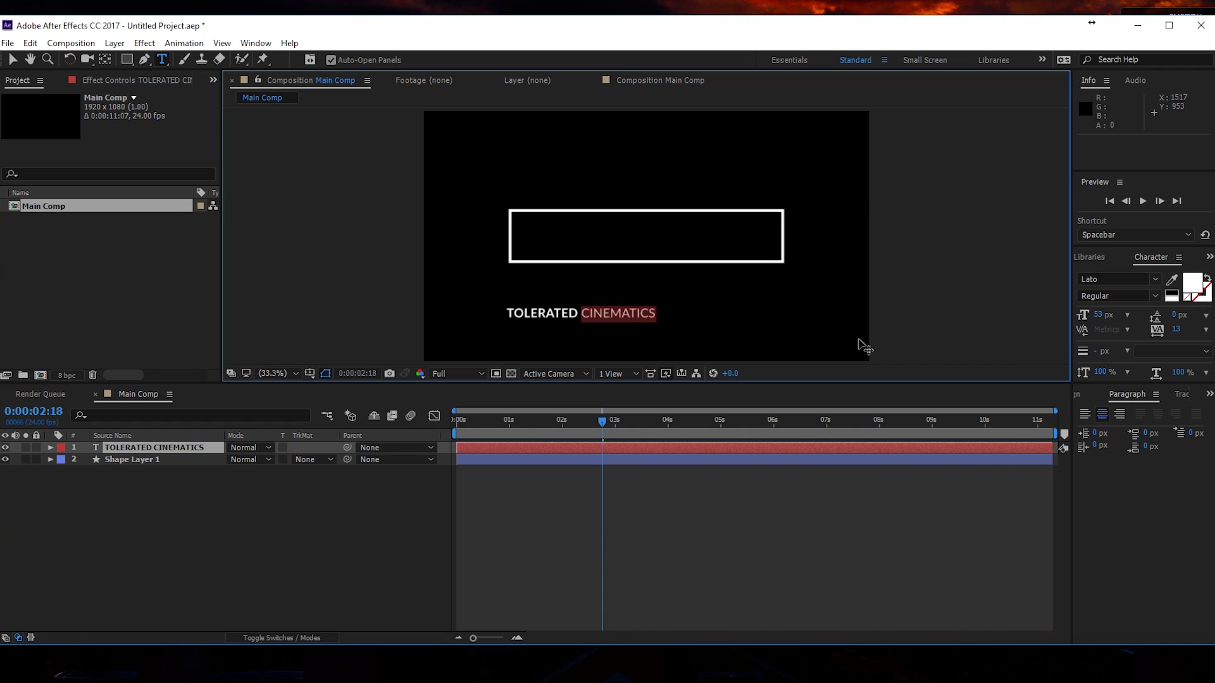
left_click(1155, 296)
left_click(1134, 374)
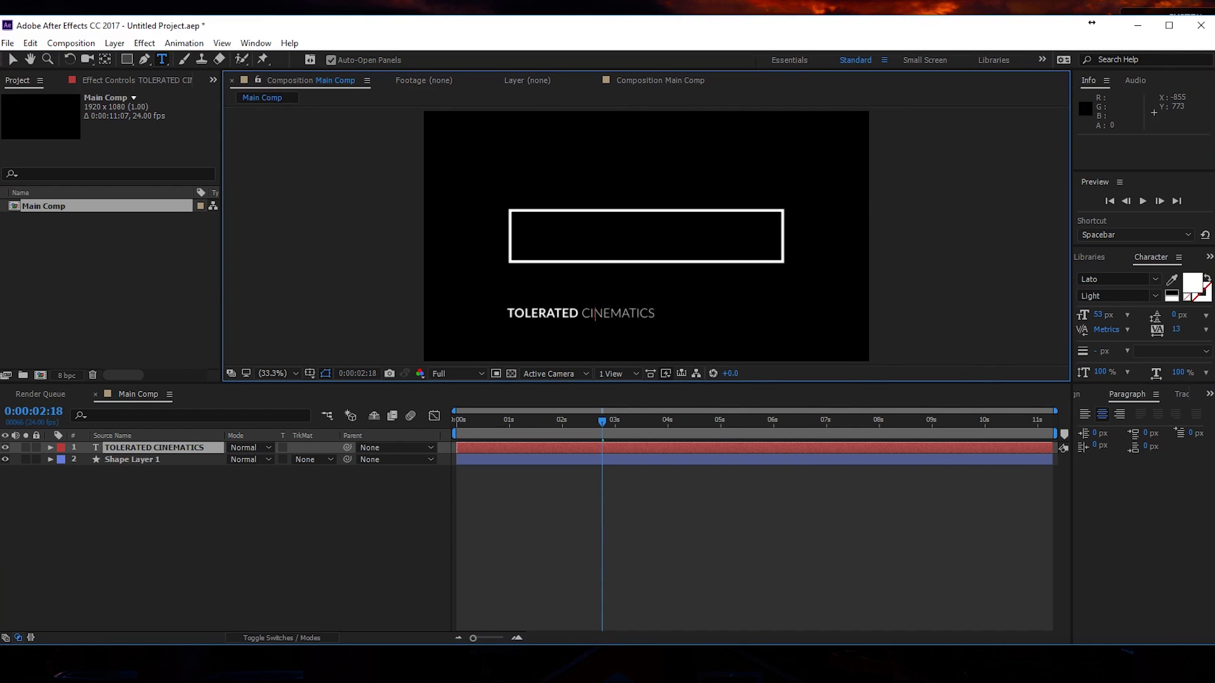
left_click(13, 59)
left_click_drag(547, 313, 613, 232)
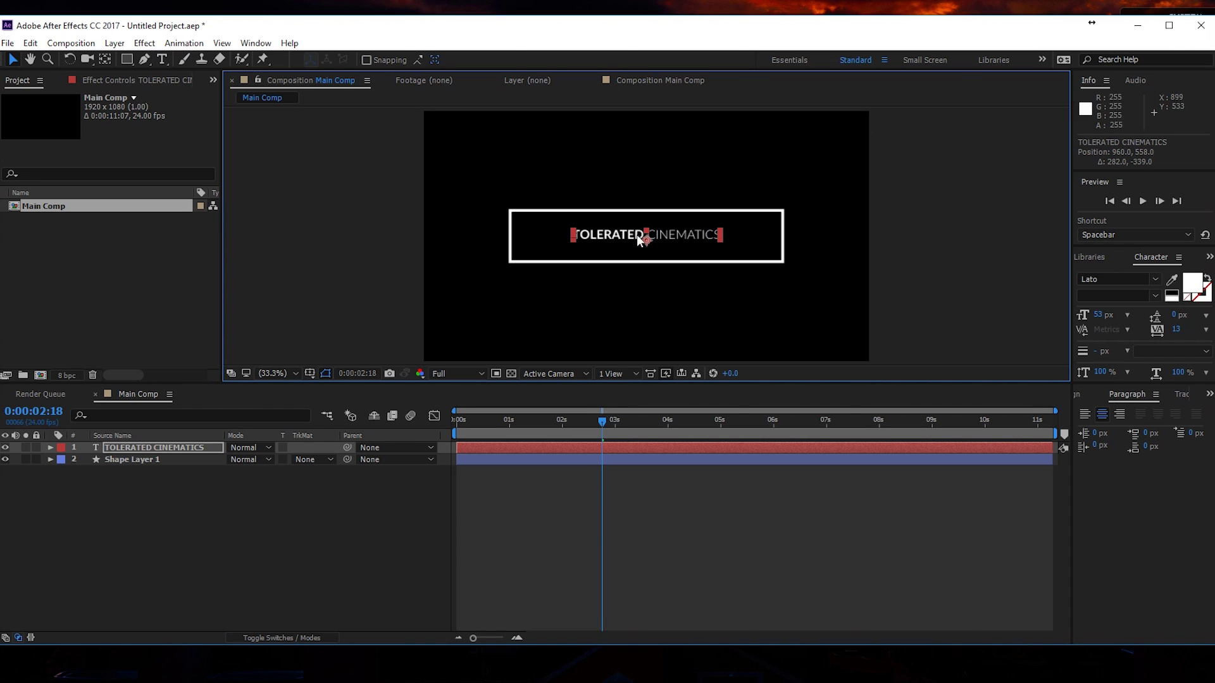
mouse_move(1099, 315)
left_mouse_down()
mouse_move(1122, 319)
mouse_move(1107, 317)
left_mouse_up()
left_click(1088, 397)
left_click(1178, 433)
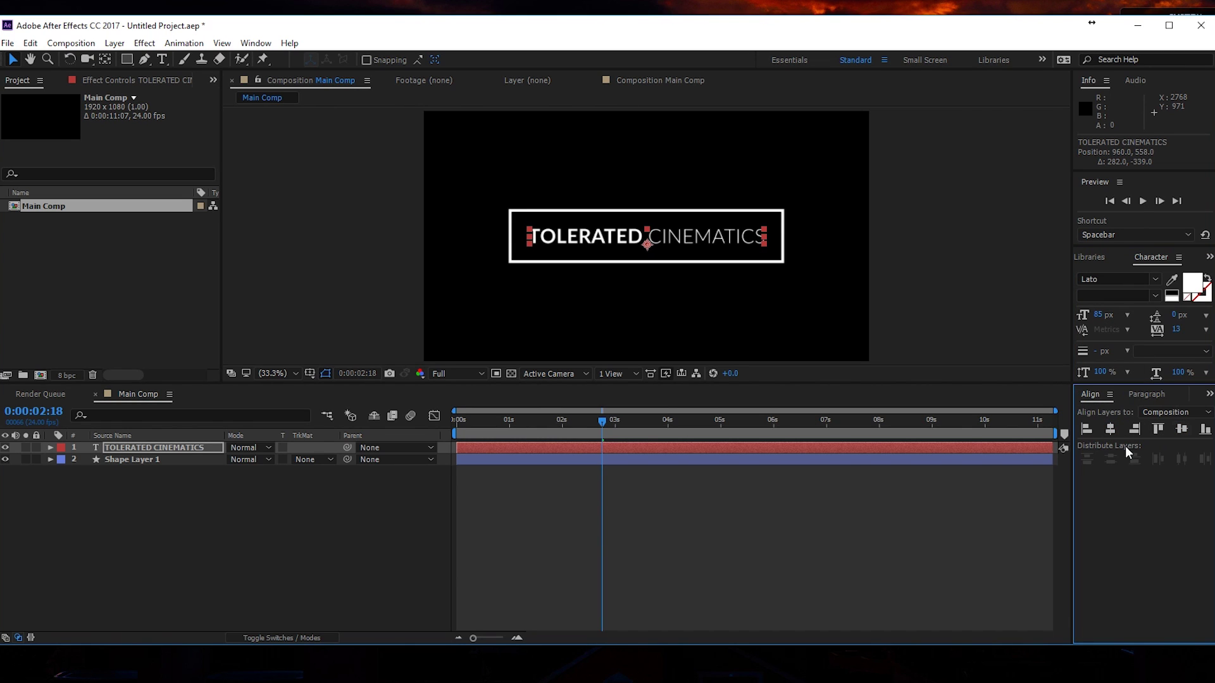
key("Up")
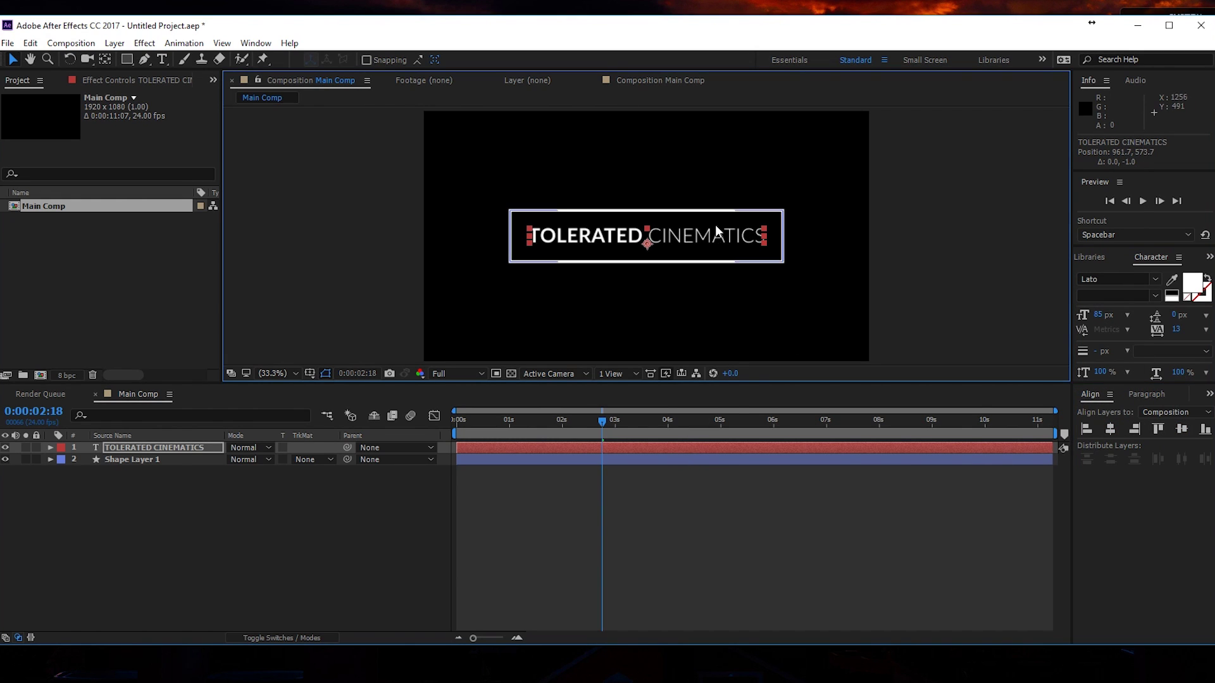
left_click(816, 174)
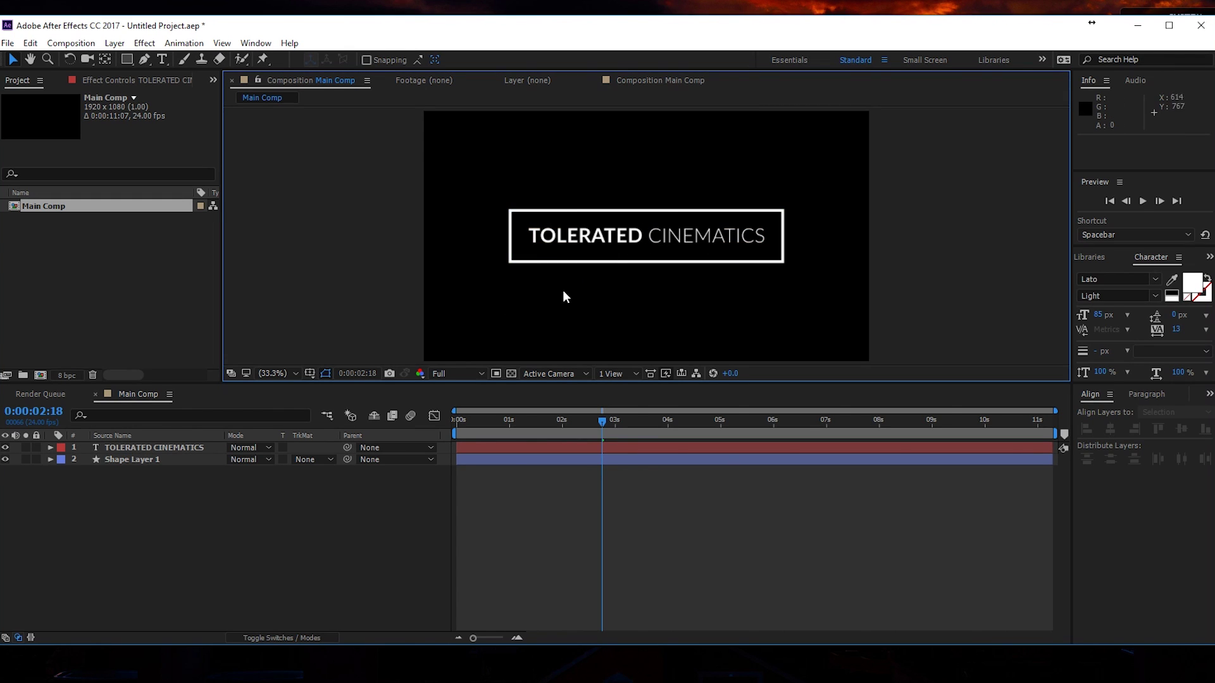
left_click_drag(601, 421, 556, 429)
Step: With the title layer at time zero, search presets for 'text' and expand Text > Animate In
left_click(169, 449)
key("Home")
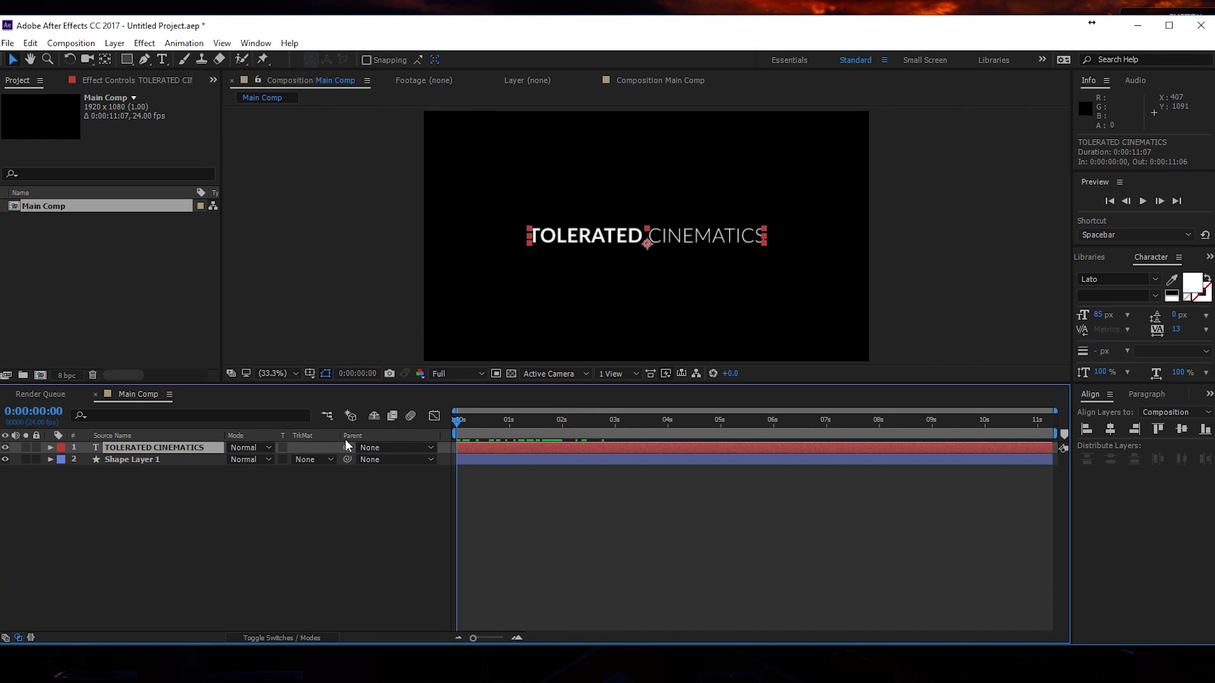
left_click(1090, 257)
key("ctrl+5")
type("text")
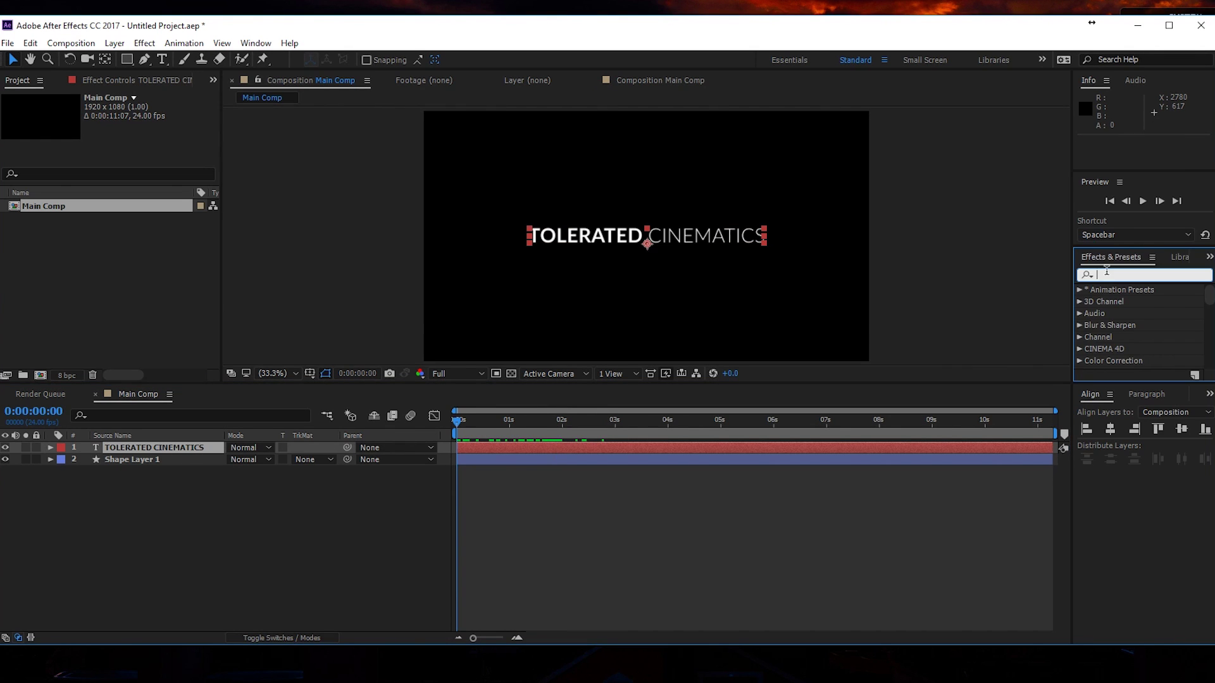
left_click(1079, 290)
left_click(1079, 290)
left_click(1115, 274)
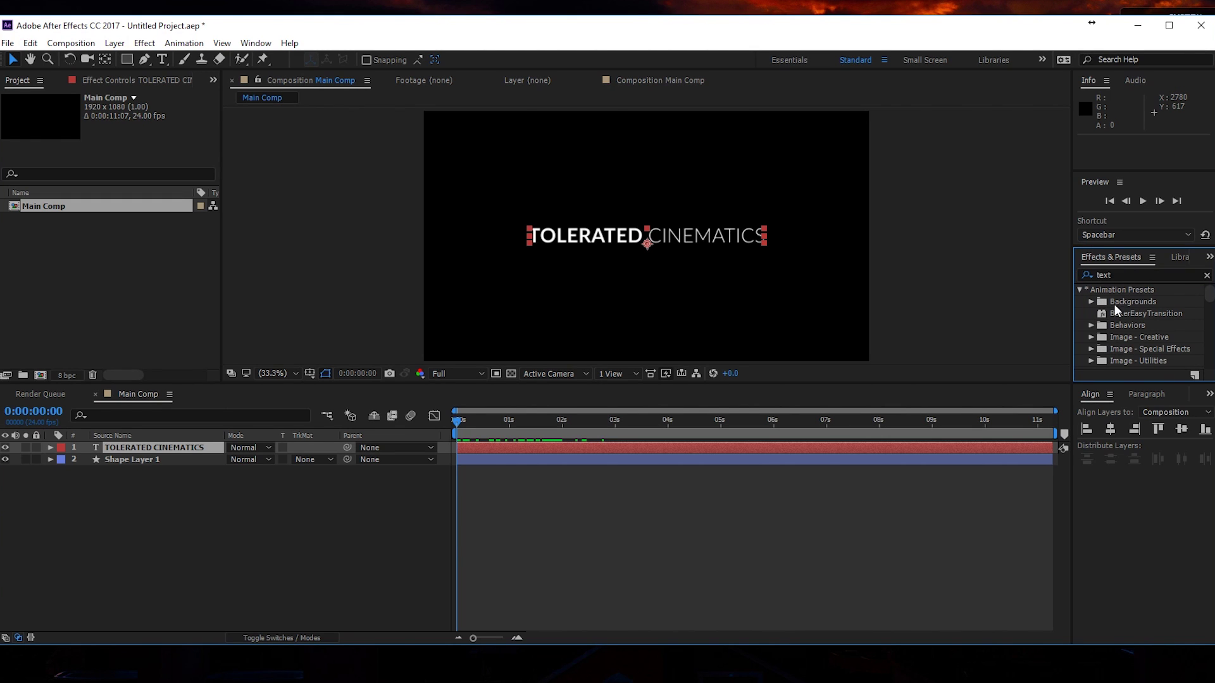
key("BackSpace")
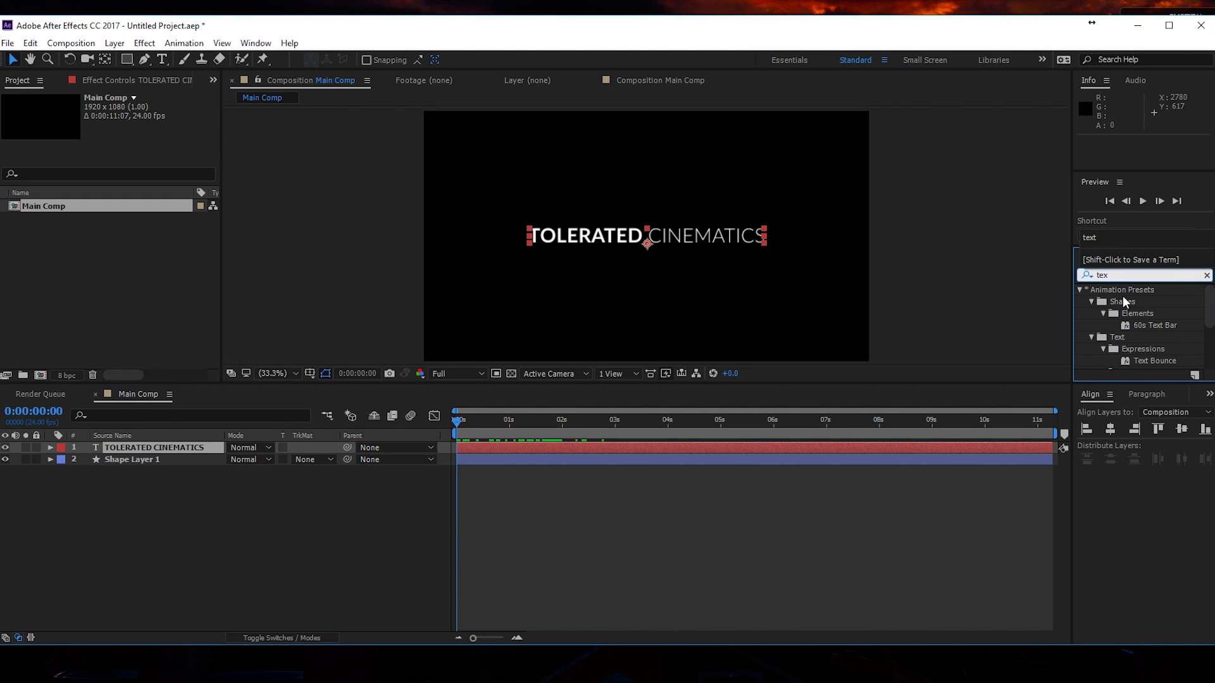
left_click(1091, 337)
left_click(1091, 336)
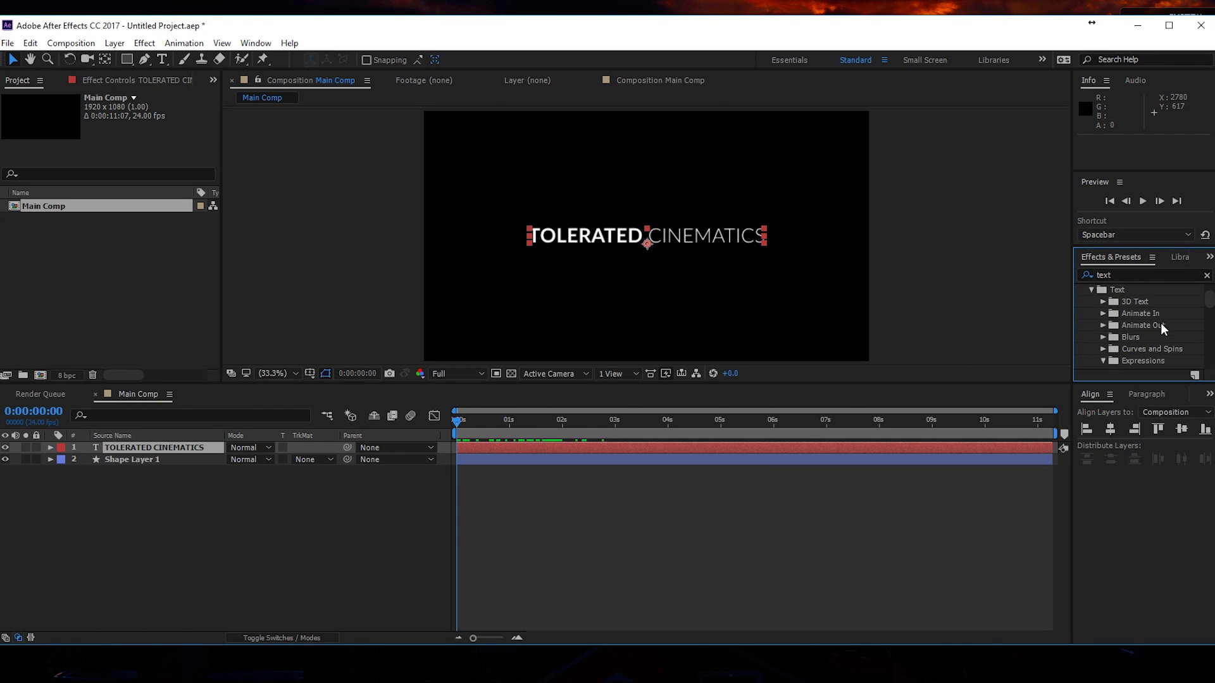
left_click(1102, 313)
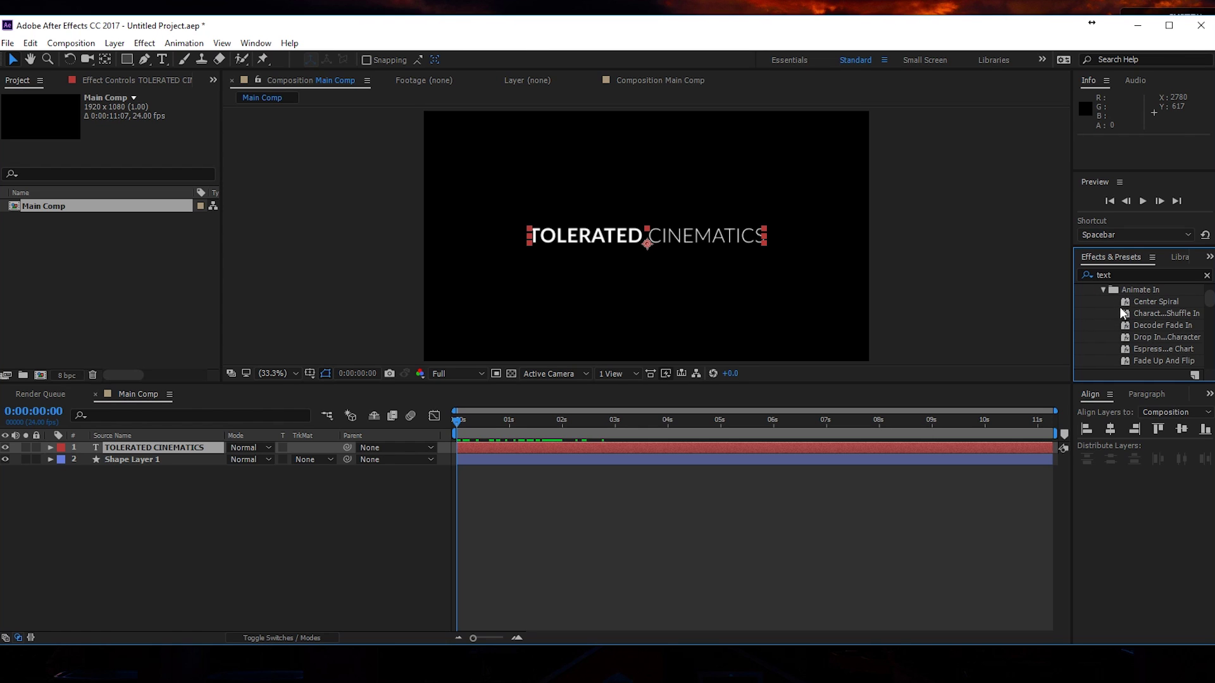
left_click_drag(1073, 313, 1017, 318)
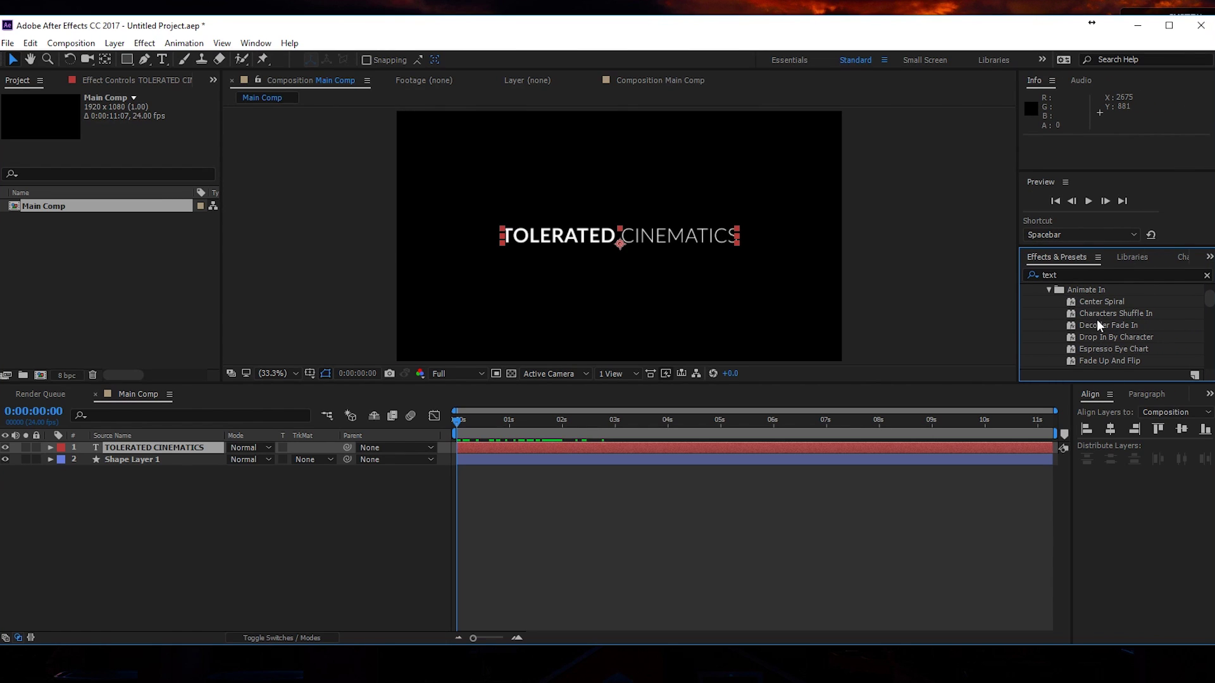
Step: Try the Fade Up Characters preset on the title, then undo it
left_click(1129, 349)
left_click(1112, 338)
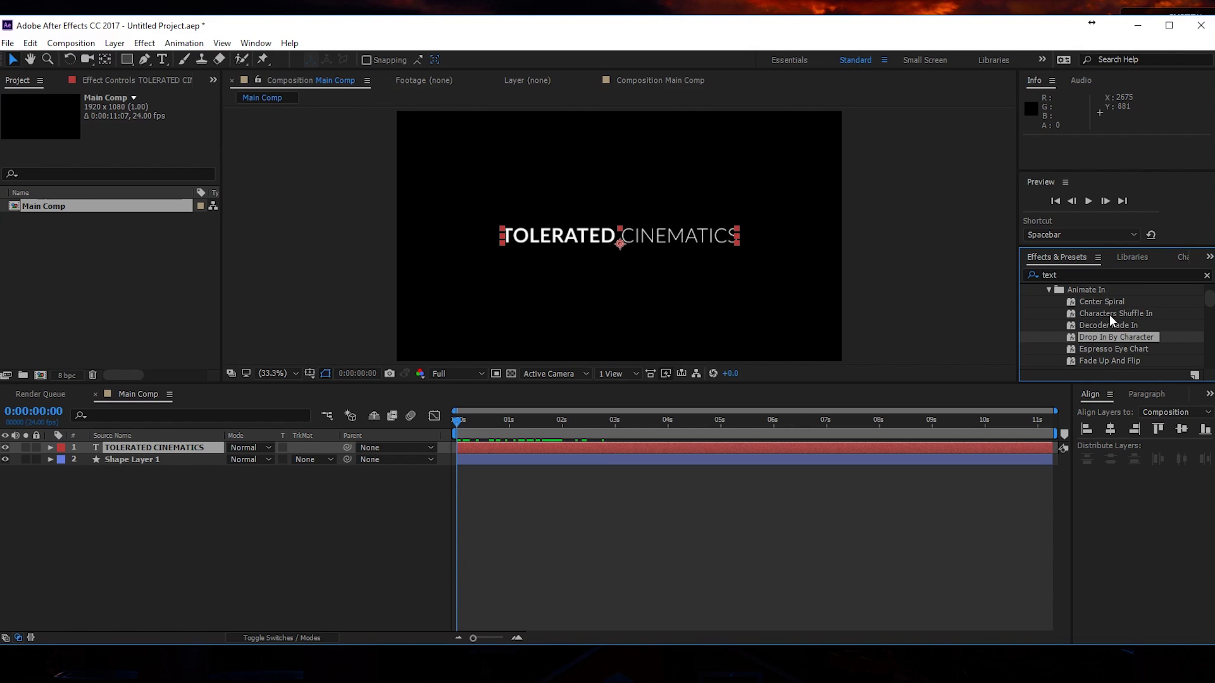
scroll(1111, 314, "down", 1)
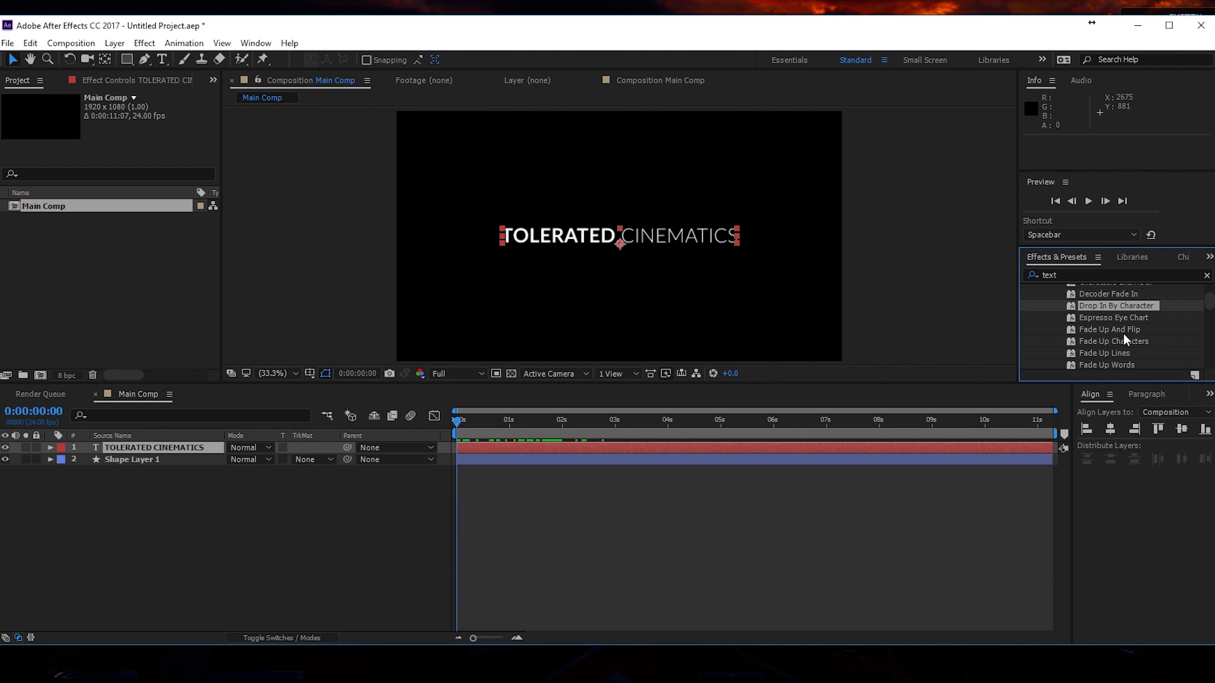
left_click(1103, 342)
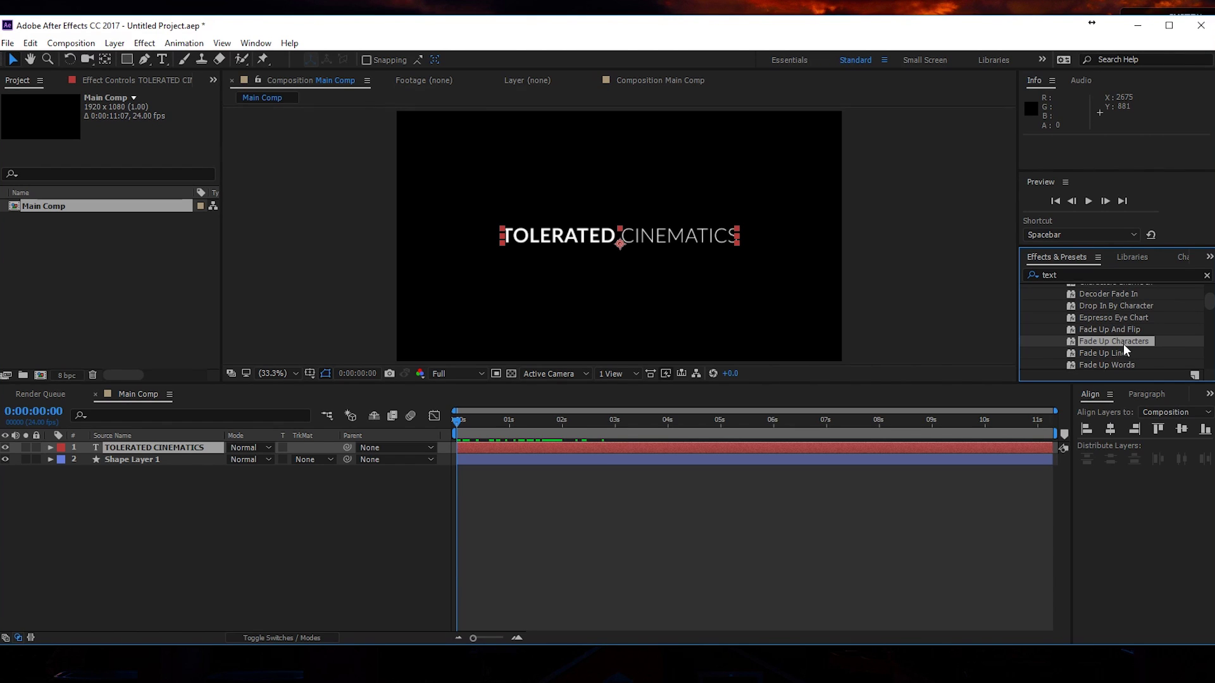
left_click_drag(1123, 344, 689, 235)
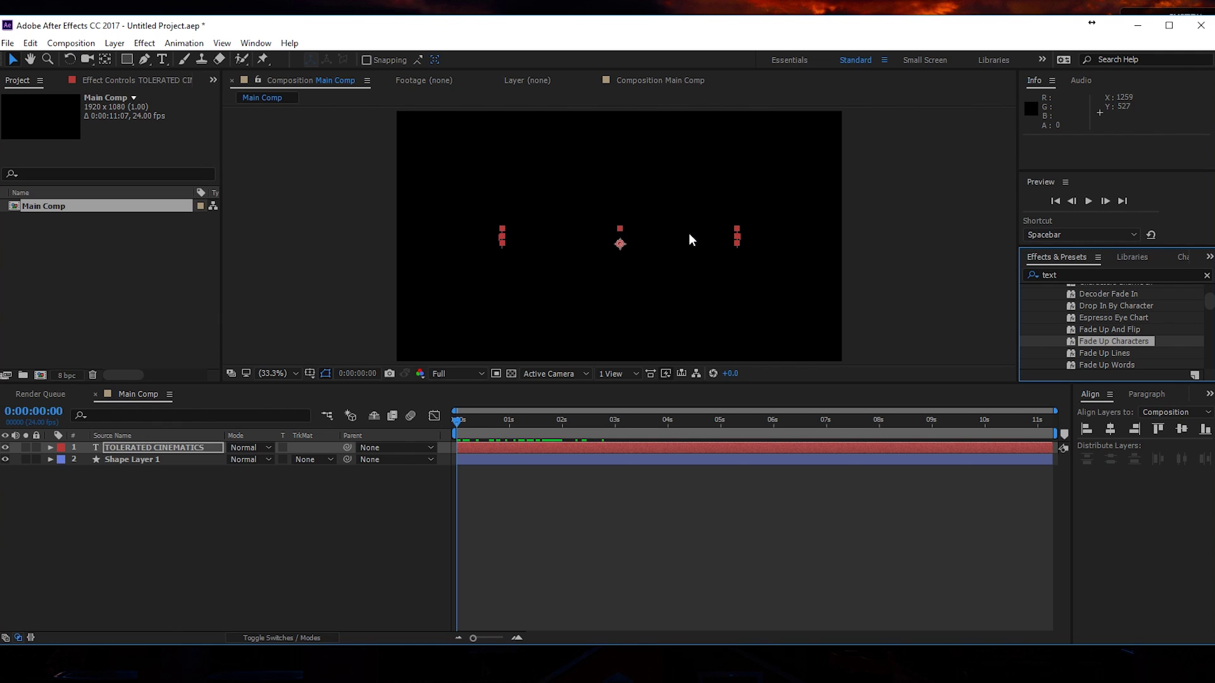
mouse_move(465, 417)
left_mouse_down()
mouse_move(533, 426)
mouse_move(473, 434)
left_mouse_up()
key("ctrl+z")
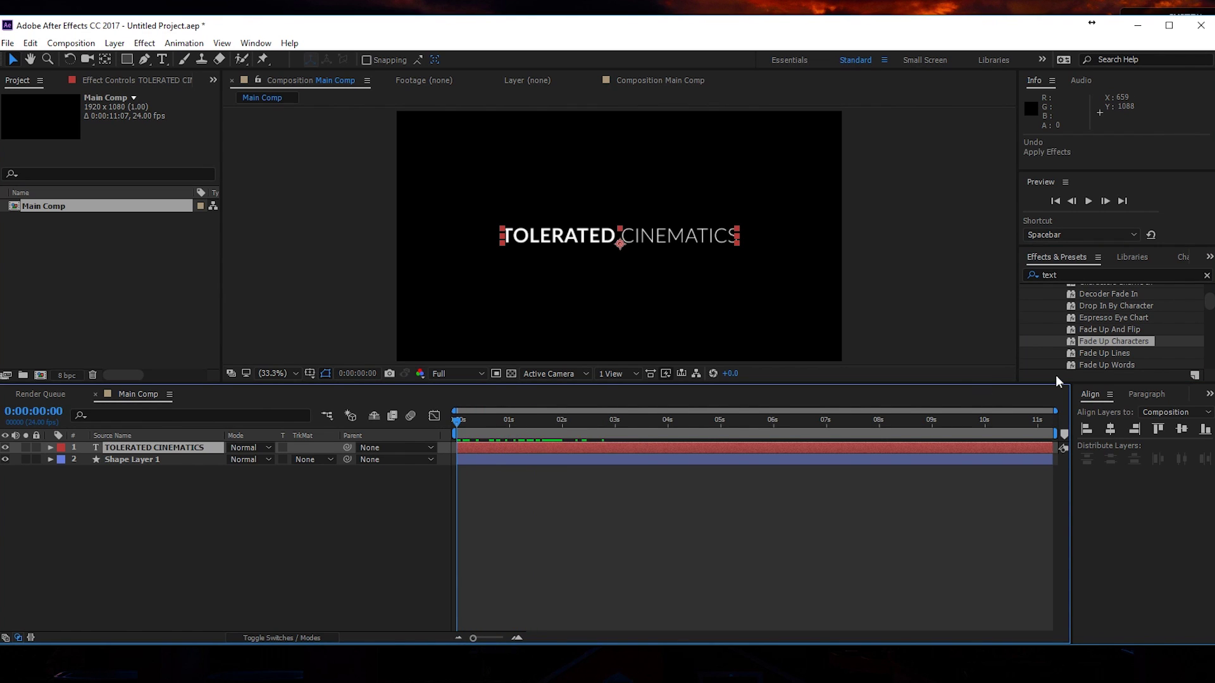
Step: Apply the Random Fade Up preset to the title and check it around one second
left_click(1110, 353)
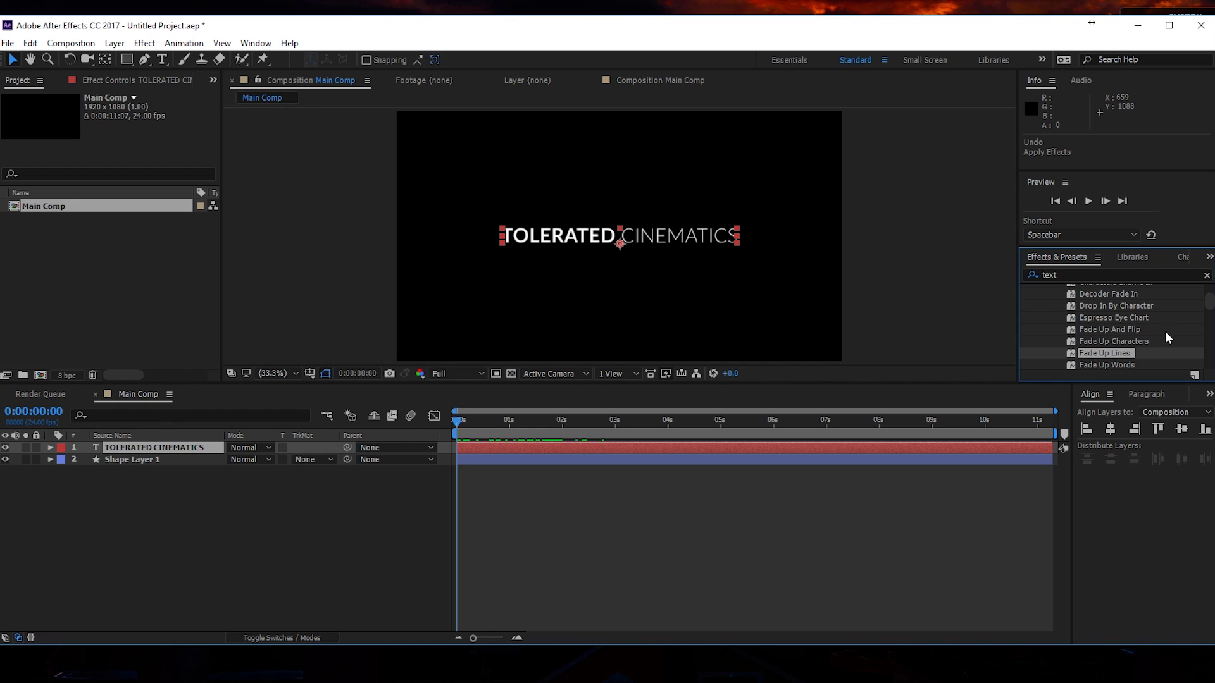
scroll(1152, 336, "down", 1)
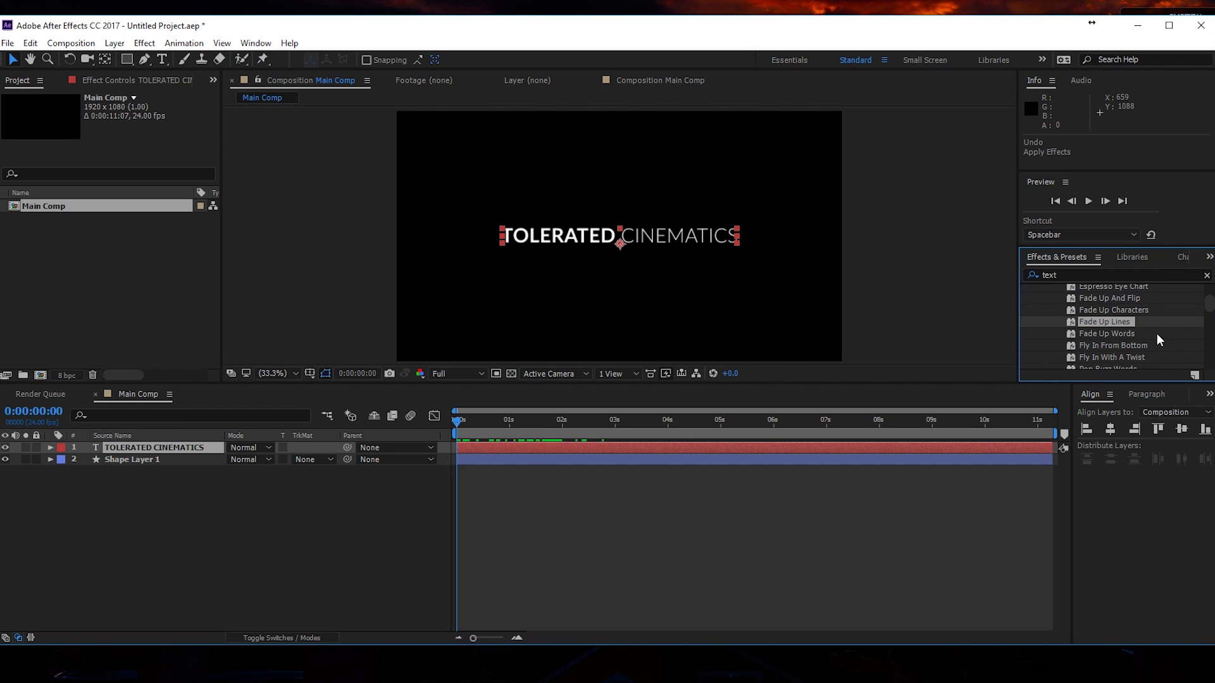
scroll(1154, 332, "down", 1)
scroll(1152, 340, "down", 1)
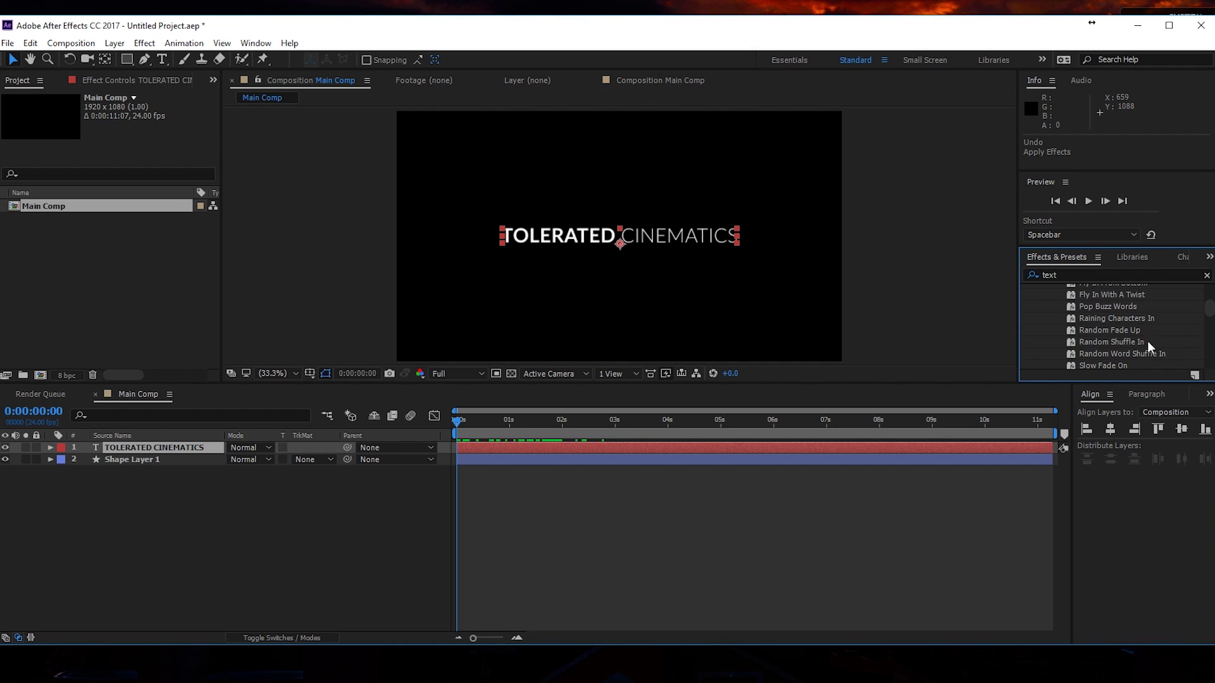
left_click_drag(1115, 332, 534, 435)
left_click(573, 472)
Step: Move the title's fade-in end keyframe earlier and reveal the frame shape layer's keyframes
key("space")
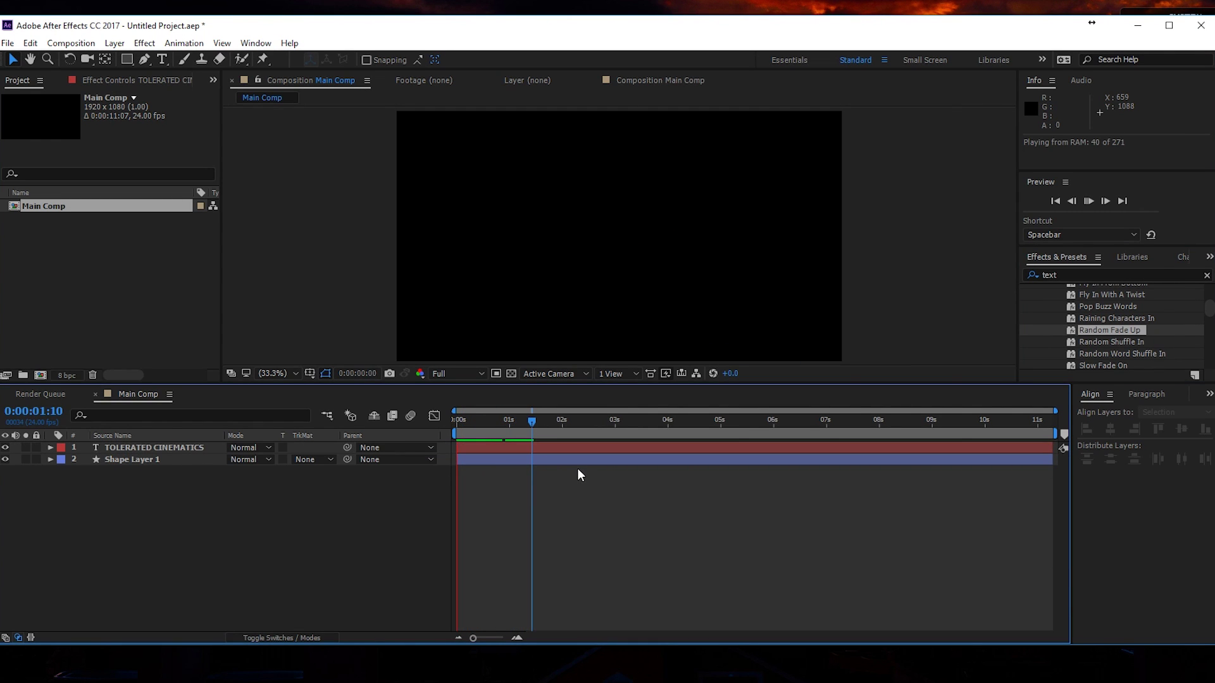
left_click(545, 420)
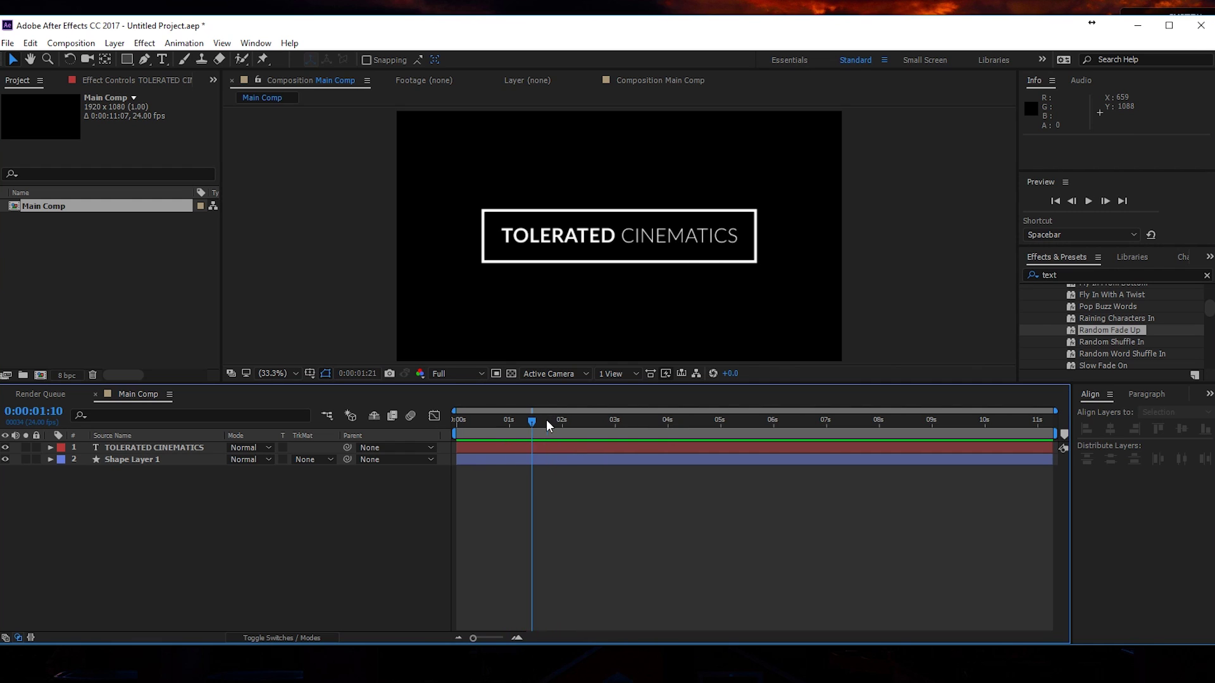
left_click(550, 449)
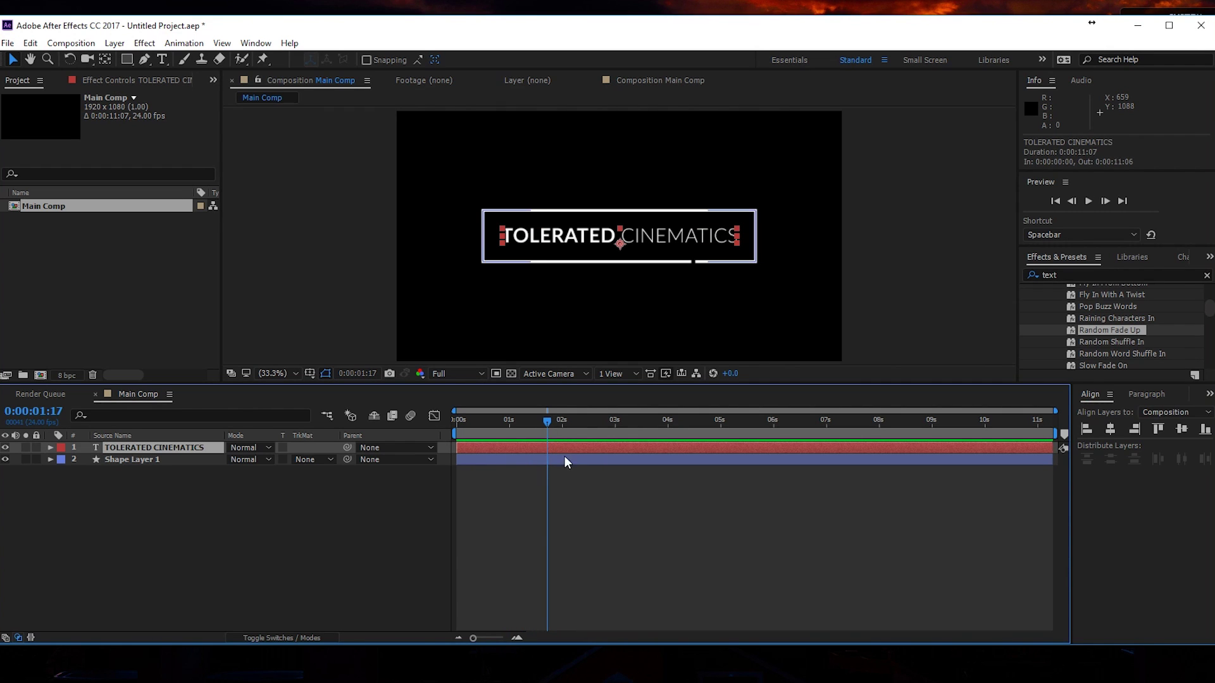
key("u")
left_click_drag(537, 472, 520, 496)
left_click(515, 484)
key("u")
Step: Preview the retimed animation and duplicate the title layer as TOLERATED CINEMATICS 2
key("space")
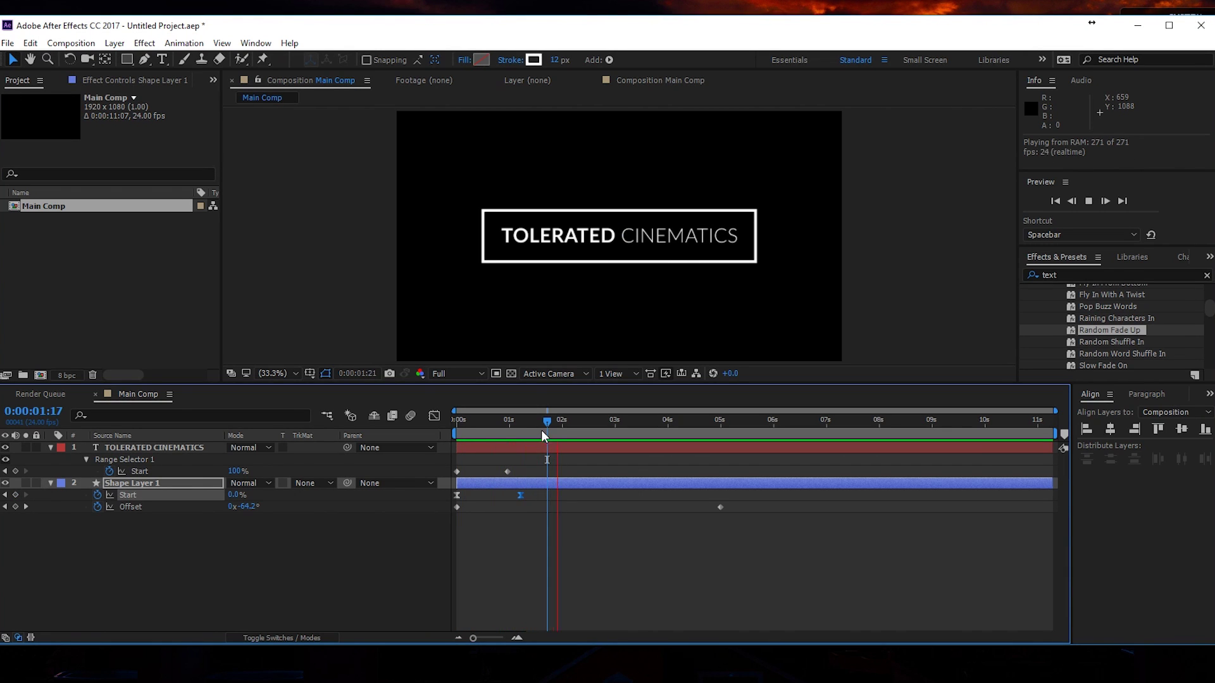
key("space")
key("space")
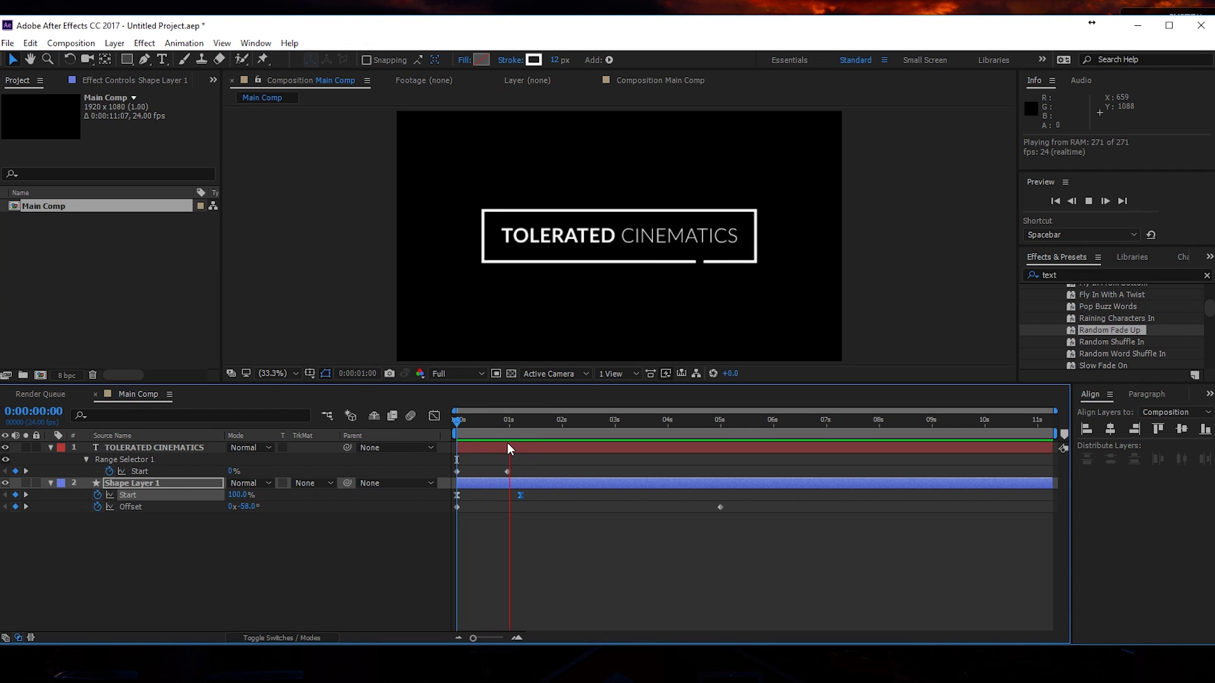
key("space")
left_click_drag(457, 438, 537, 450)
left_click(183, 449)
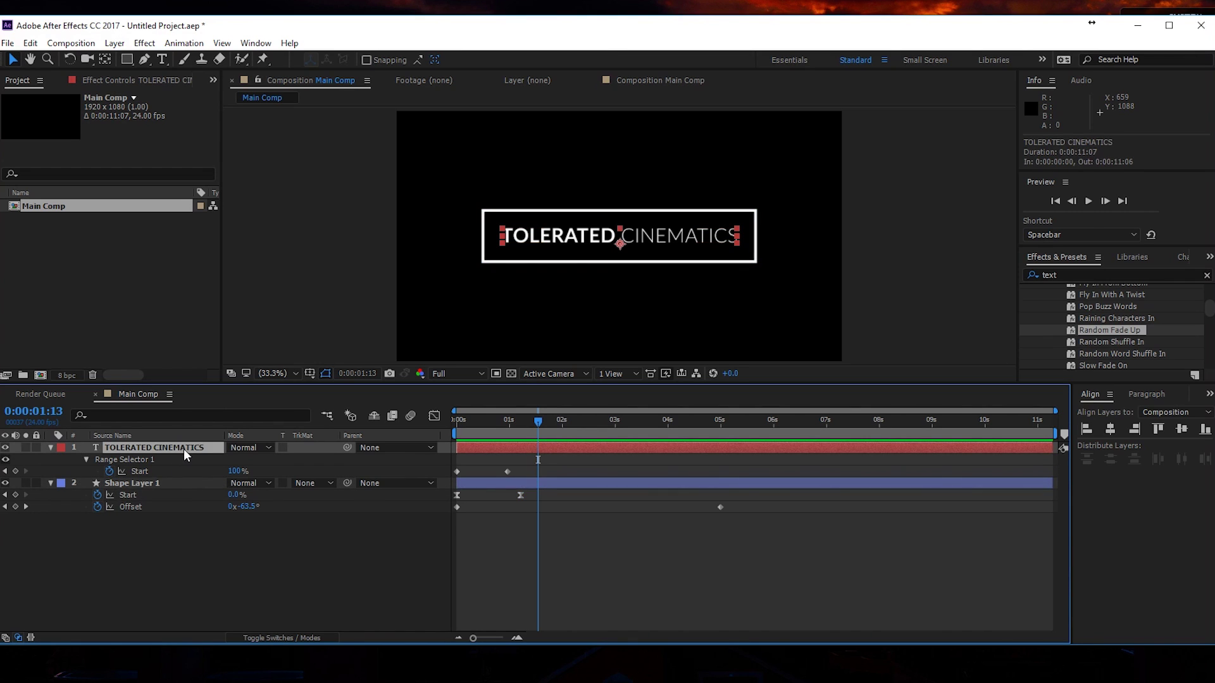
key("ctrl+d")
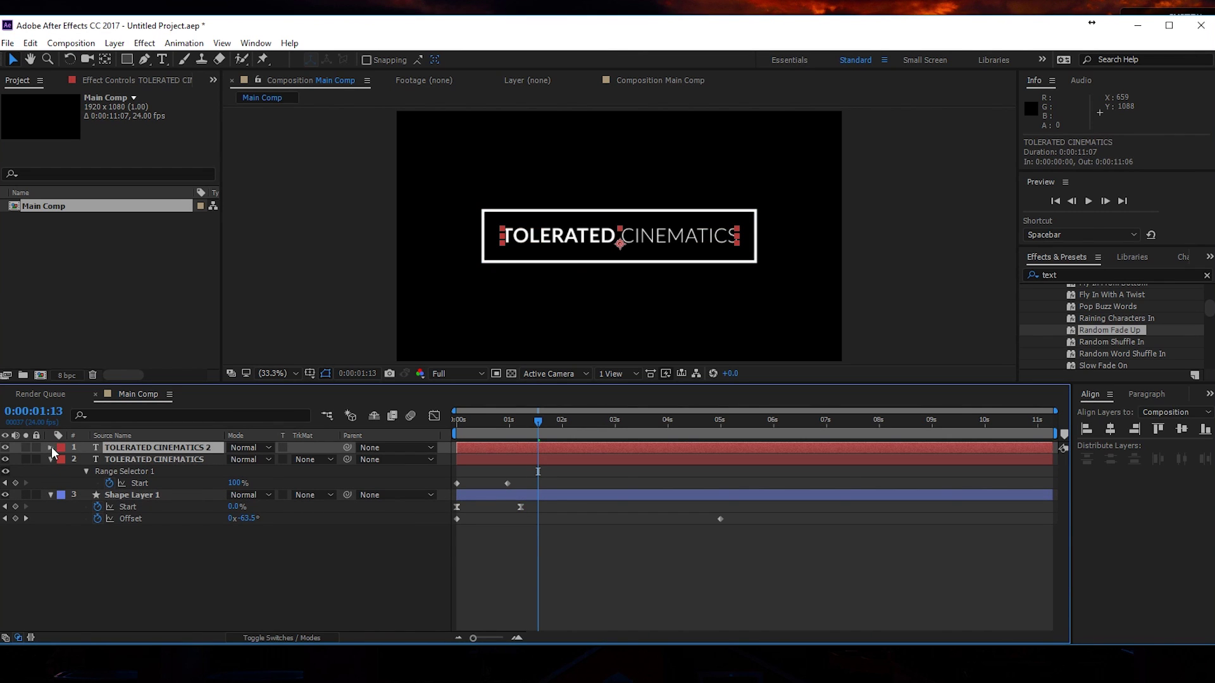
Step: Link the copy's Source Text to the original title's Source Text with an expression
left_click(50, 447)
left_click(62, 460)
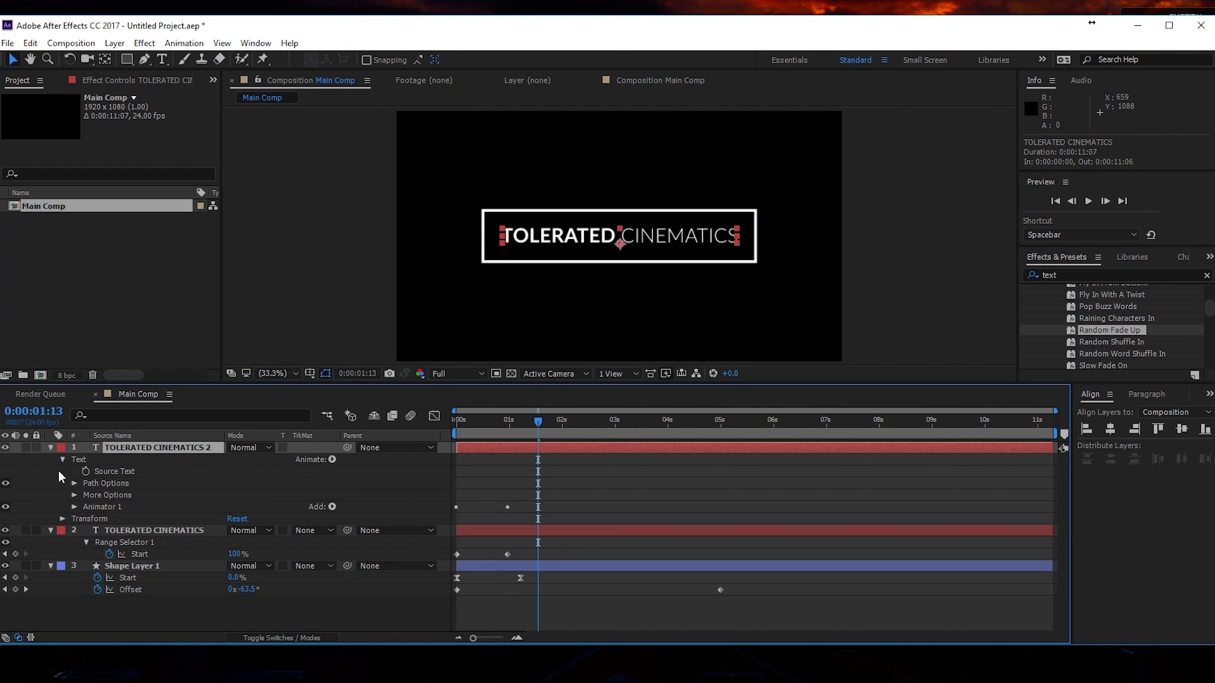
left_click(54, 530, "shift")
left_click(52, 530)
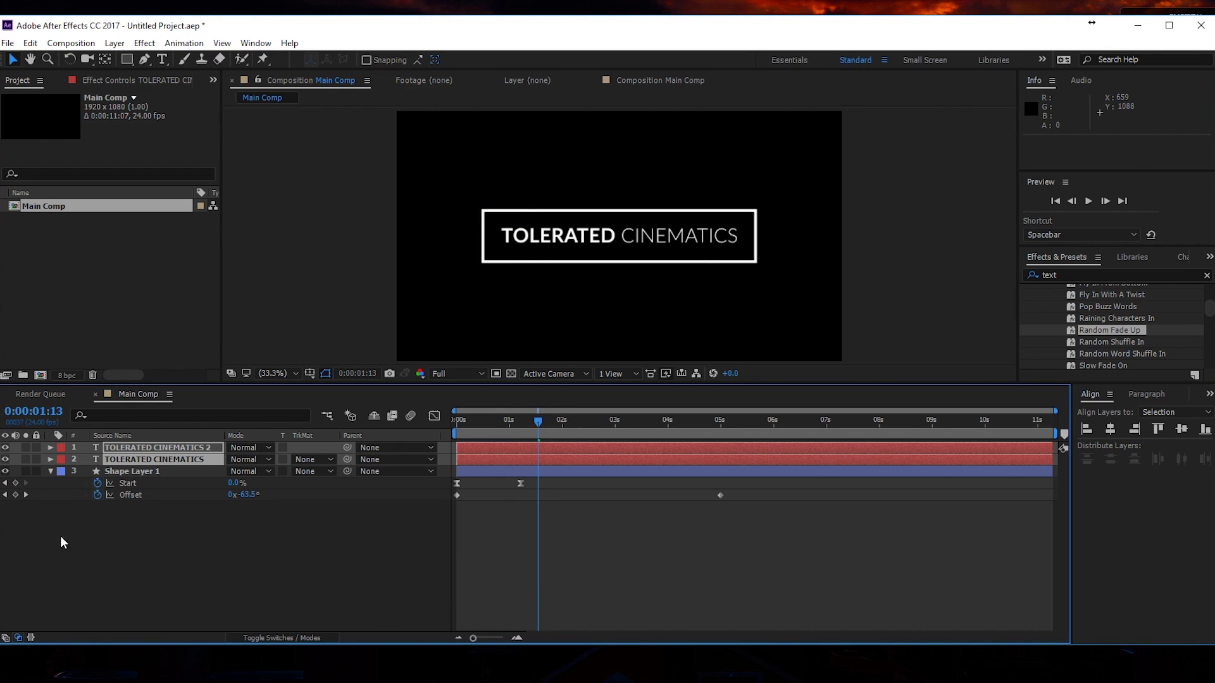
left_click(59, 537)
left_click(51, 460)
left_click(50, 449)
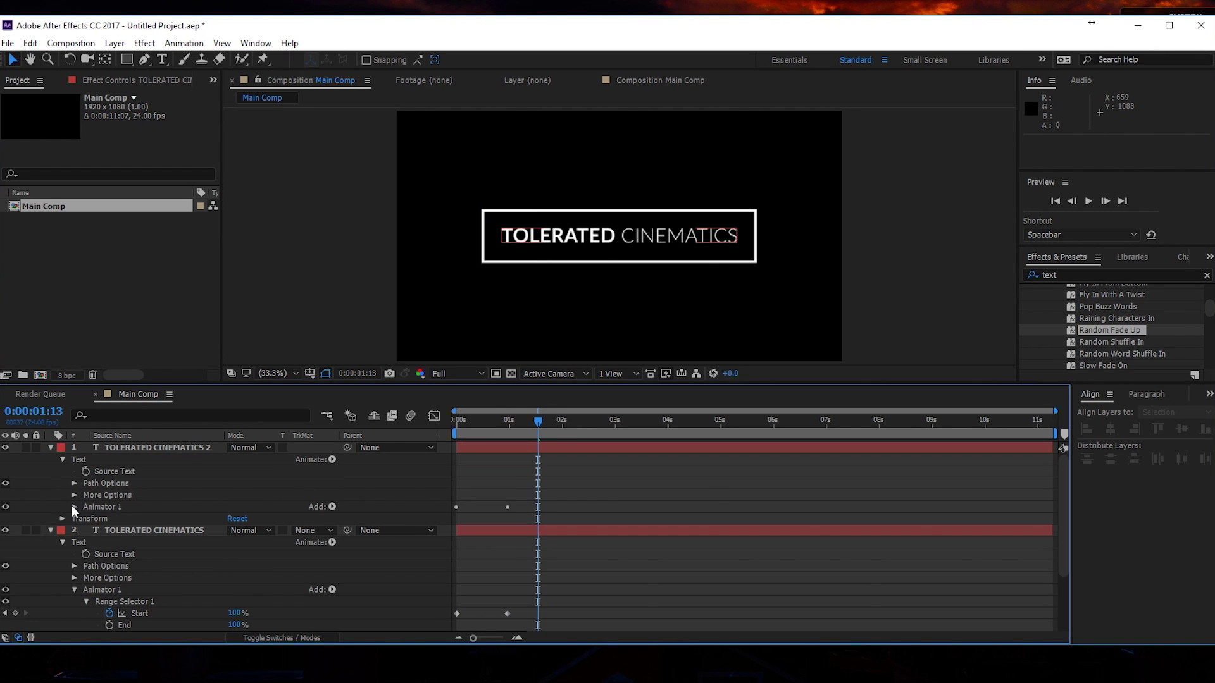
left_click(114, 554)
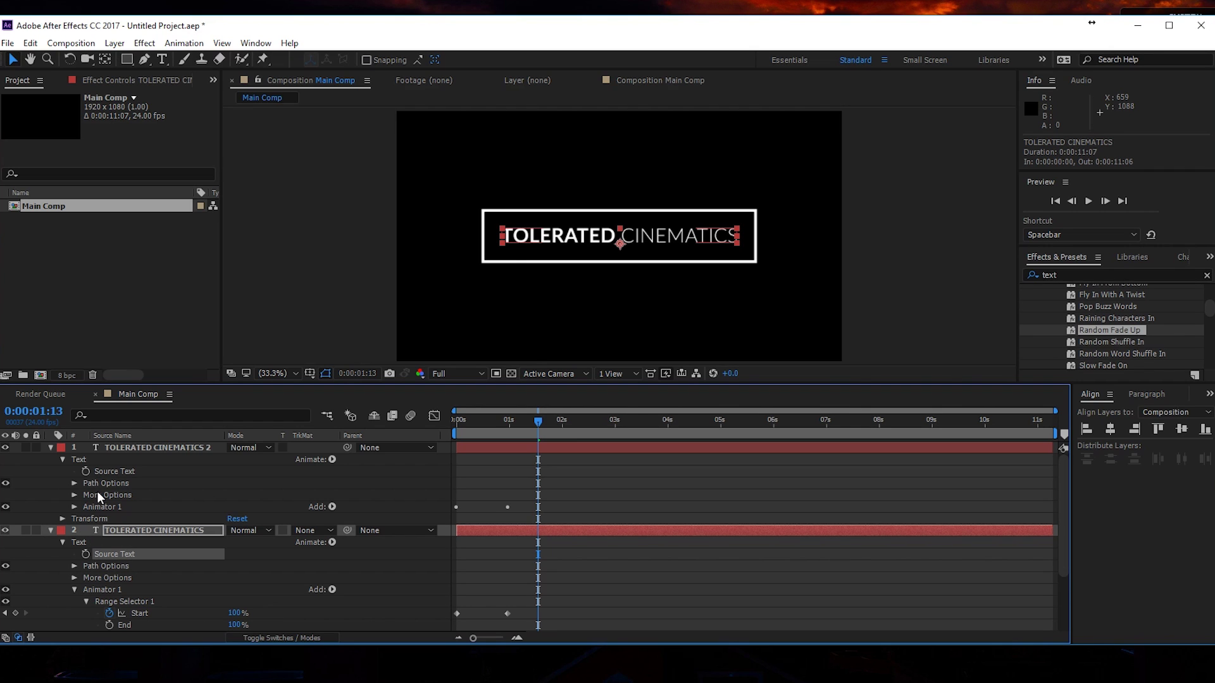
left_click(136, 448)
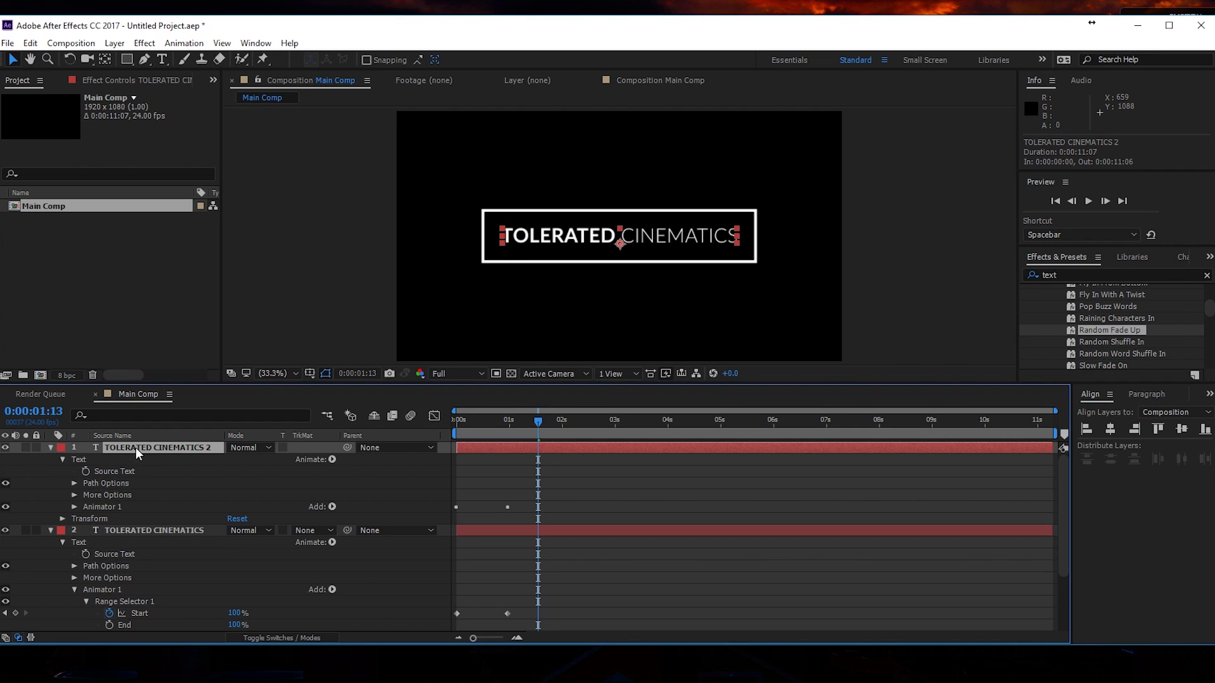
left_click(85, 471, "alt")
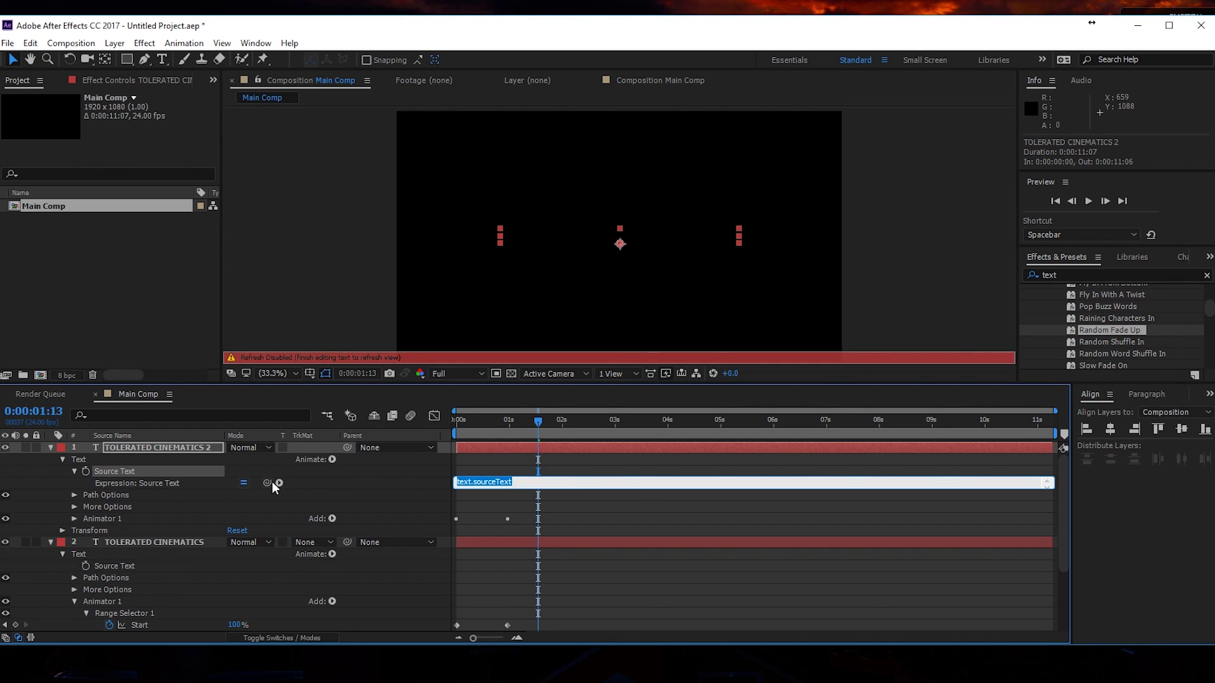
left_click_drag(266, 483, 139, 564)
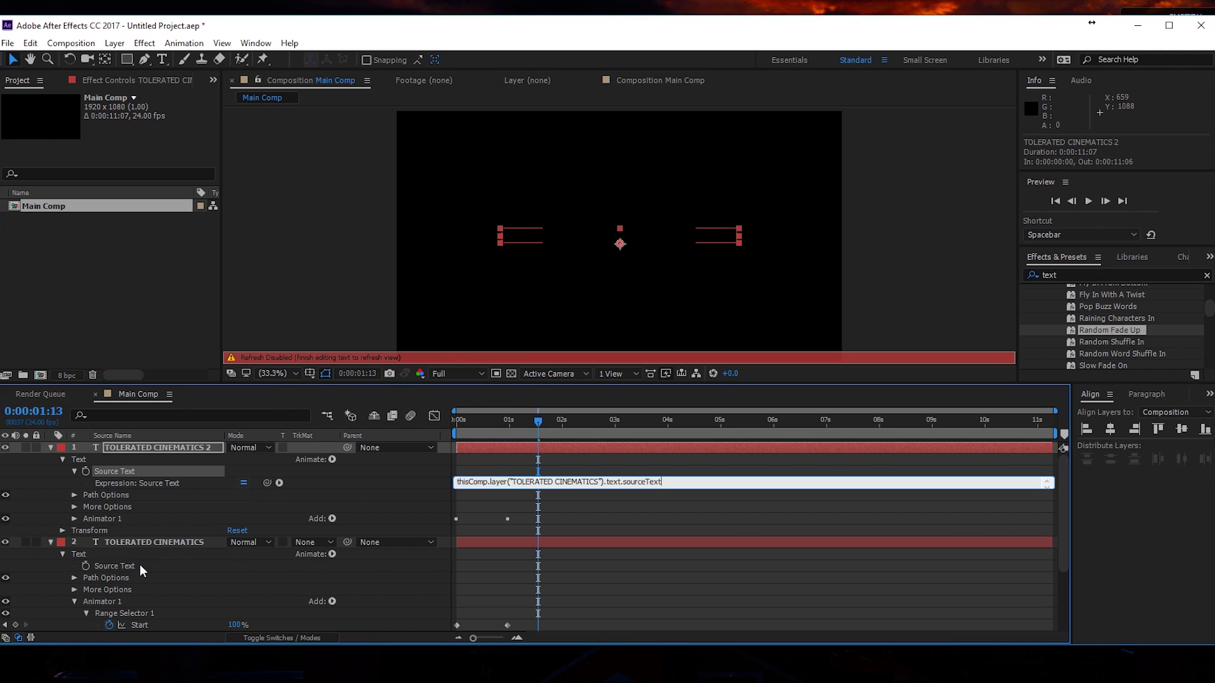
left_click(575, 573)
left_click(572, 543)
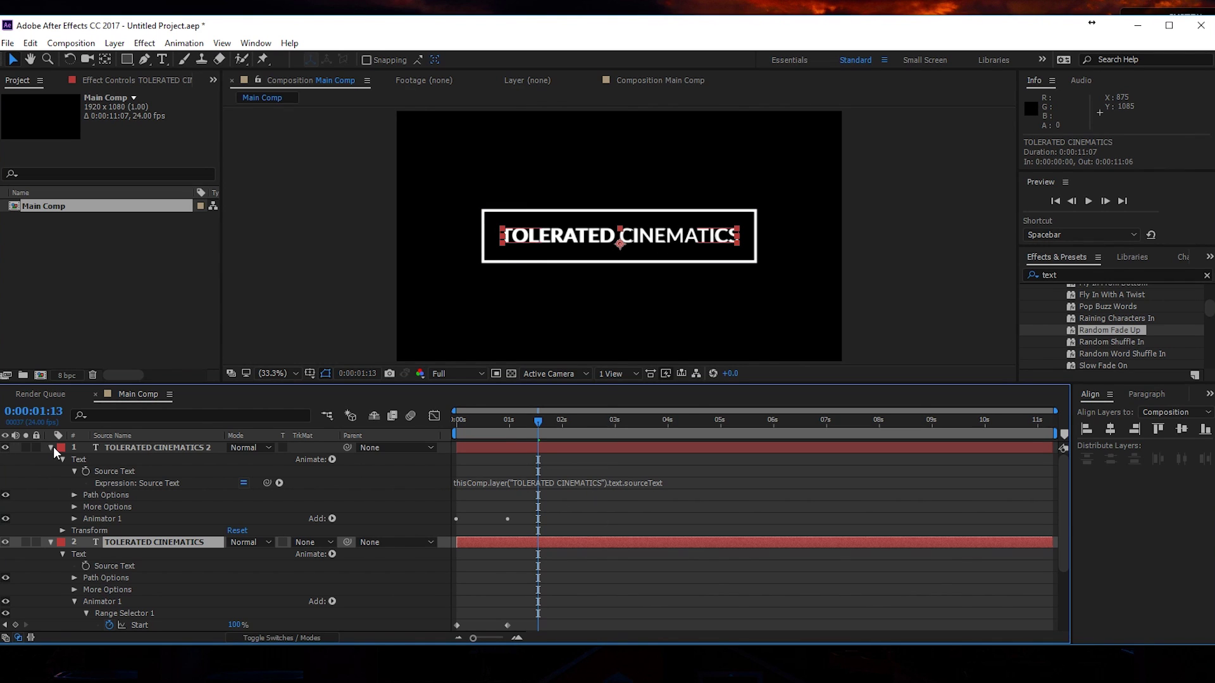
Step: Scale TOLERATED CINEMATICS 2 to about 296% and nudge it slightly down
left_click(114, 449)
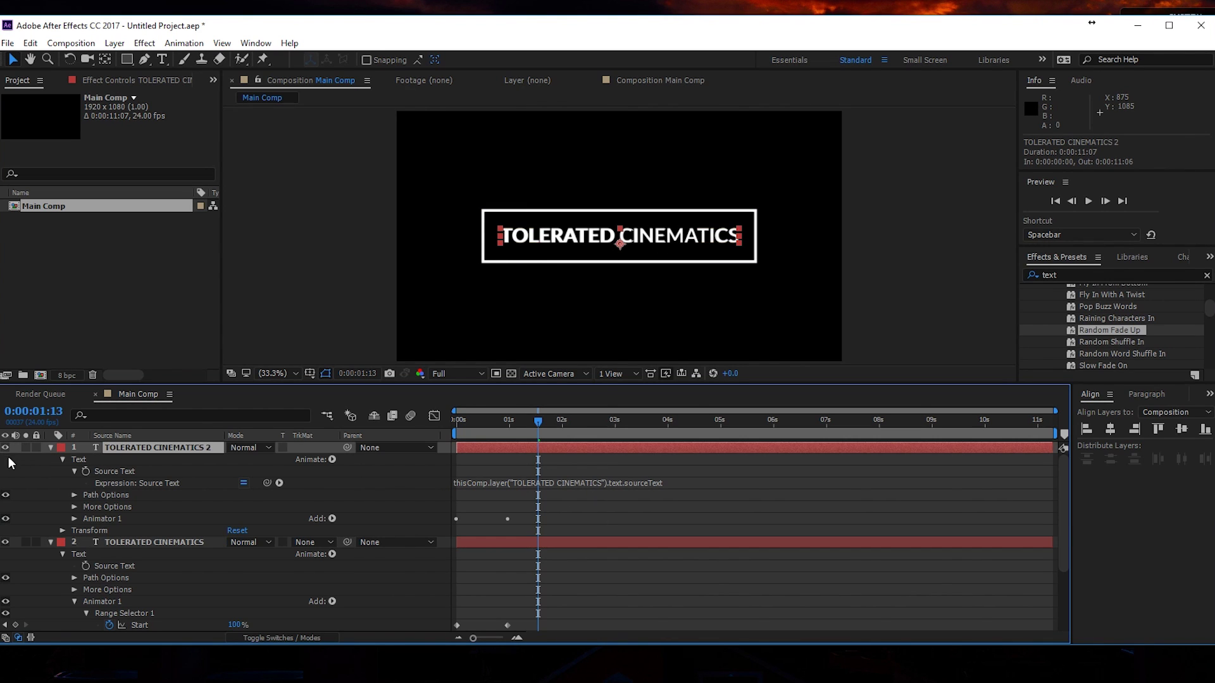
key("s")
left_click_drag(272, 459, 397, 452)
left_click_drag(573, 239, 574, 253)
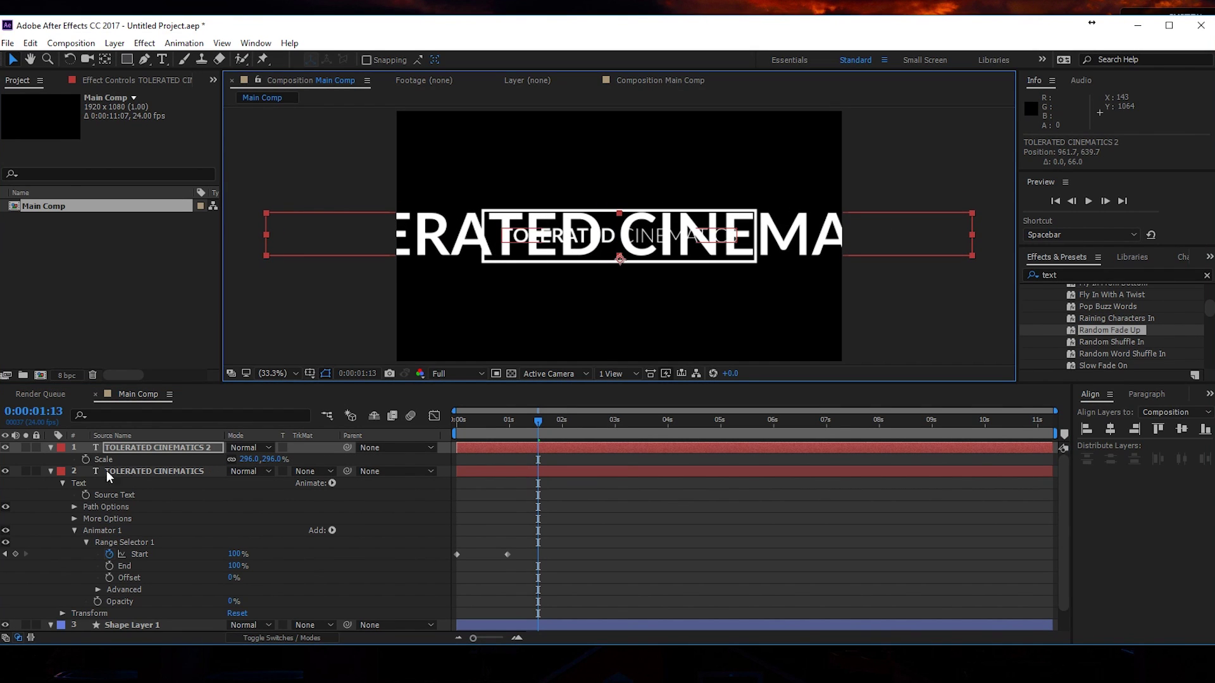
Step: Lock the duplicate layer and try editing the original title text, undoing the accidental replacement
left_click(50, 447)
left_click(36, 447)
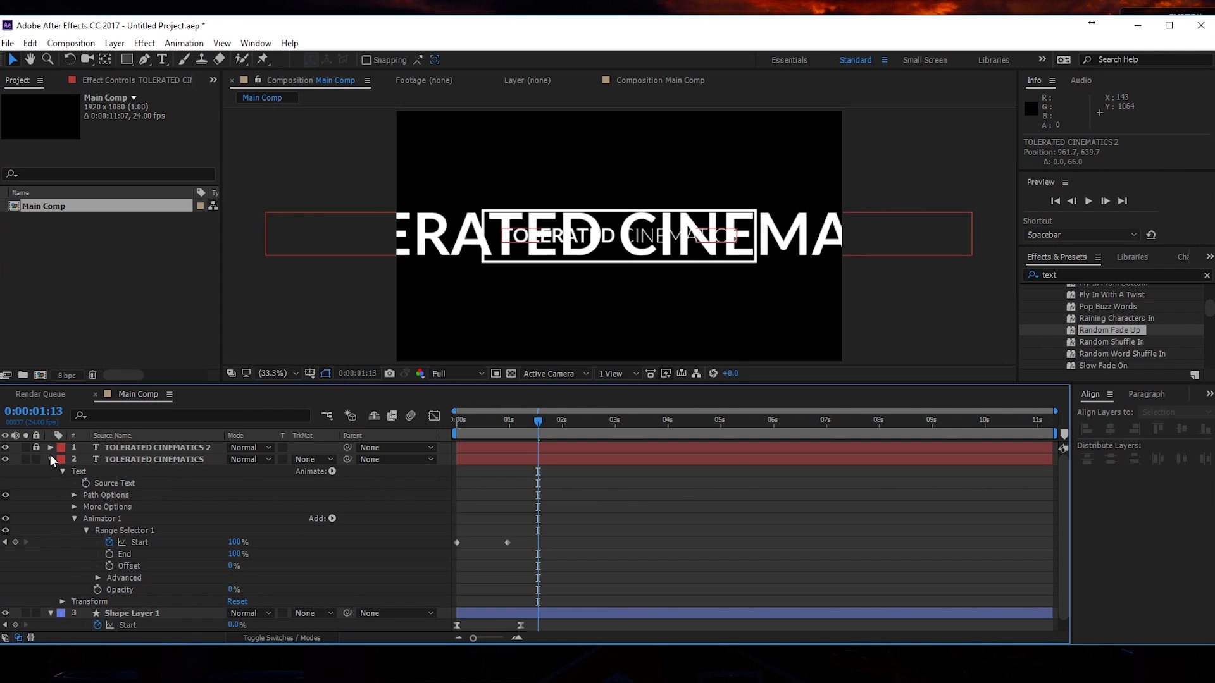
left_click(50, 460)
left_click(139, 459)
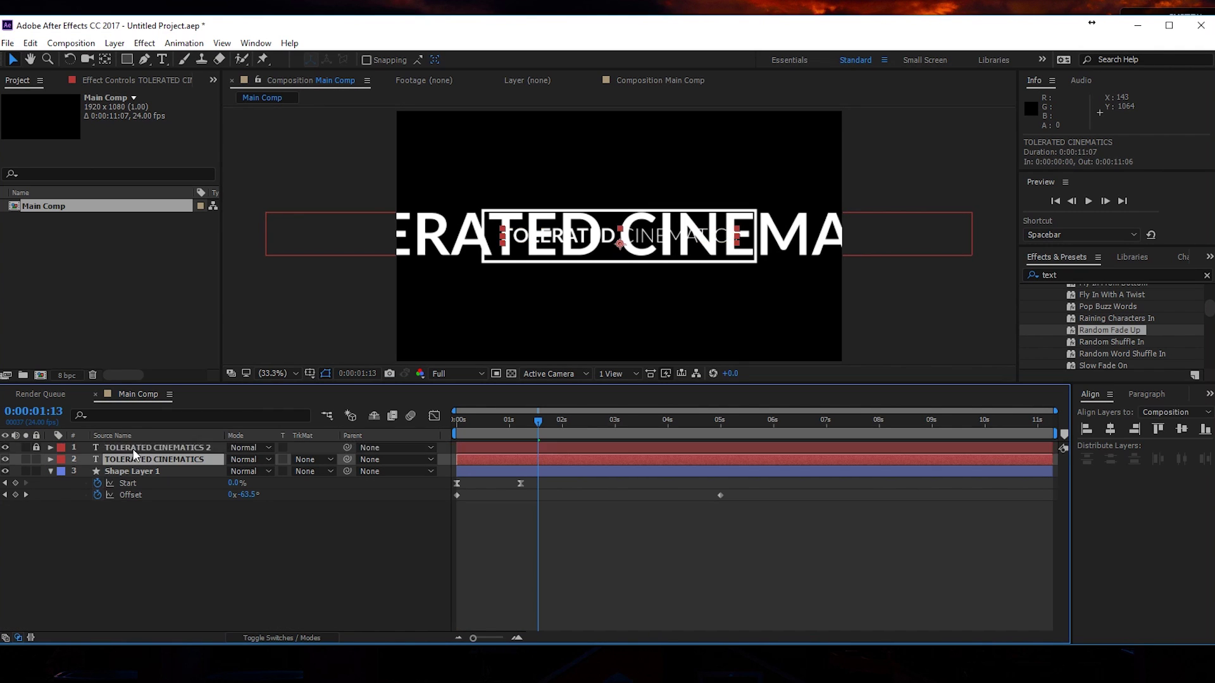
left_click(163, 60)
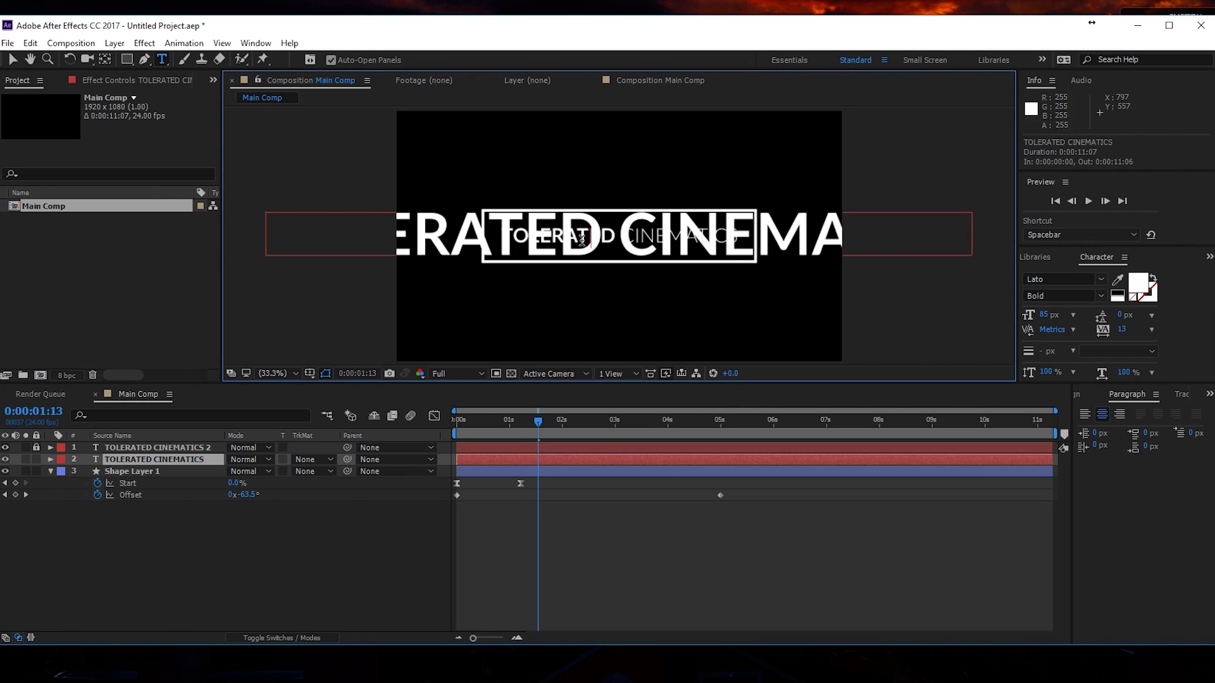
left_click(615, 250)
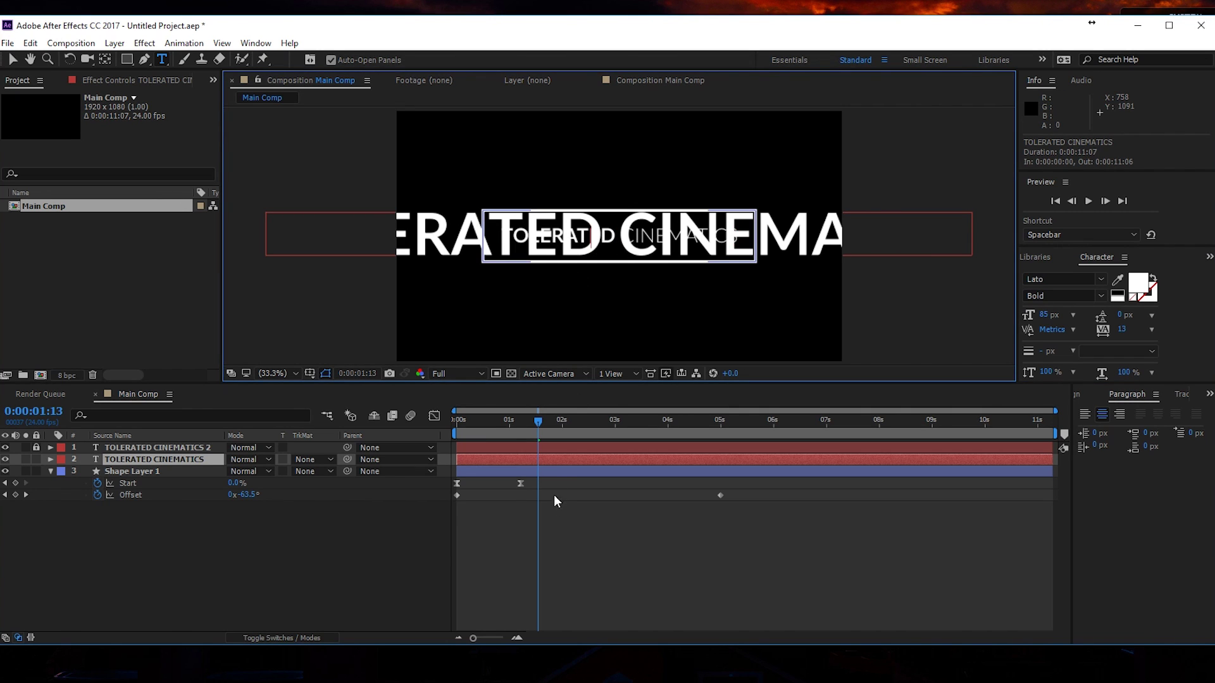
key("ctrl+a")
type("d")
left_click(590, 533)
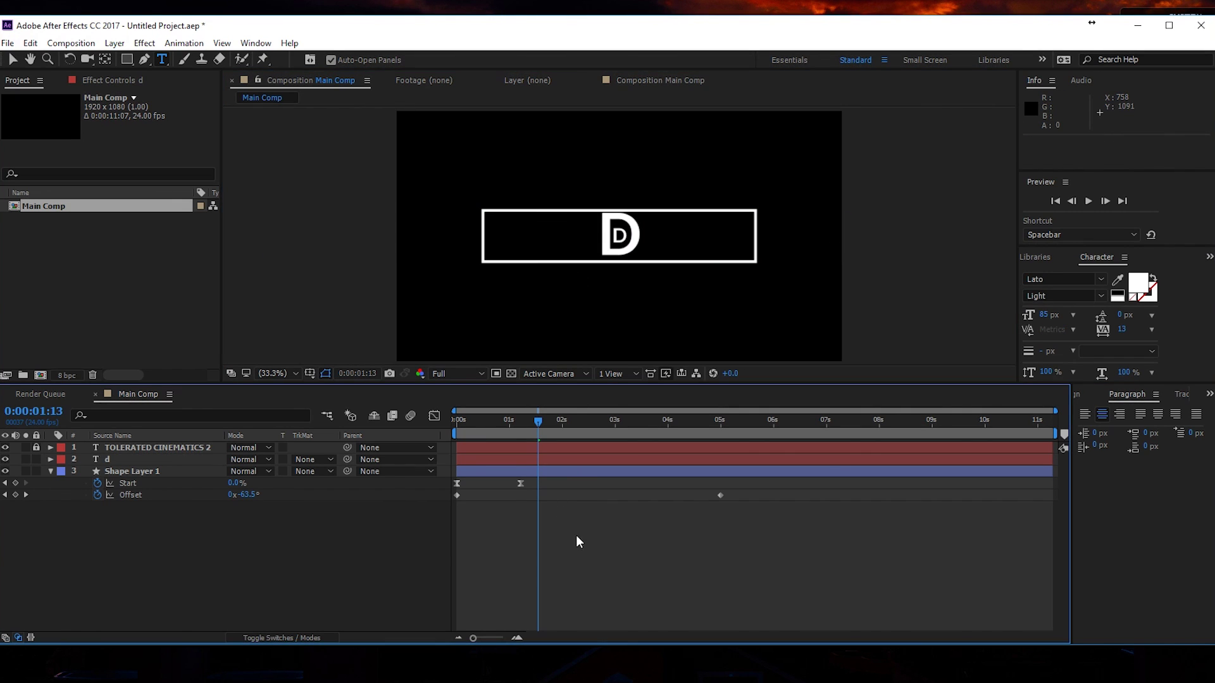
key("ctrl+z")
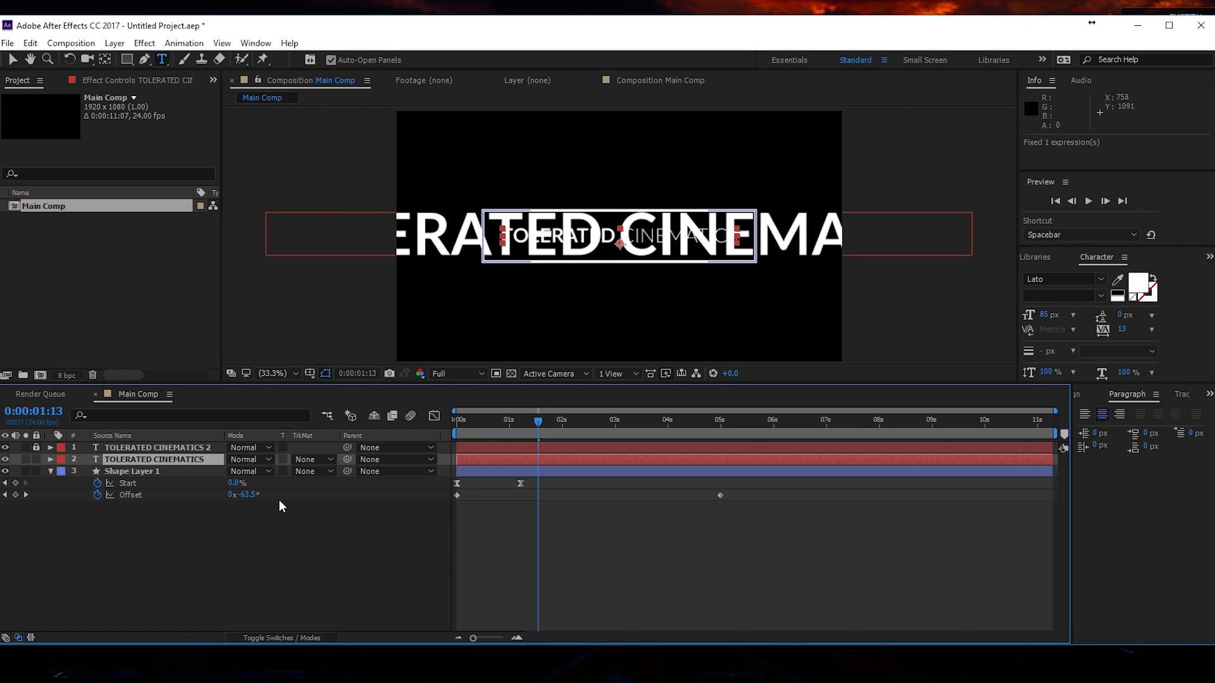
Step: Unlock and select TOLERATED CINEMATICS 2, then browse the text animation presets
left_click(181, 448)
left_click(36, 448)
left_click(152, 447)
left_click(1042, 258)
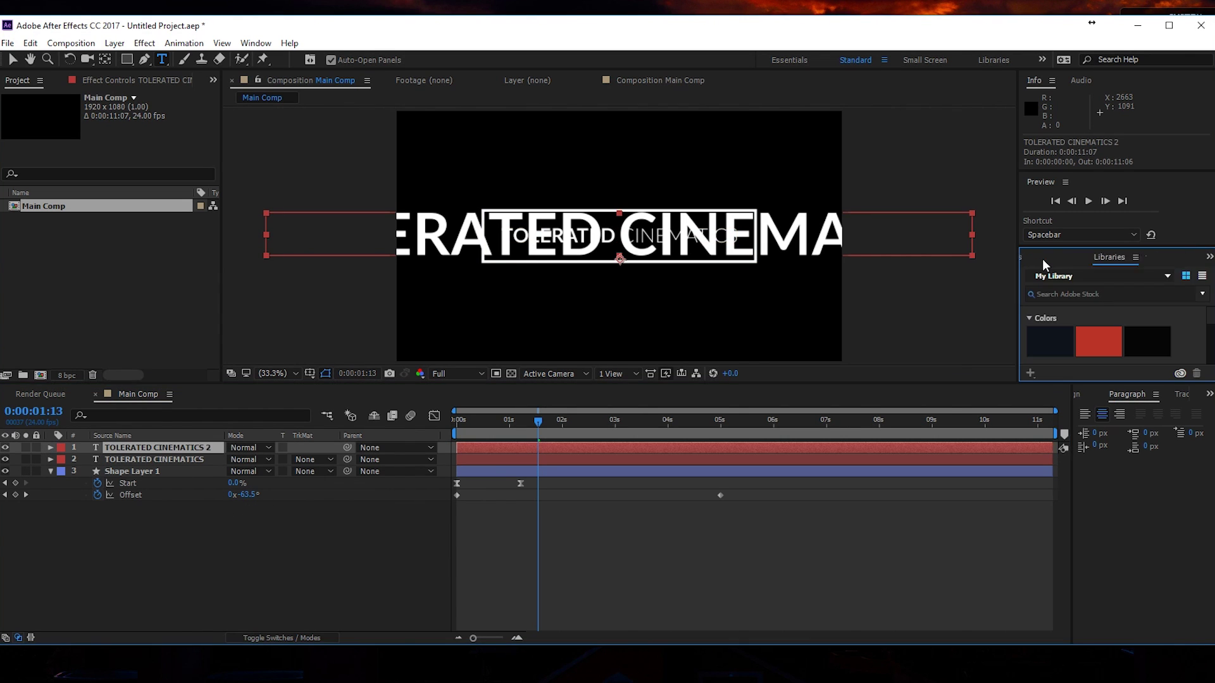
left_click(1031, 258)
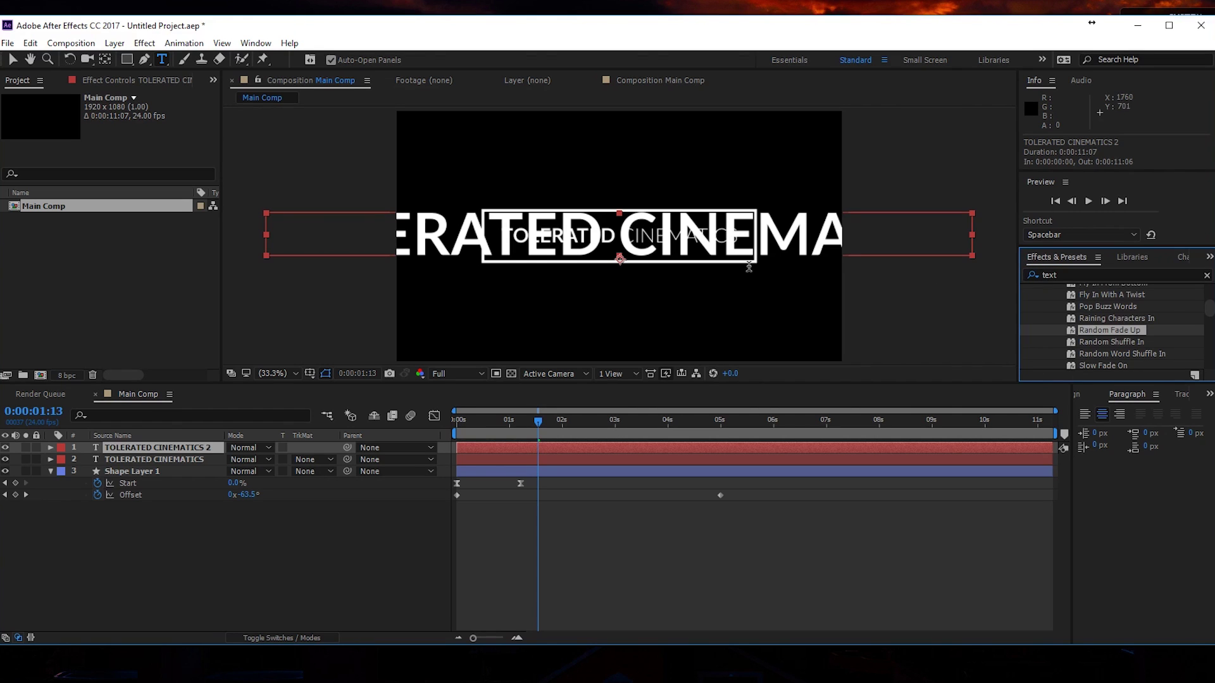
Step: Apply Random Fade Up to the big title copy and remove both Range Selector Start keyframes
left_click_drag(1132, 330, 789, 237)
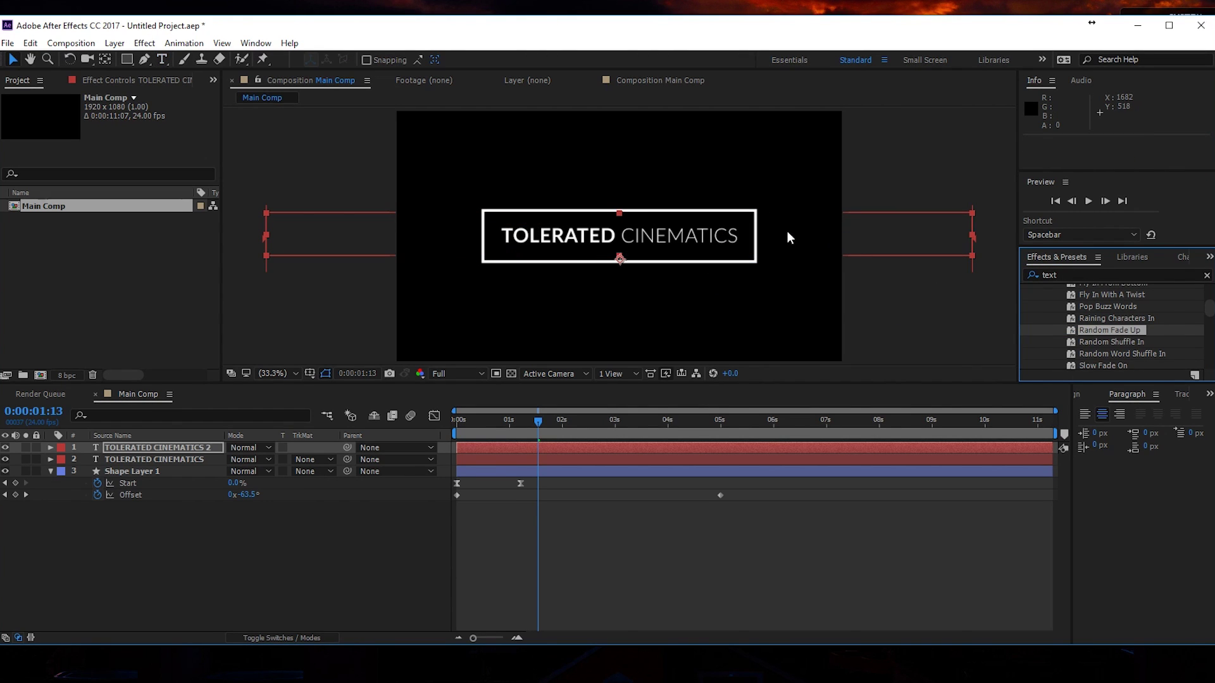
left_click_drag(510, 430, 564, 431)
left_click(576, 444)
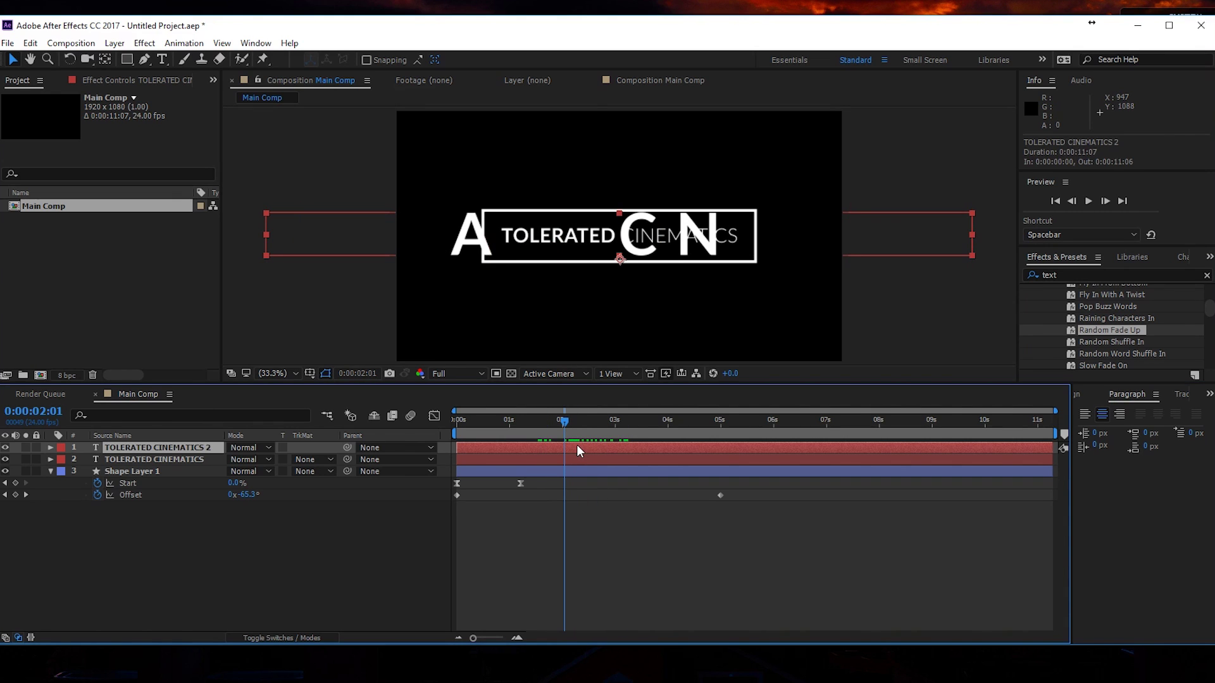
key("u")
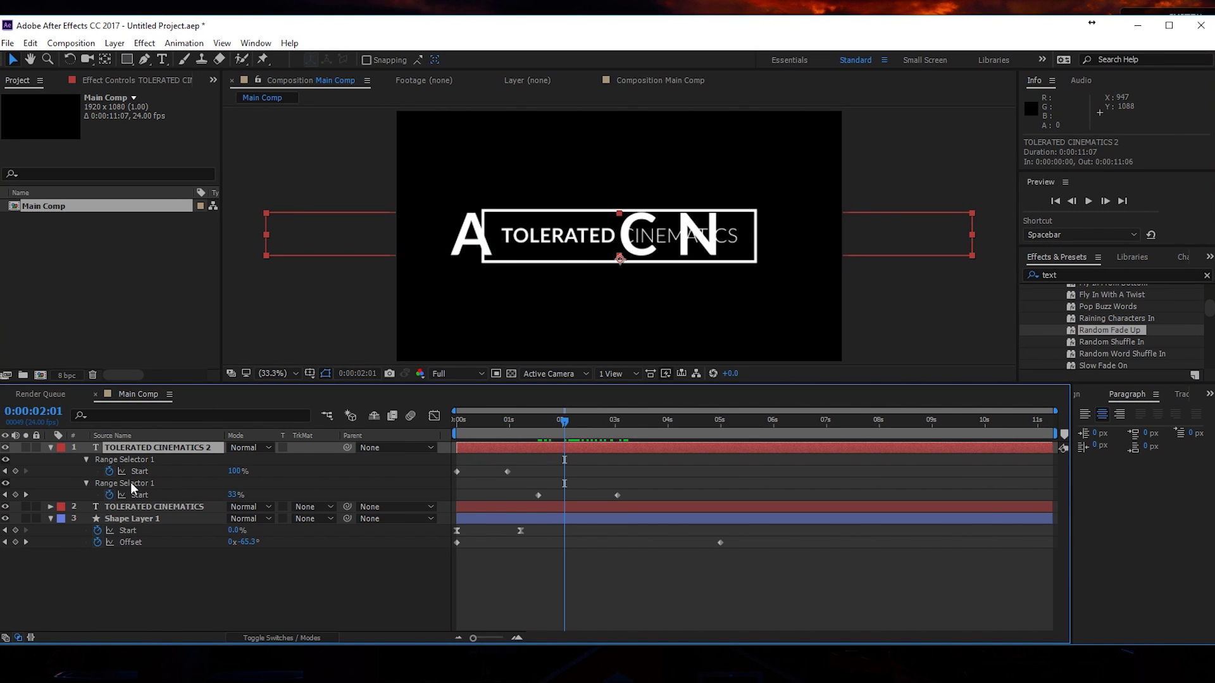
left_click(109, 471)
left_click(109, 494)
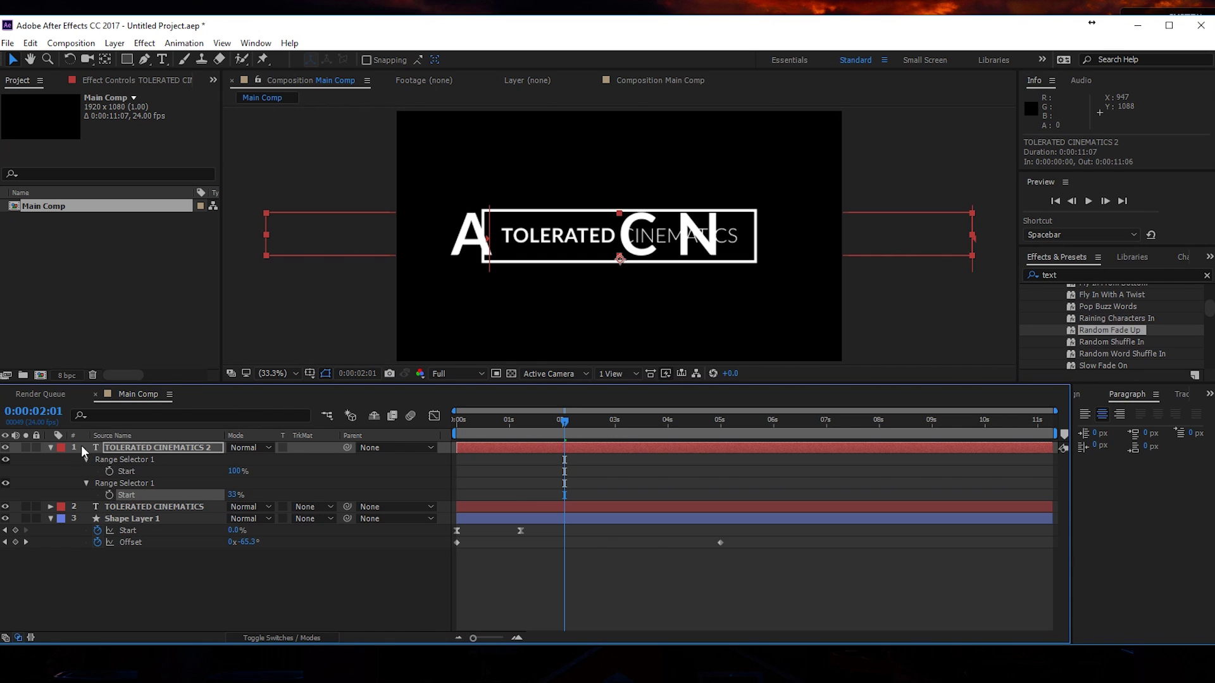
Step: Preview, then scale the copy to 314% and move it up and to the right
left_click(50, 447)
left_click_drag(556, 420, 489, 421)
key("space")
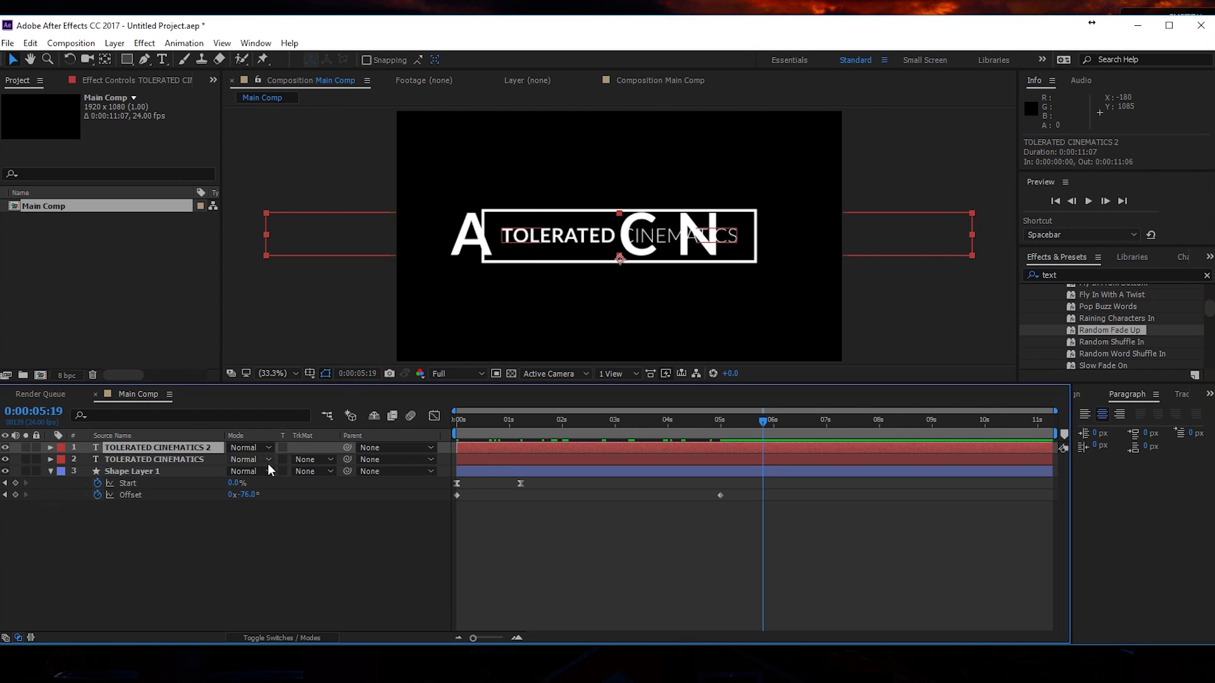
key("s")
left_click_drag(267, 463, 281, 464)
left_click_drag(483, 247, 589, 193)
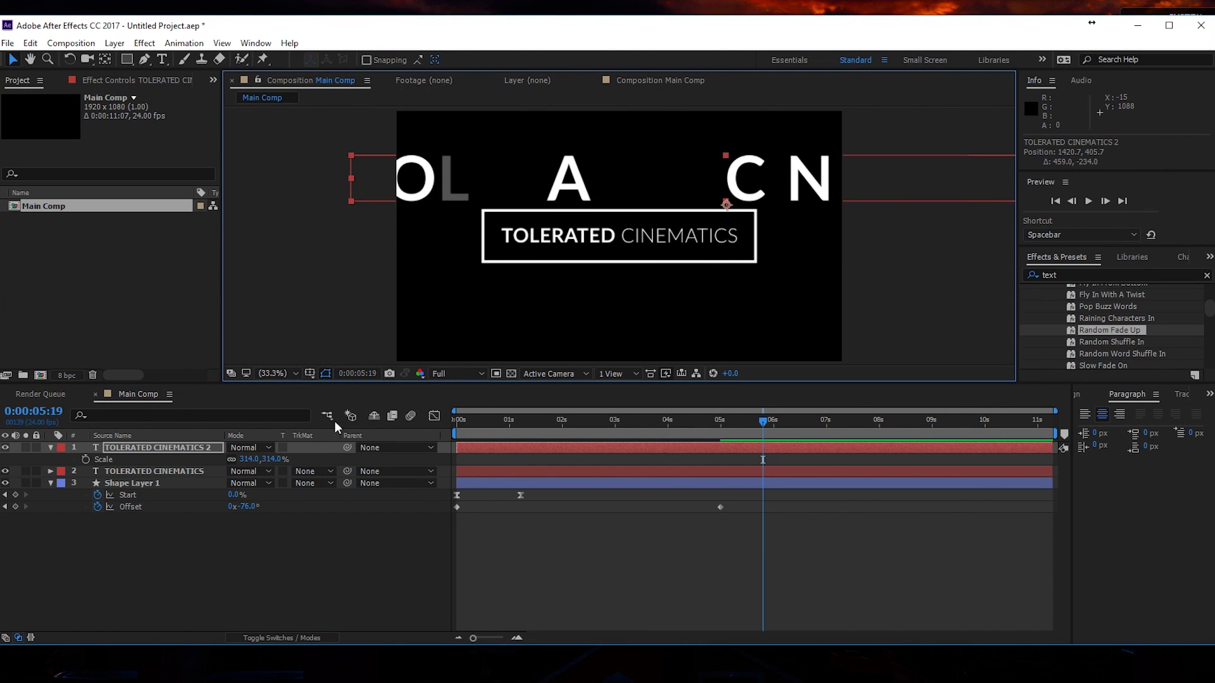
Step: Set the background letters' opacity to 10%
key("t")
left_click(235, 459)
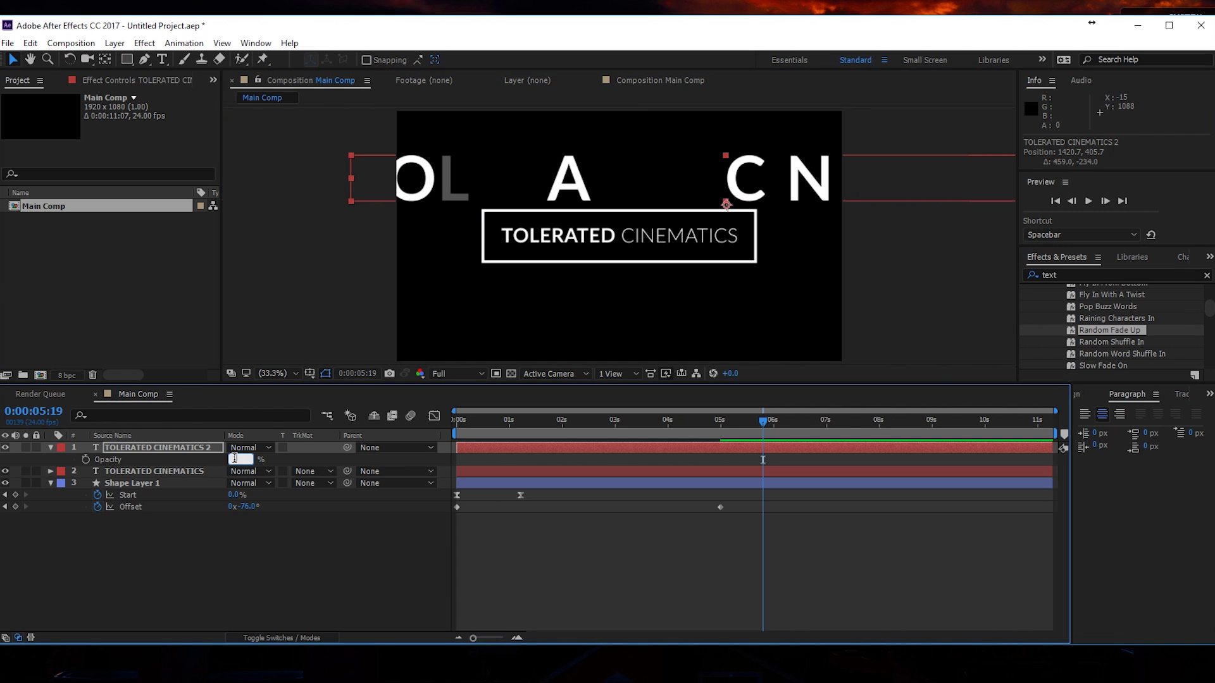
type("10")
key("Return")
Step: Add Gaussian Blur with Blurriness 50 to the background letters
left_click(144, 42)
mouse_move(109, 141)
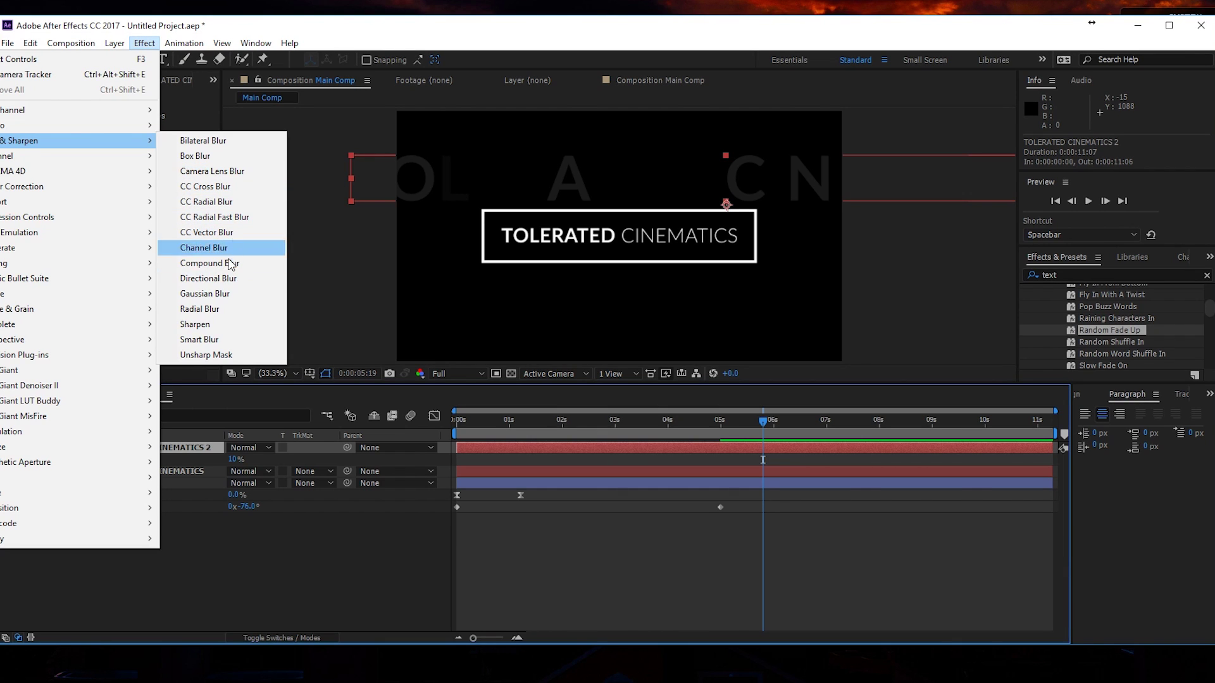
left_click(215, 294)
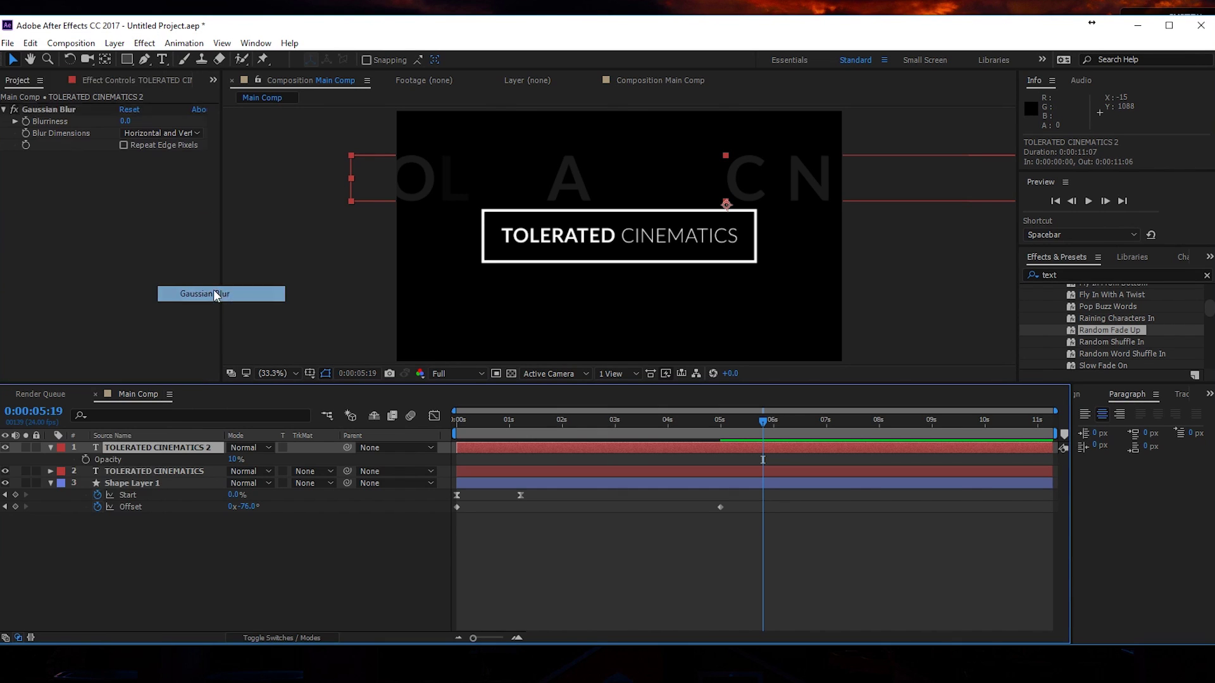
left_click(128, 121)
type("50")
key("Return")
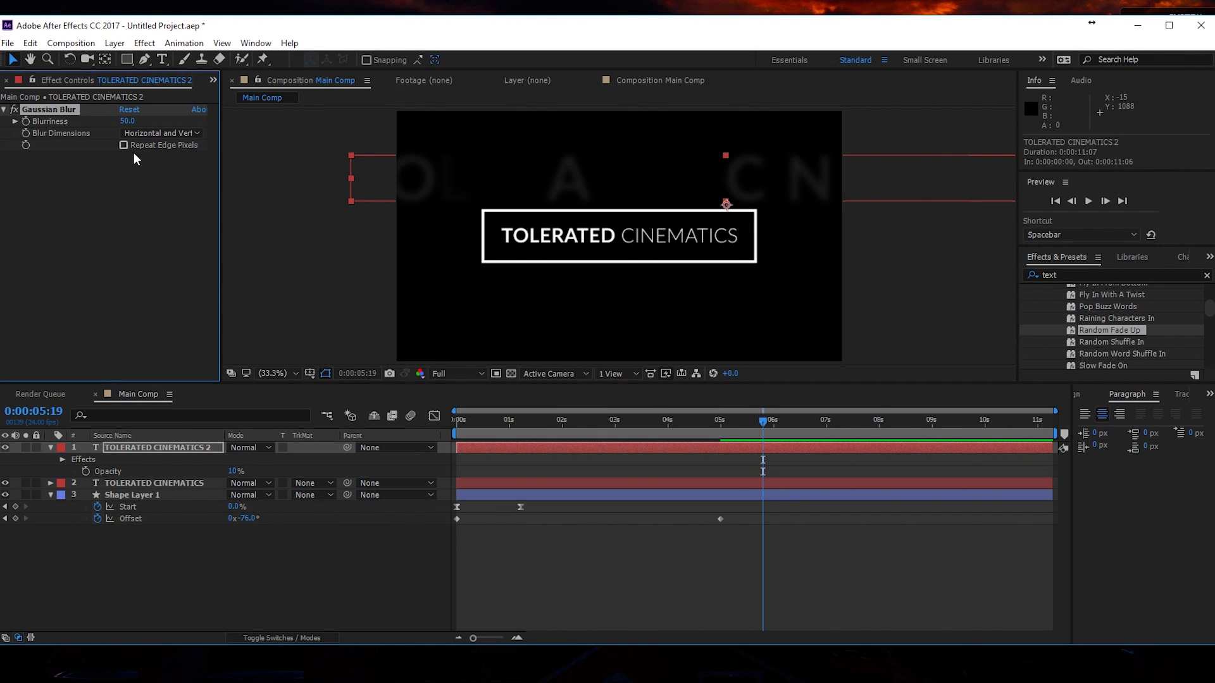
Step: Lower the background letters' opacity to 5%
left_click(132, 171)
left_click(235, 471)
type("5")
key("Return")
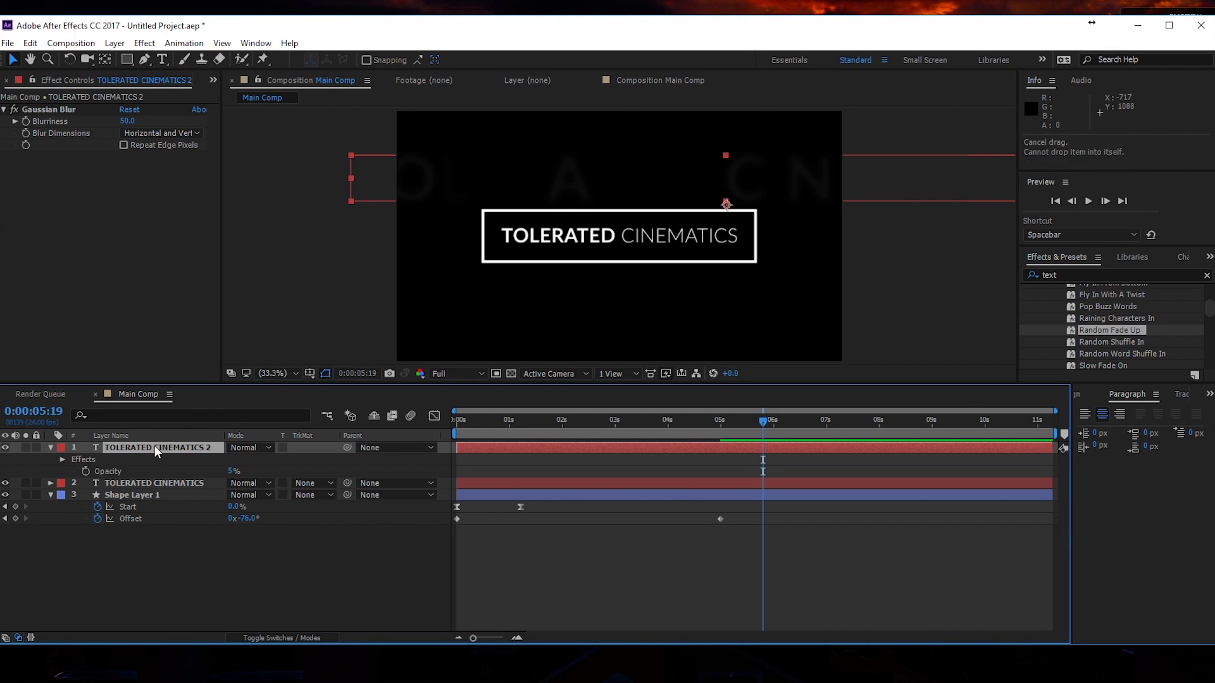
left_click(51, 447)
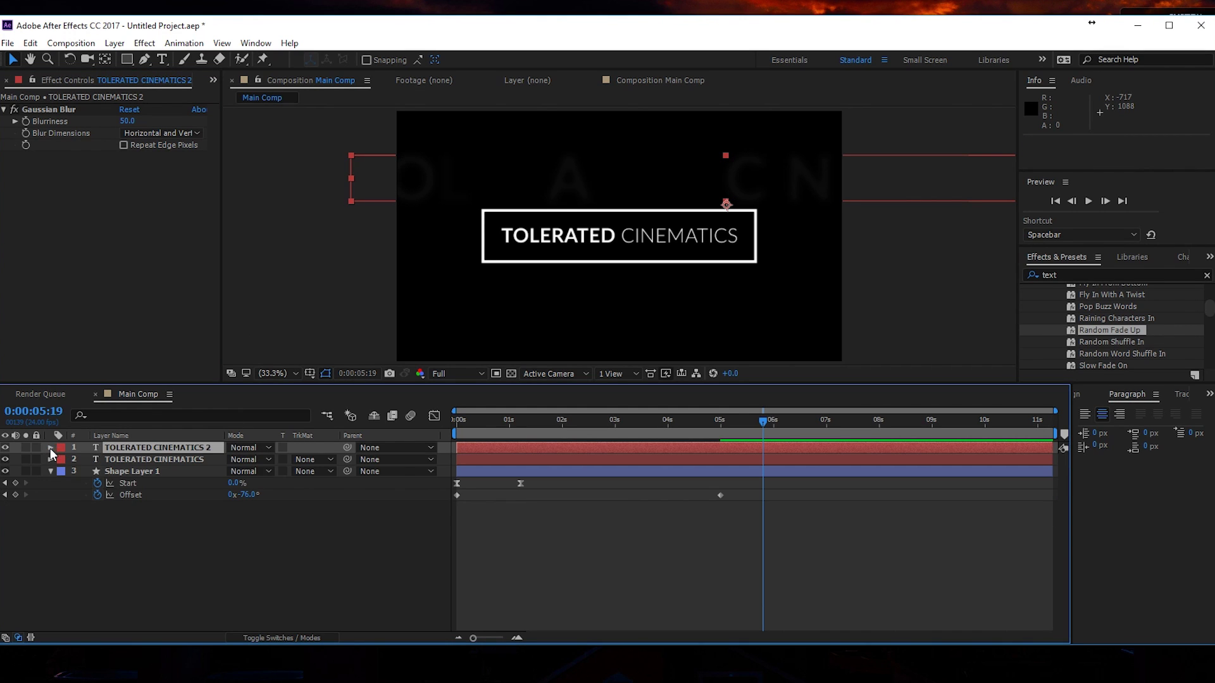
left_click(51, 448)
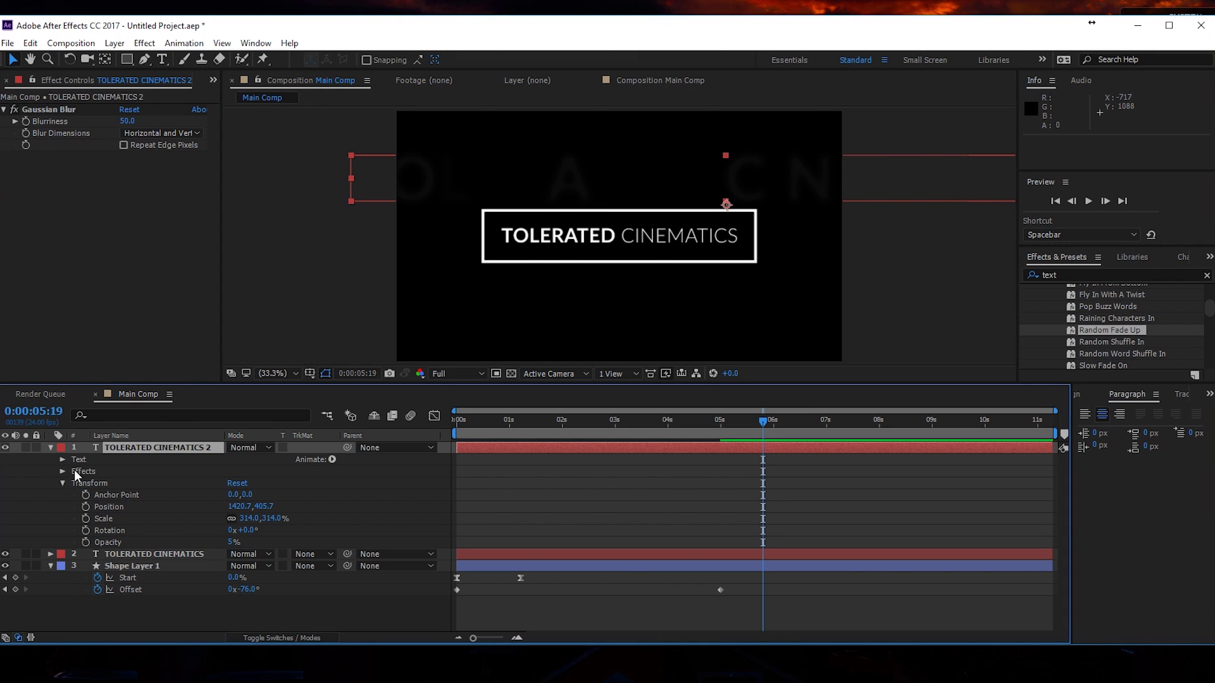
left_click_drag(1108, 330, 183, 447)
Step: Keyframe Animator 2's Range Selector Start at 10% at the beginning of the composition
key("u")
key("u")
scroll(139, 519, "down", 3)
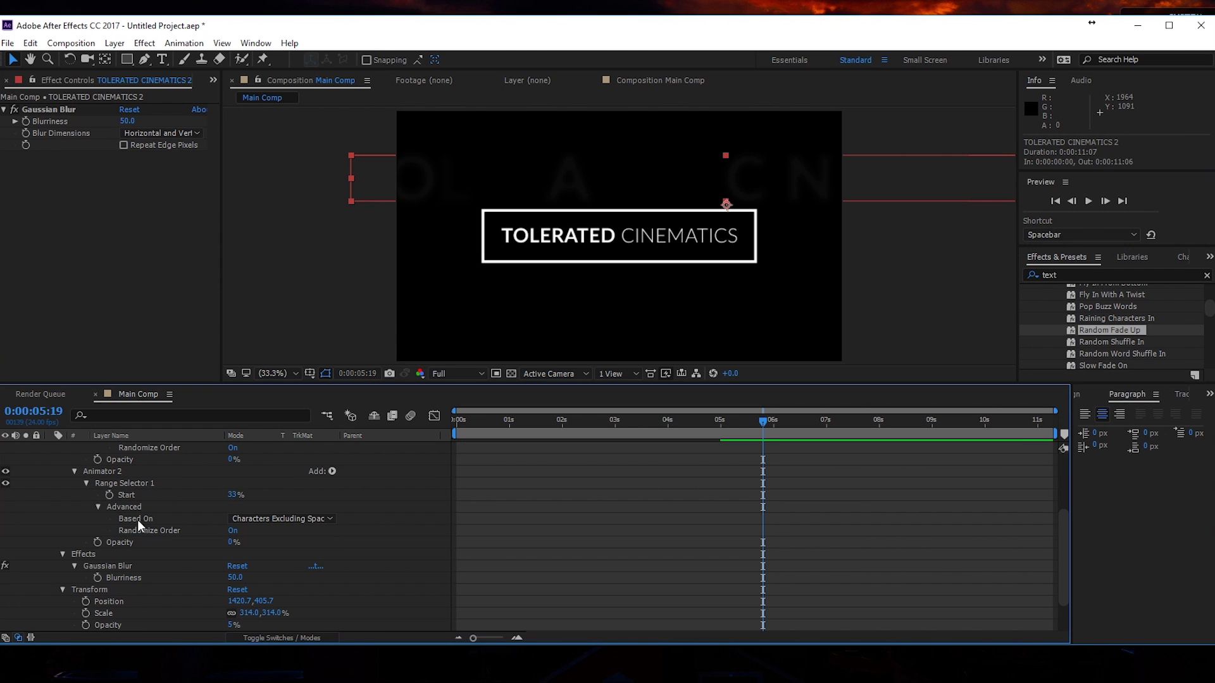
left_click(136, 488)
left_click(171, 530)
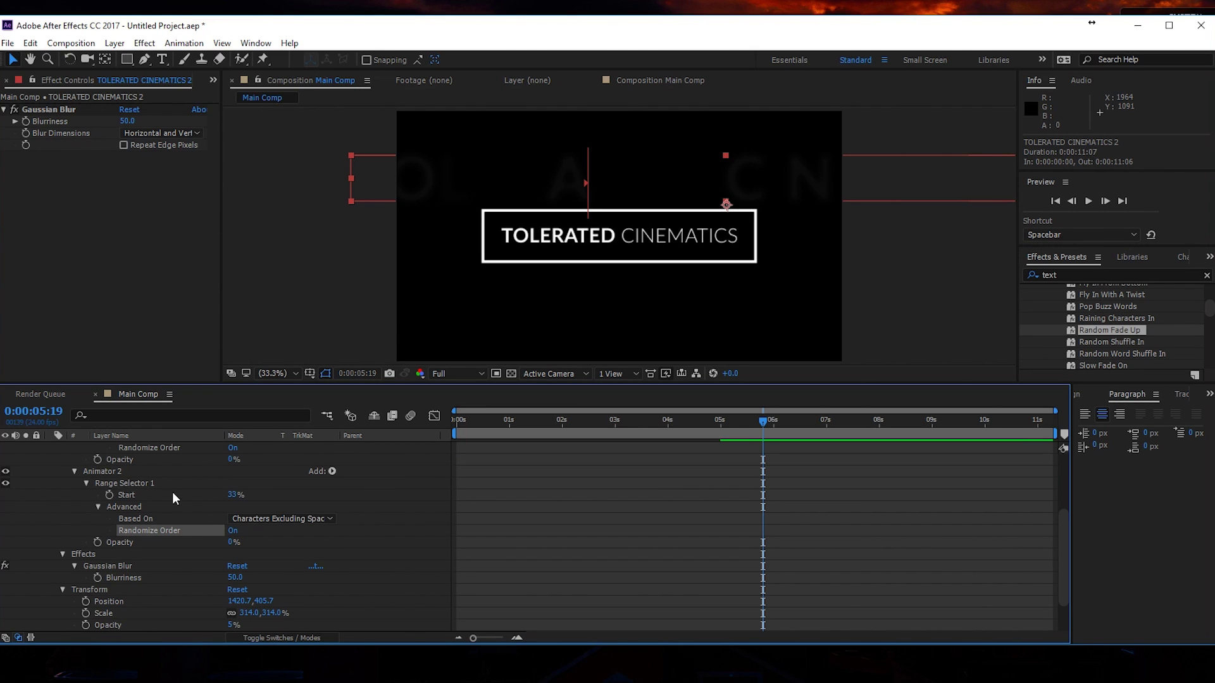
left_click(127, 483)
left_click(142, 494)
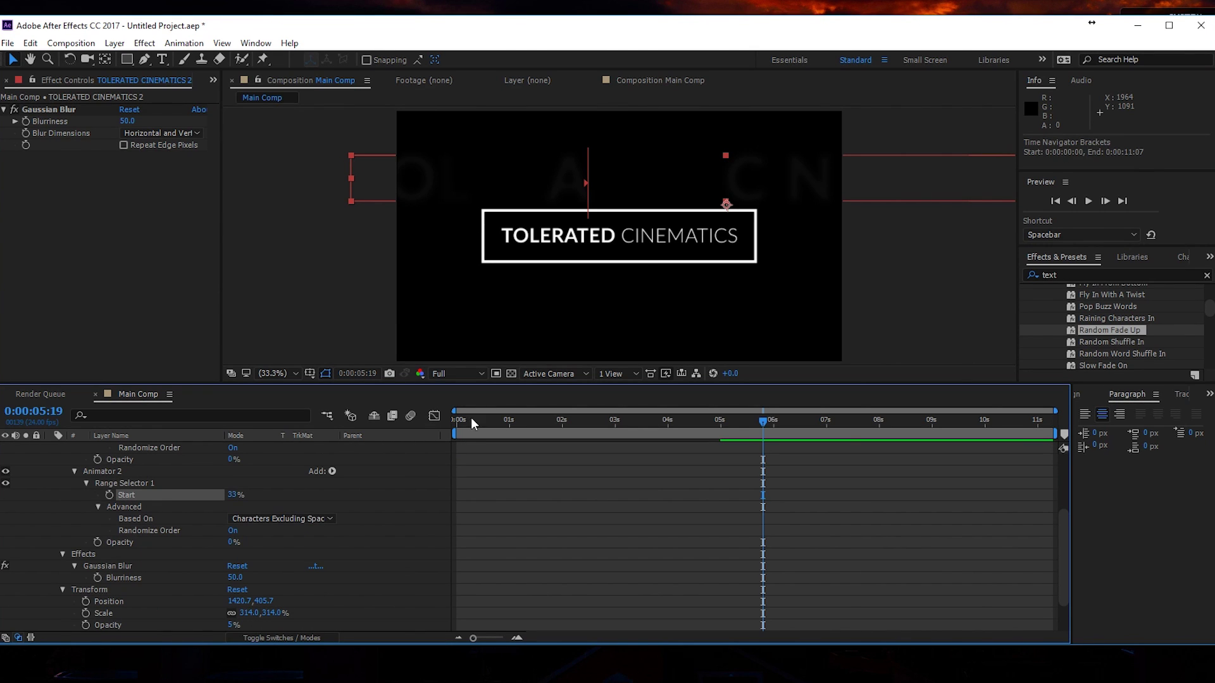
key("Home")
left_click(232, 495)
type("10")
key("Return")
left_click(107, 496)
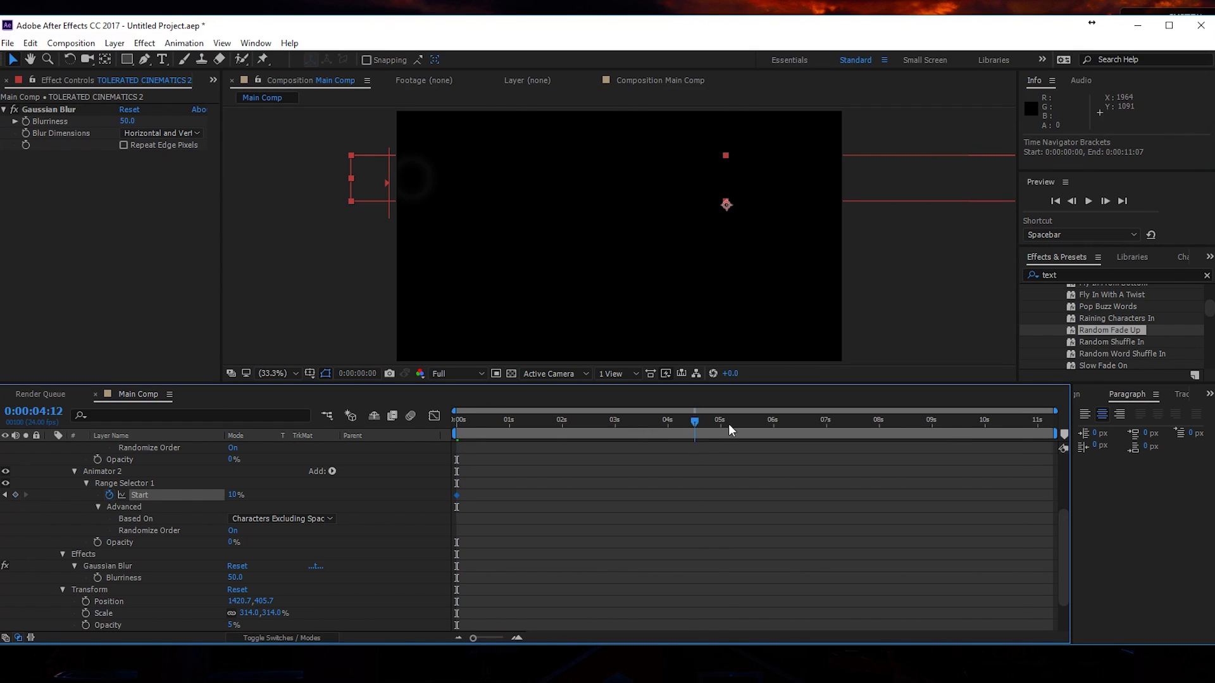
Step: Keyframe Start at 30% at the composition's end and preview the flickering letters
key("End")
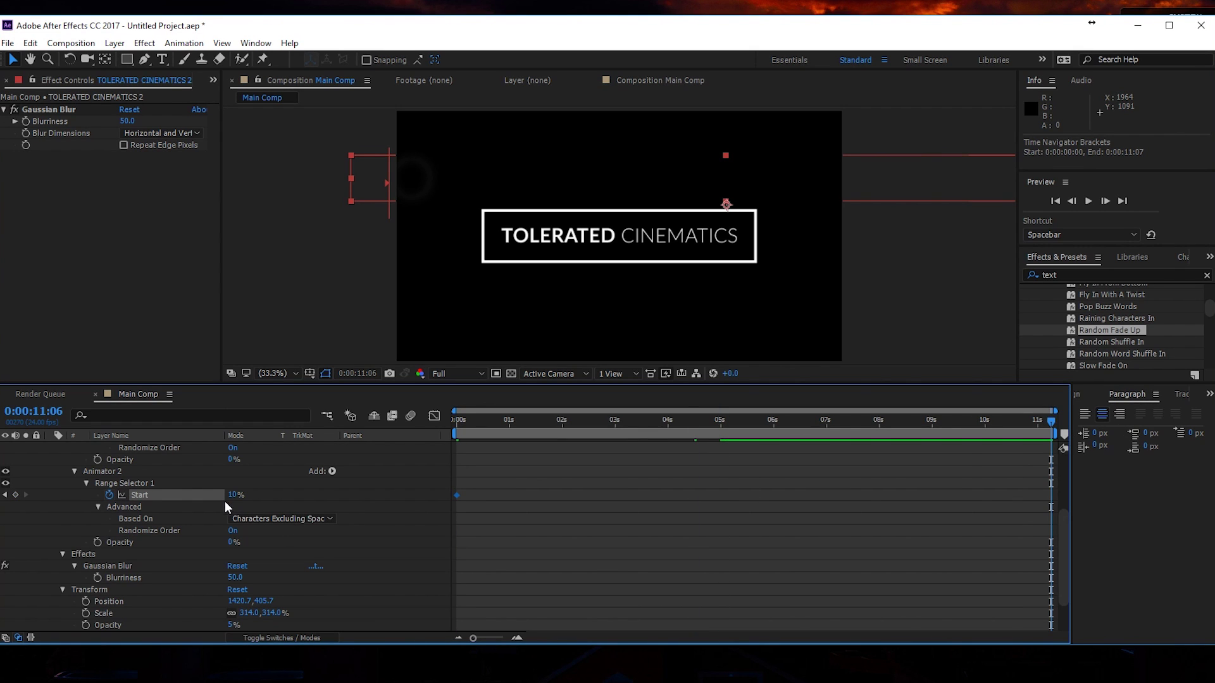
left_click(232, 495)
type("30")
key("Return")
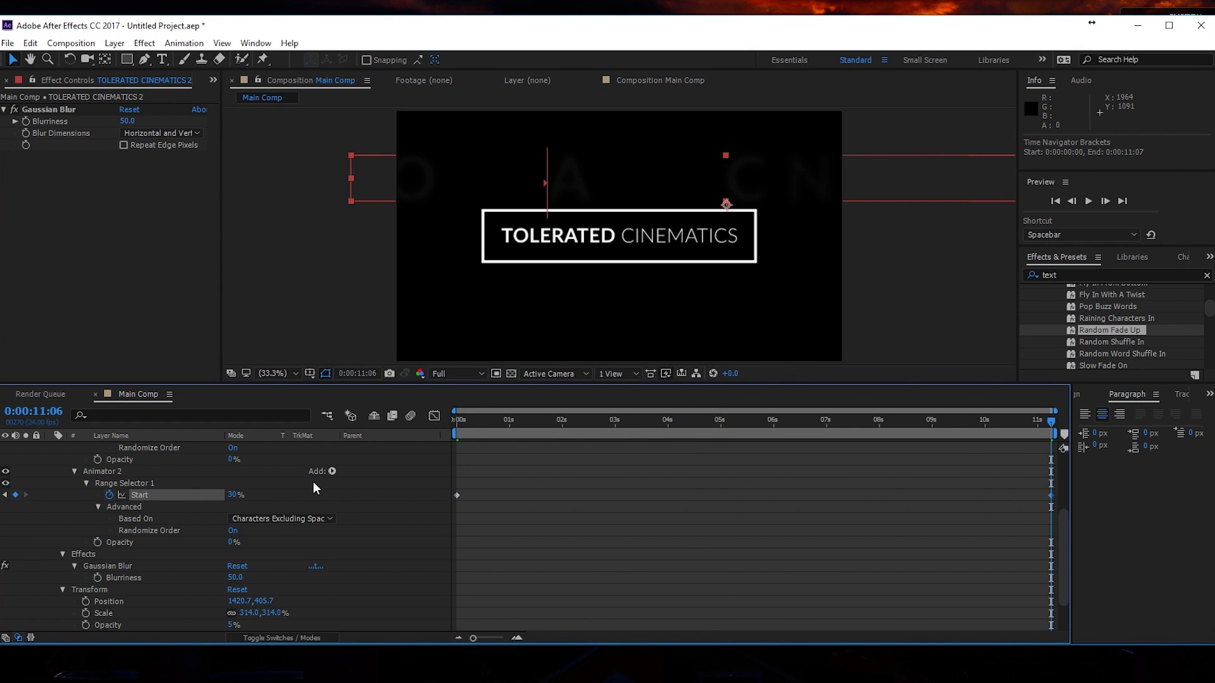
key("space")
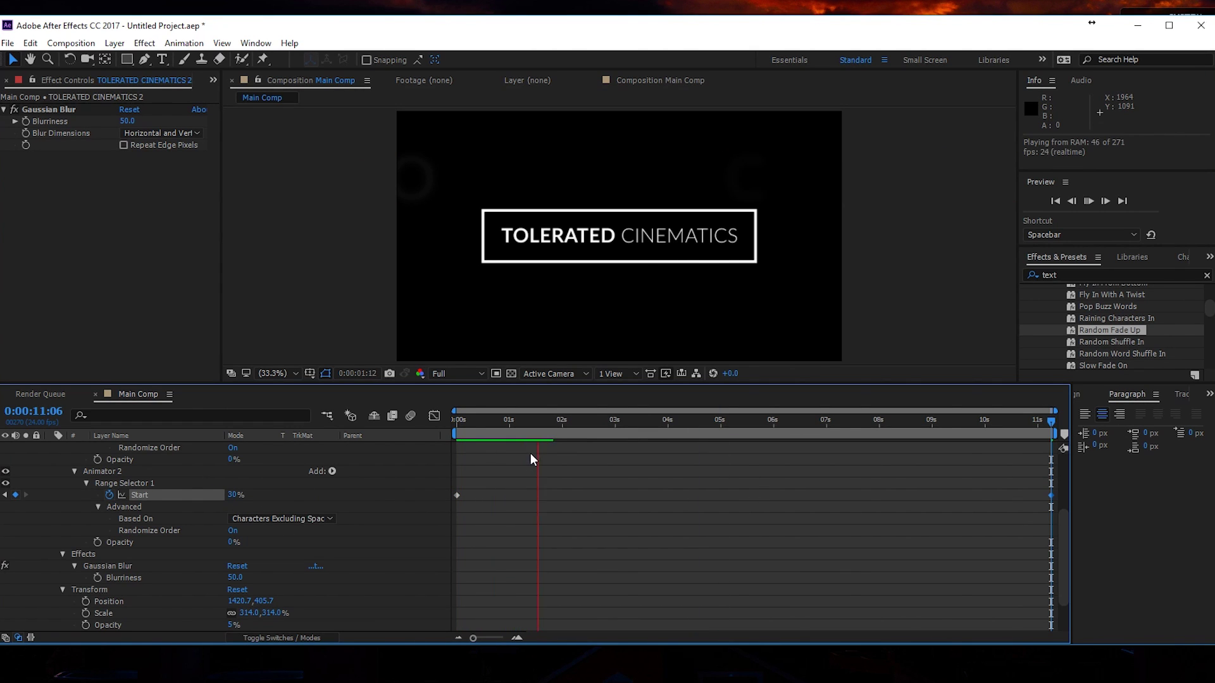
left_click(608, 421)
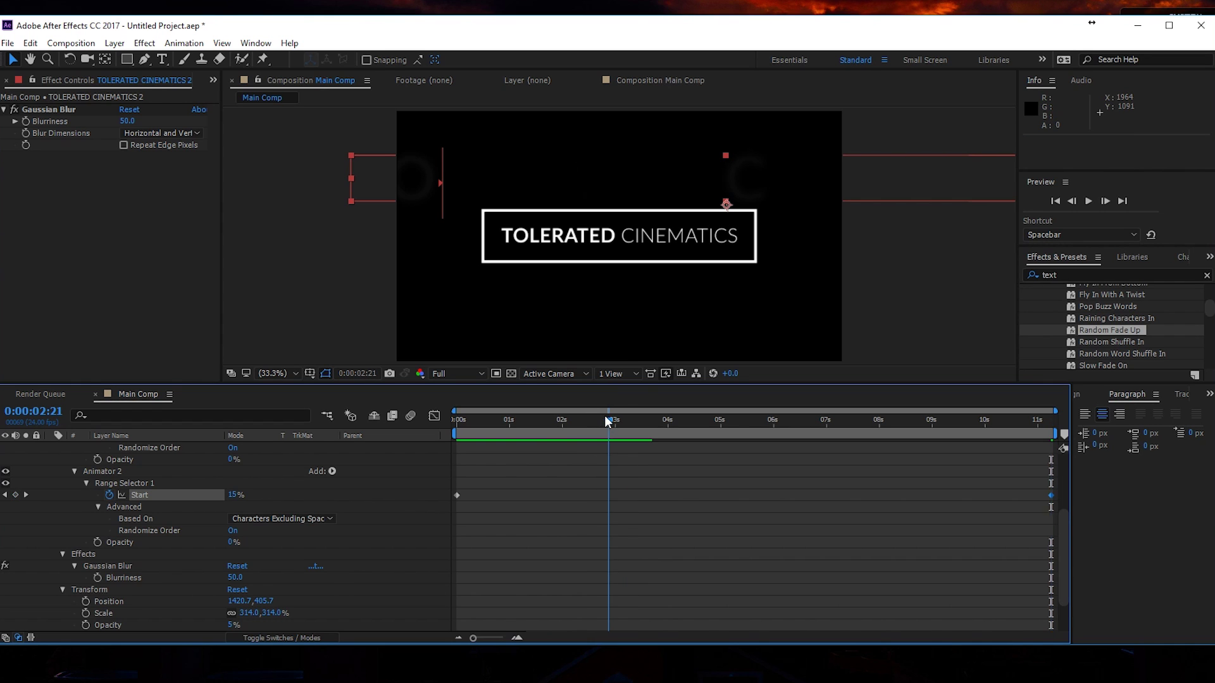
scroll(123, 495, "up", 3)
Step: Duplicate the background letters as TOLERATED CINEMATICS 3 and move the copy down to the lower frame
left_click(51, 449)
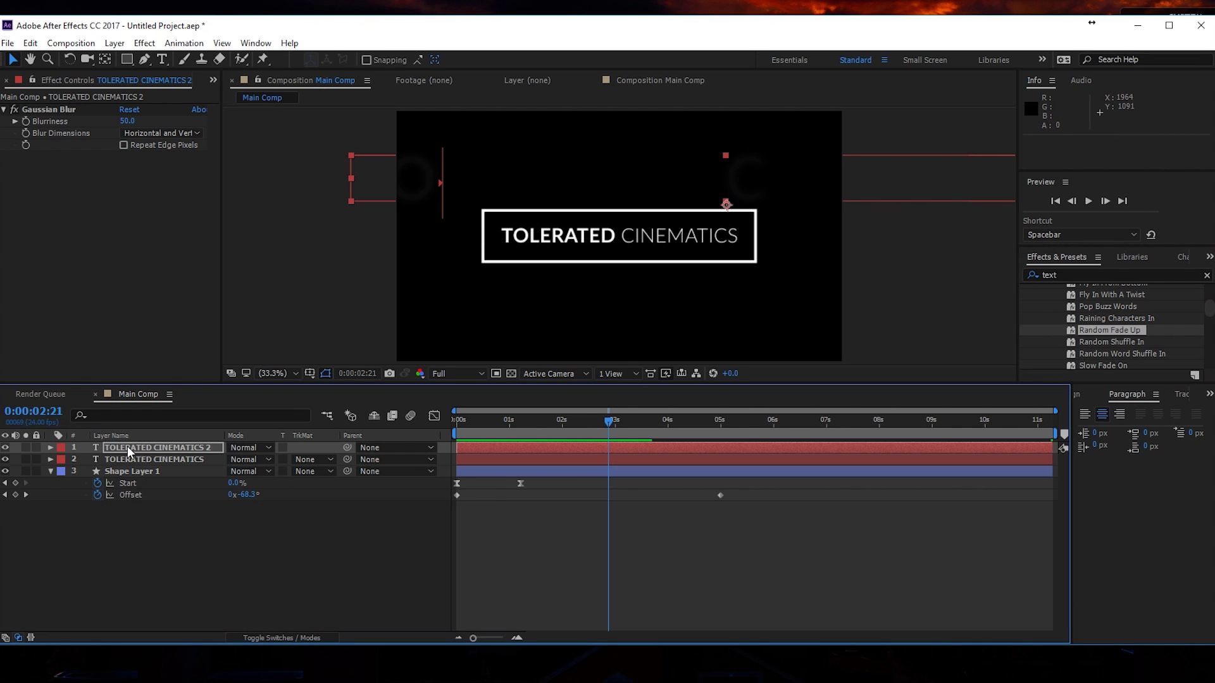
left_click(123, 447)
key("ctrl+d")
left_click(623, 192)
left_click_drag(623, 192, 611, 325)
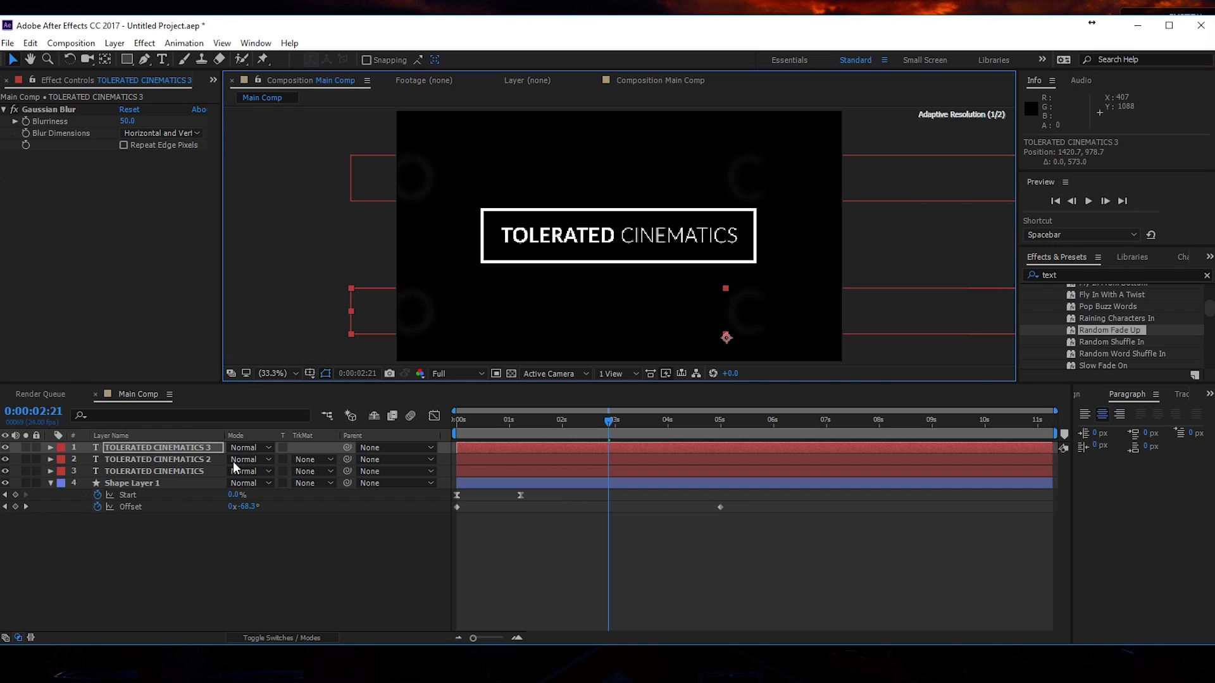
Step: Expand the copy's effects, Text properties, and Animators 1 and 2
left_click(50, 448)
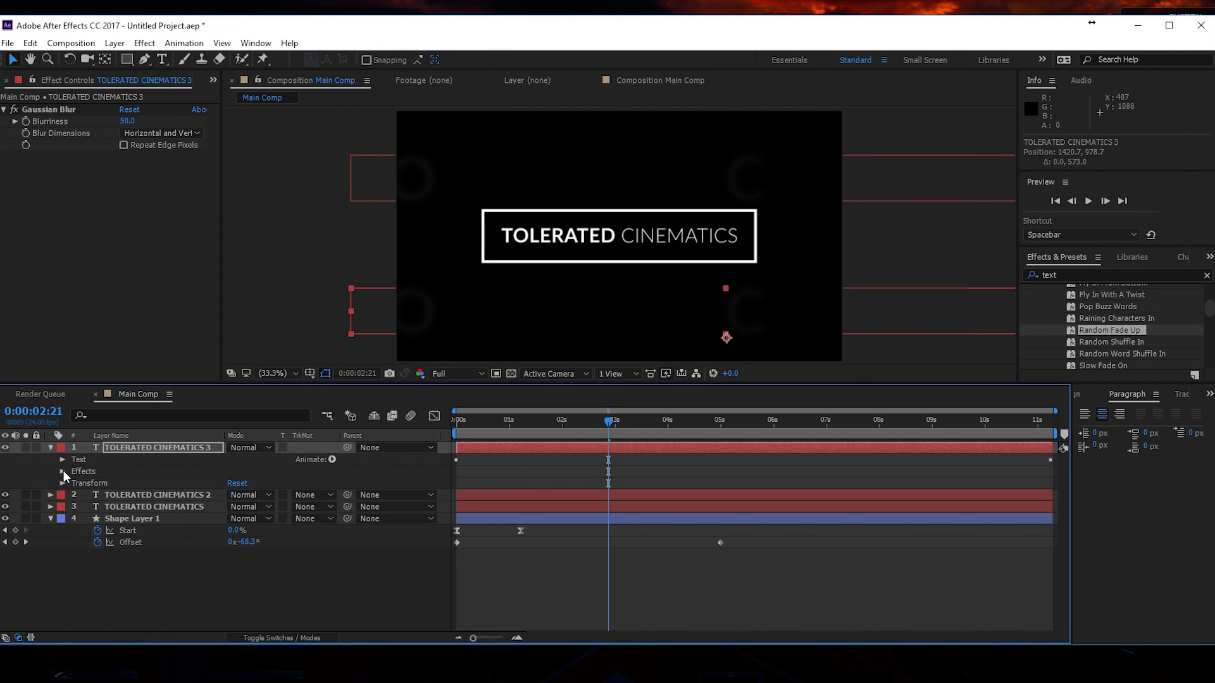
left_click(63, 472)
left_click(61, 459)
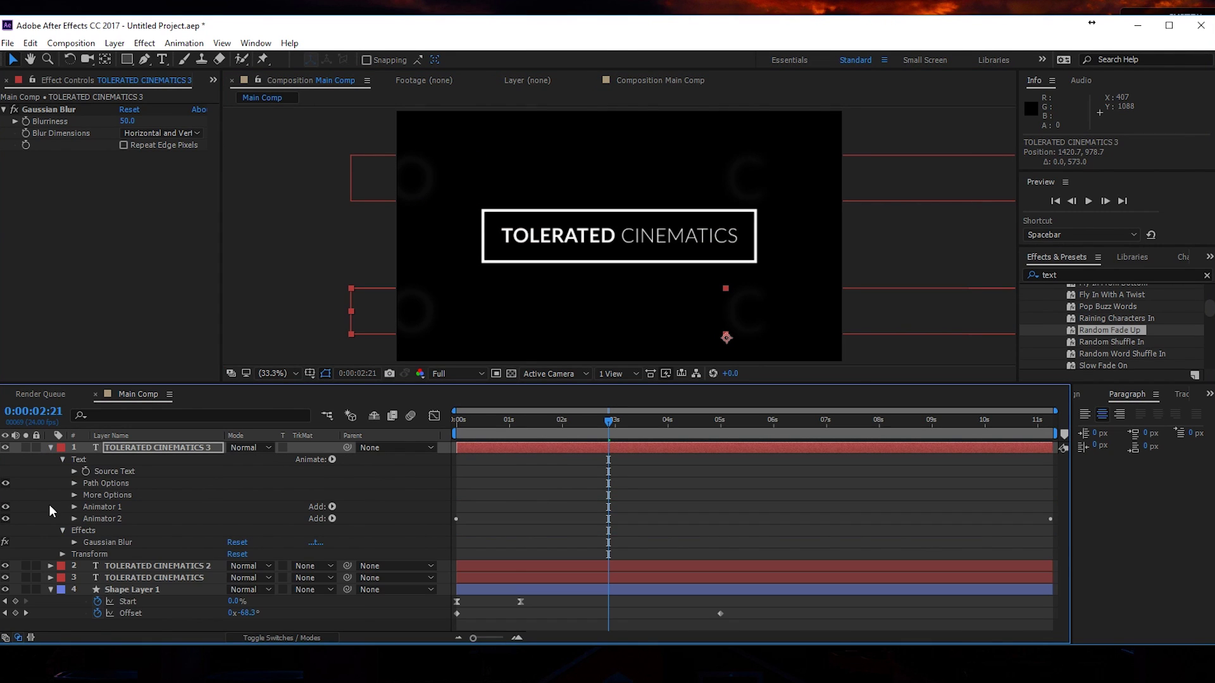
left_click(74, 507)
scroll(63, 506, "down", 1)
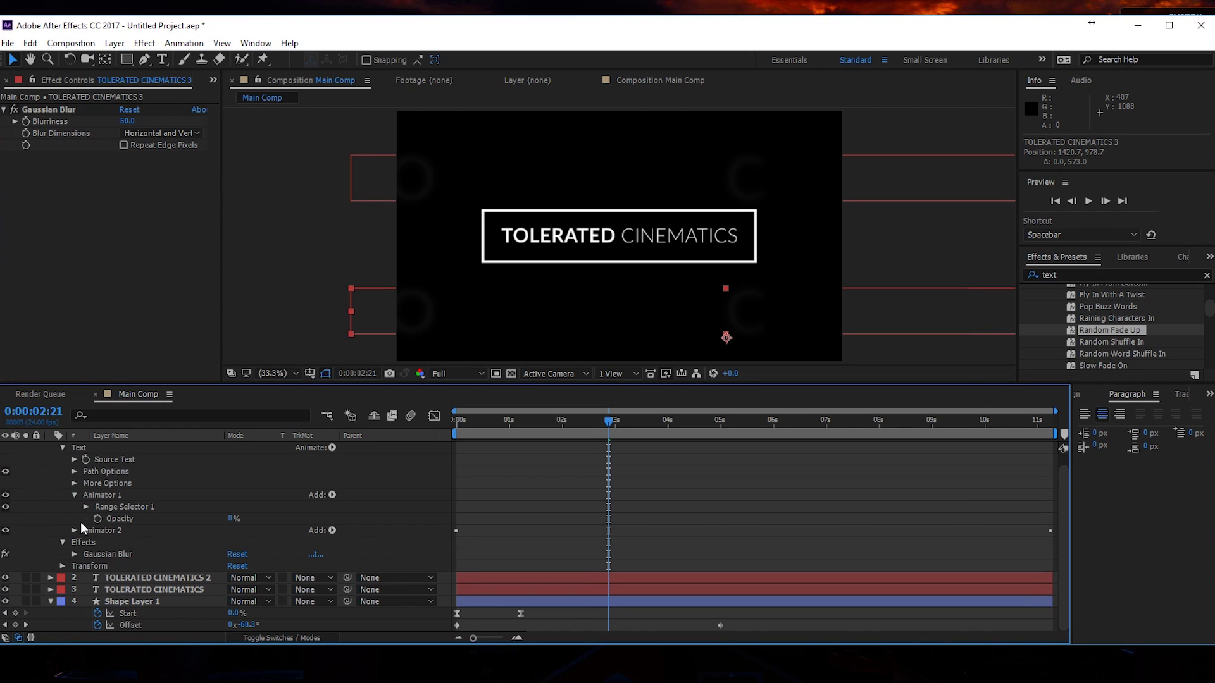
left_click(74, 530)
Step: Test-delete Animator 2 and Animator 1's Range Selector 1, undoing both deletions
left_click(101, 532)
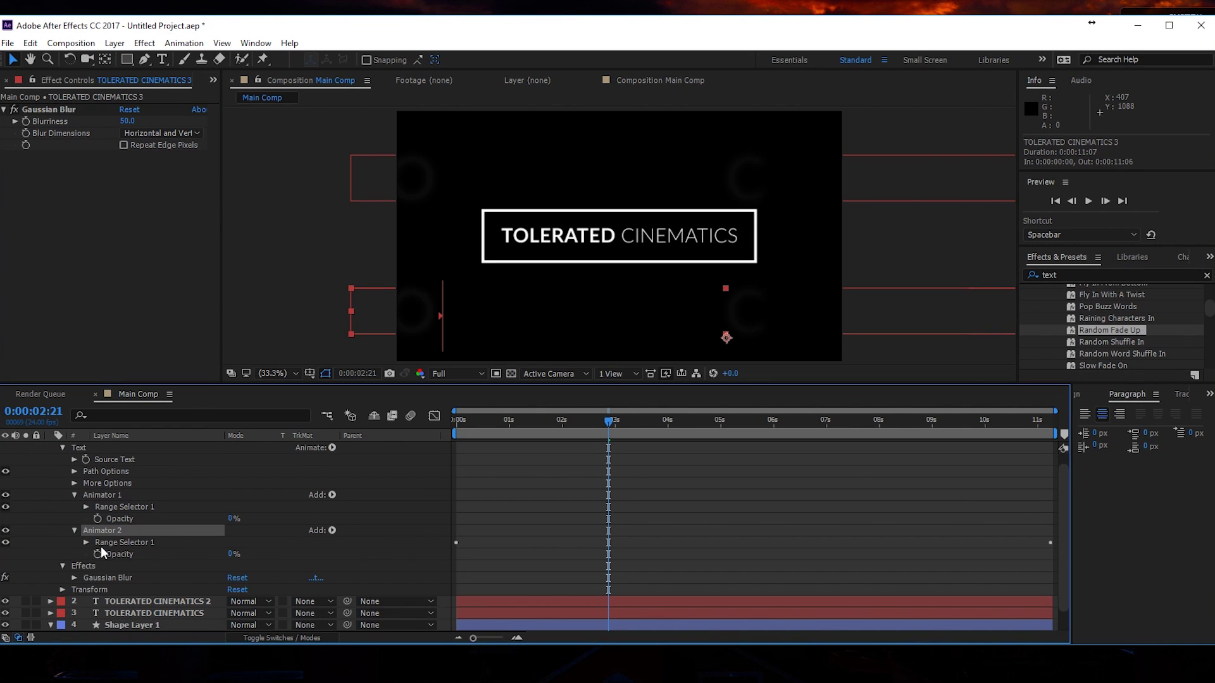
key("Delete")
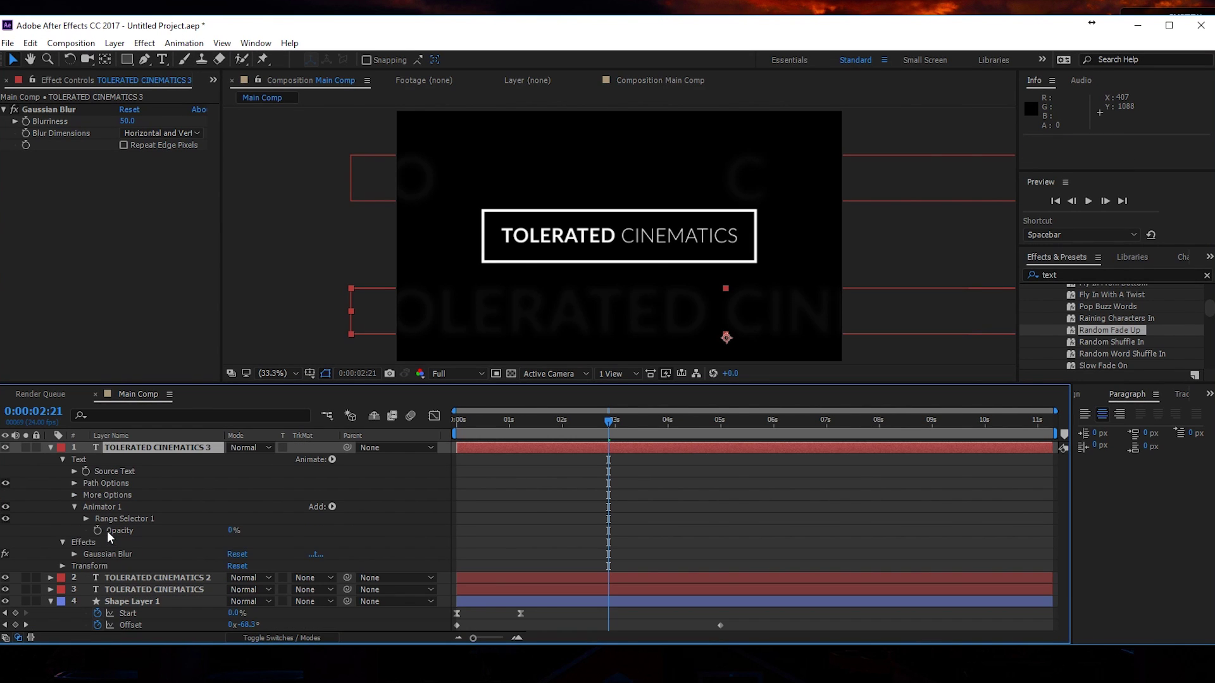
key("ctrl+z")
left_click(115, 517)
key("Delete")
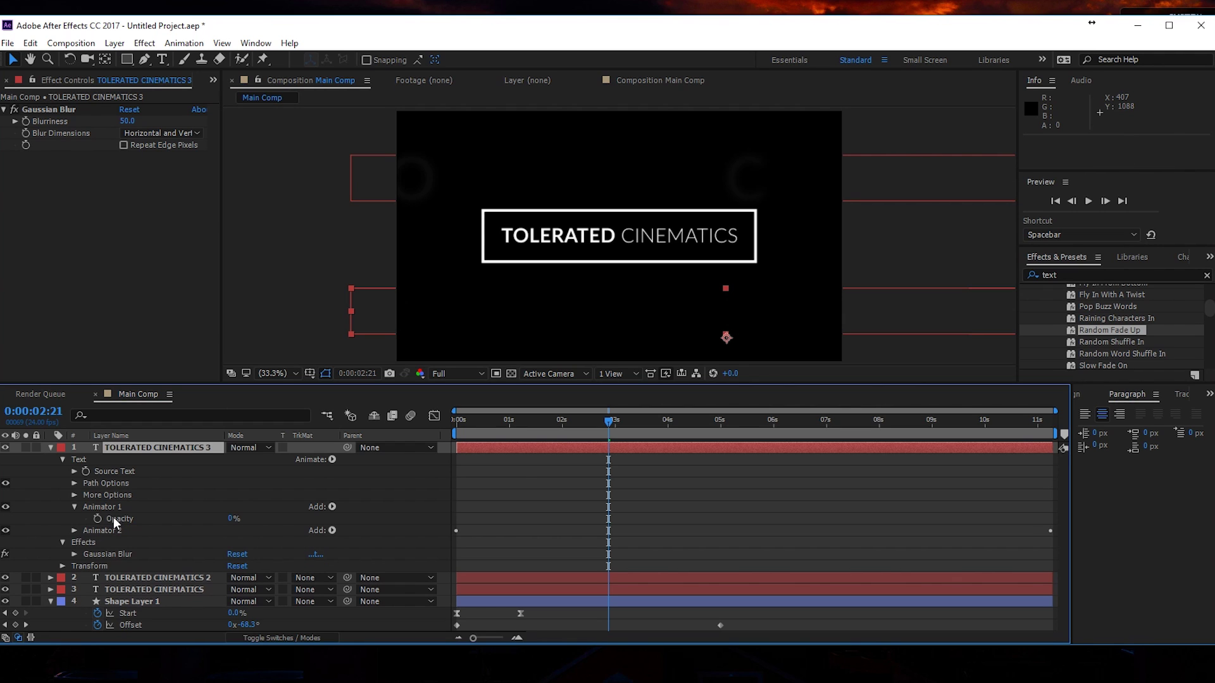
key("ctrl+z")
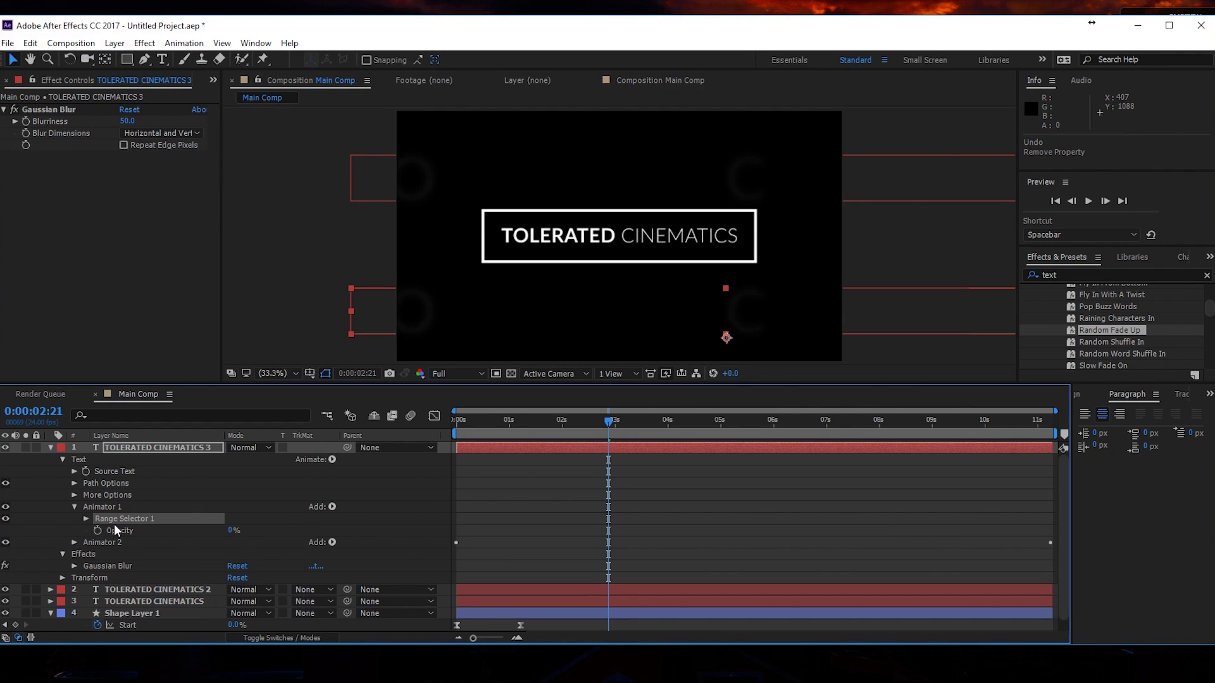
Step: Open Animator 2's Range Selector 1 to show its Start, End and Offset
left_click(74, 542)
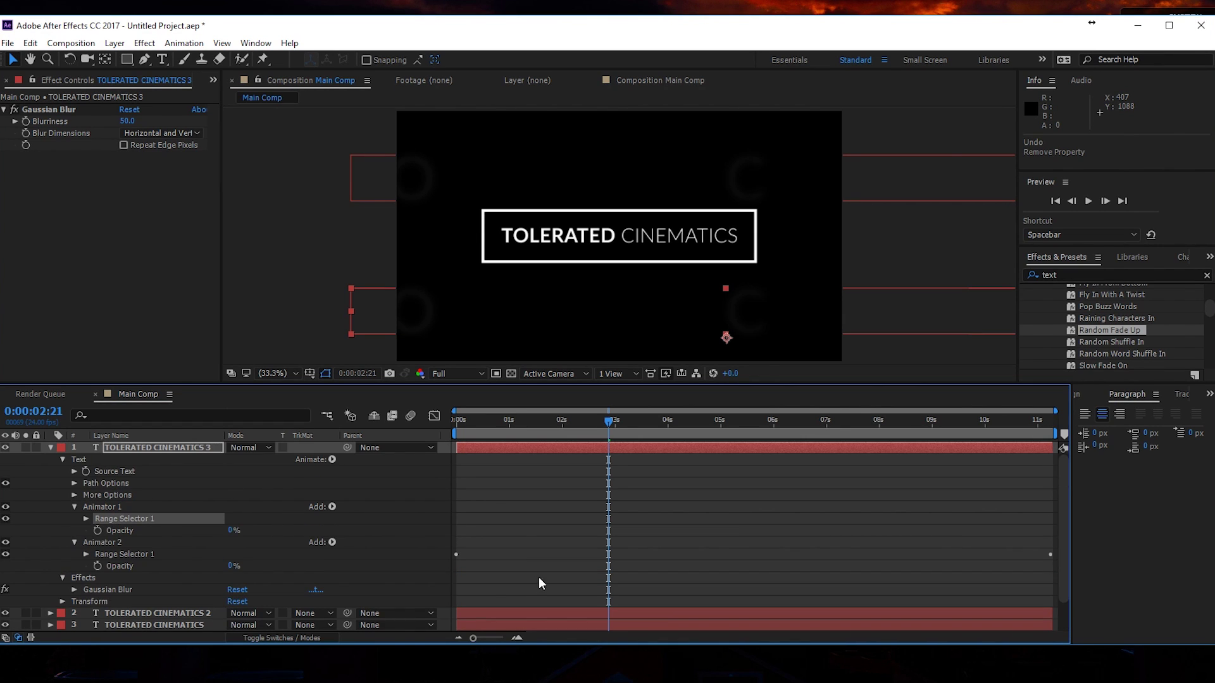
left_click(157, 555)
left_click(136, 567)
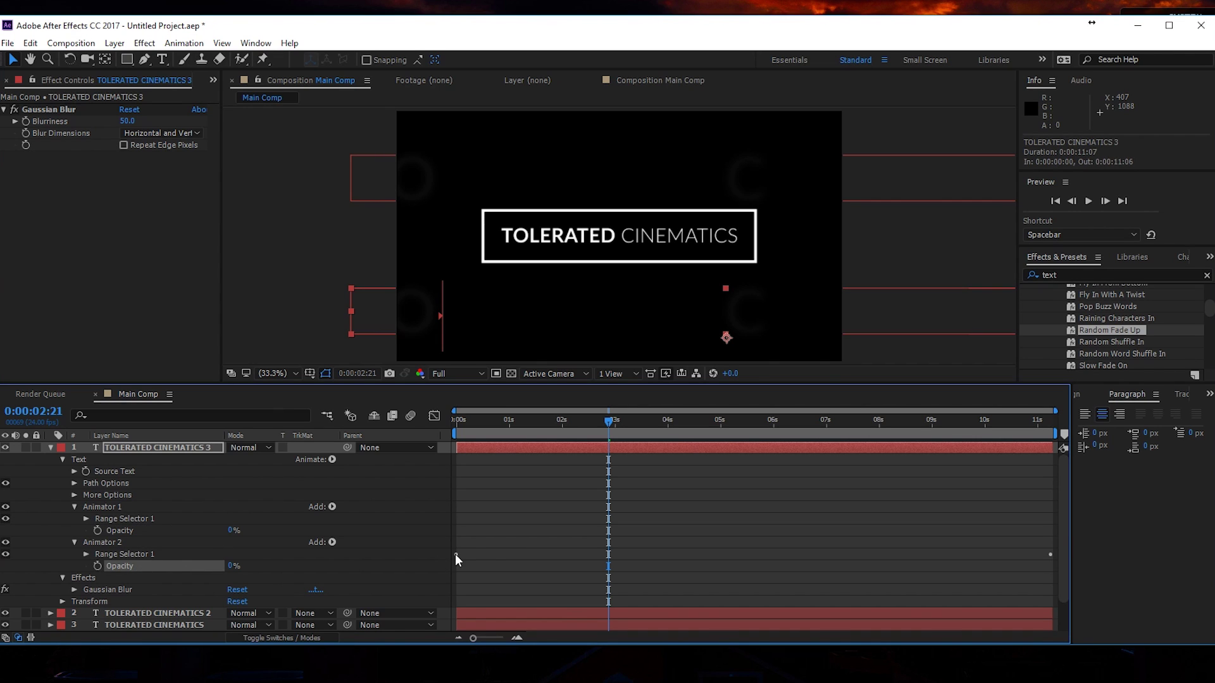
left_click(122, 557)
left_click(86, 554)
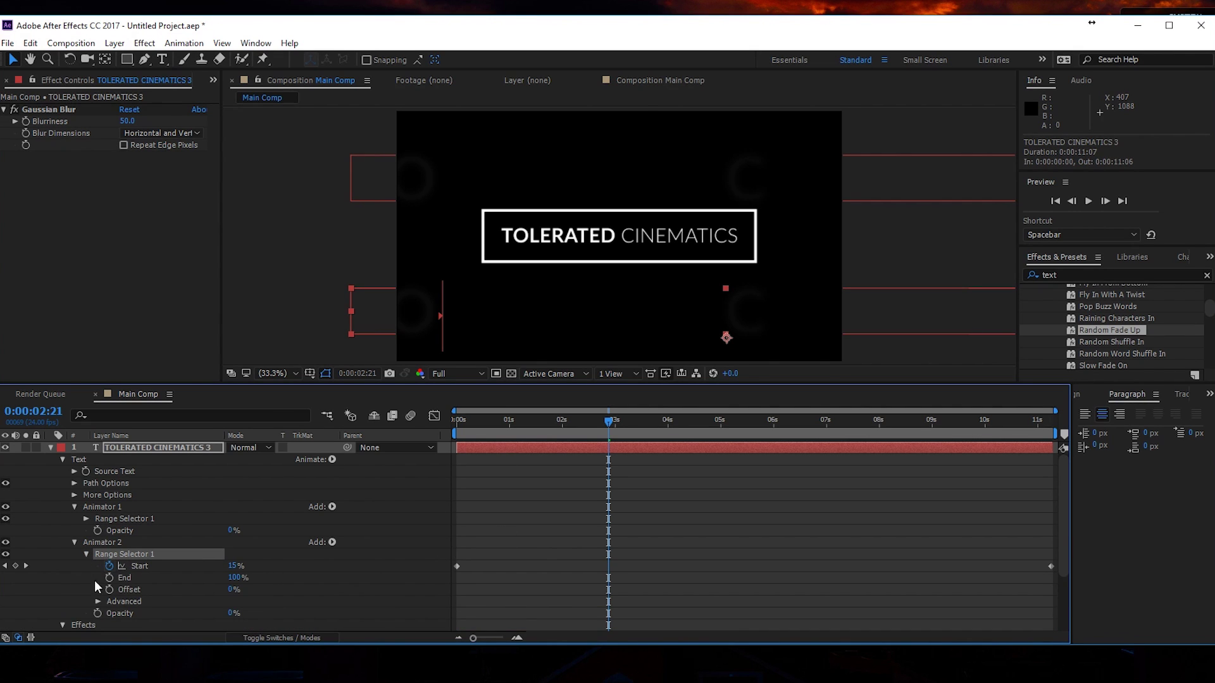
Step: Shift the range Offset to -35% and scrub through time to watch the flicker
left_click_drag(231, 590, 220, 606)
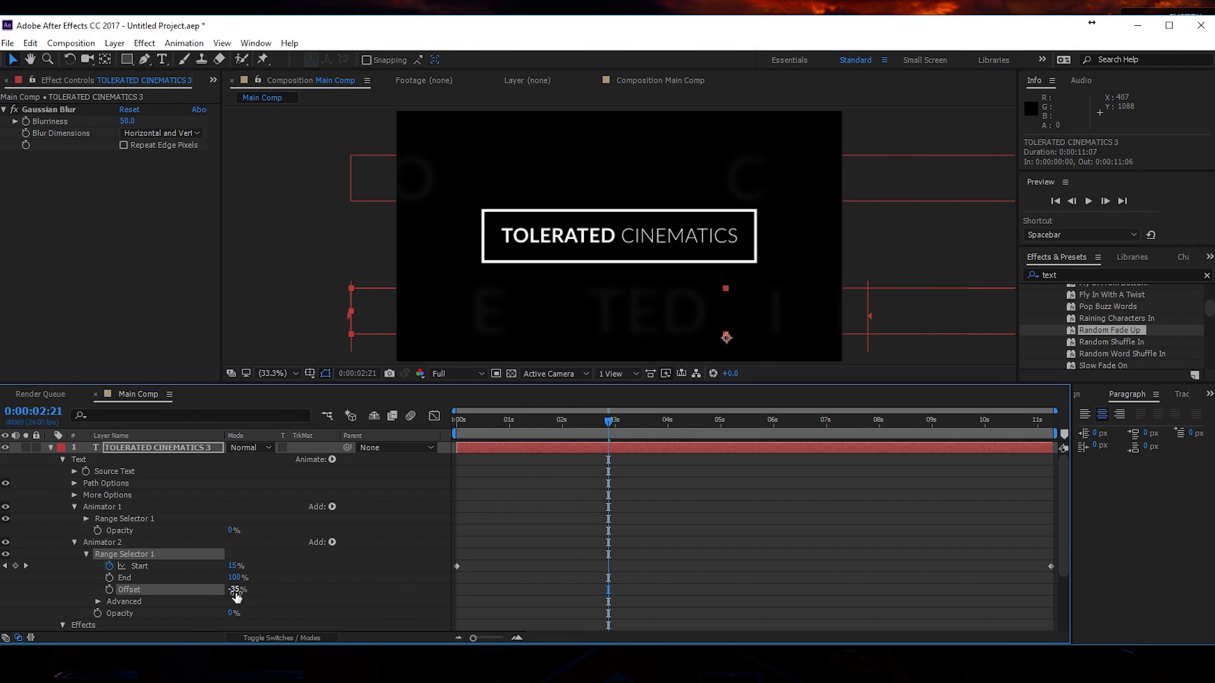
left_click(547, 430)
left_click_drag(519, 435, 986, 506)
left_click_drag(232, 590, 216, 589)
key("ctrl+z")
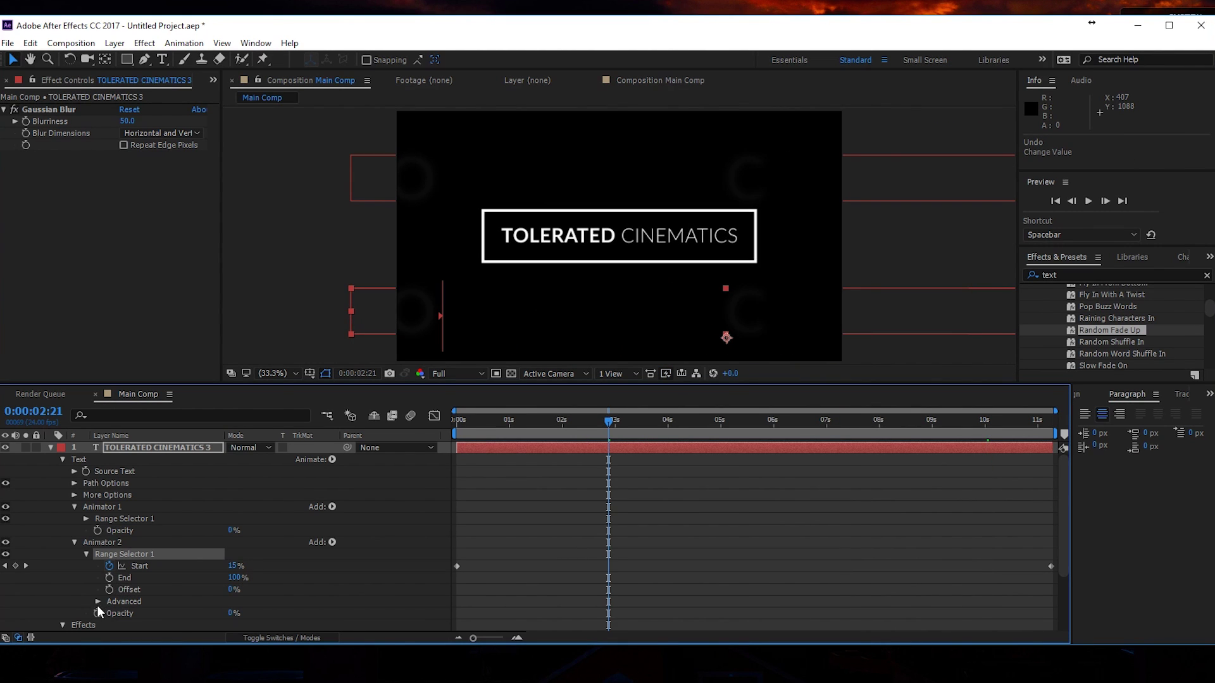
Step: Set the range selector's Advanced Random Seed to 1
left_click(98, 602)
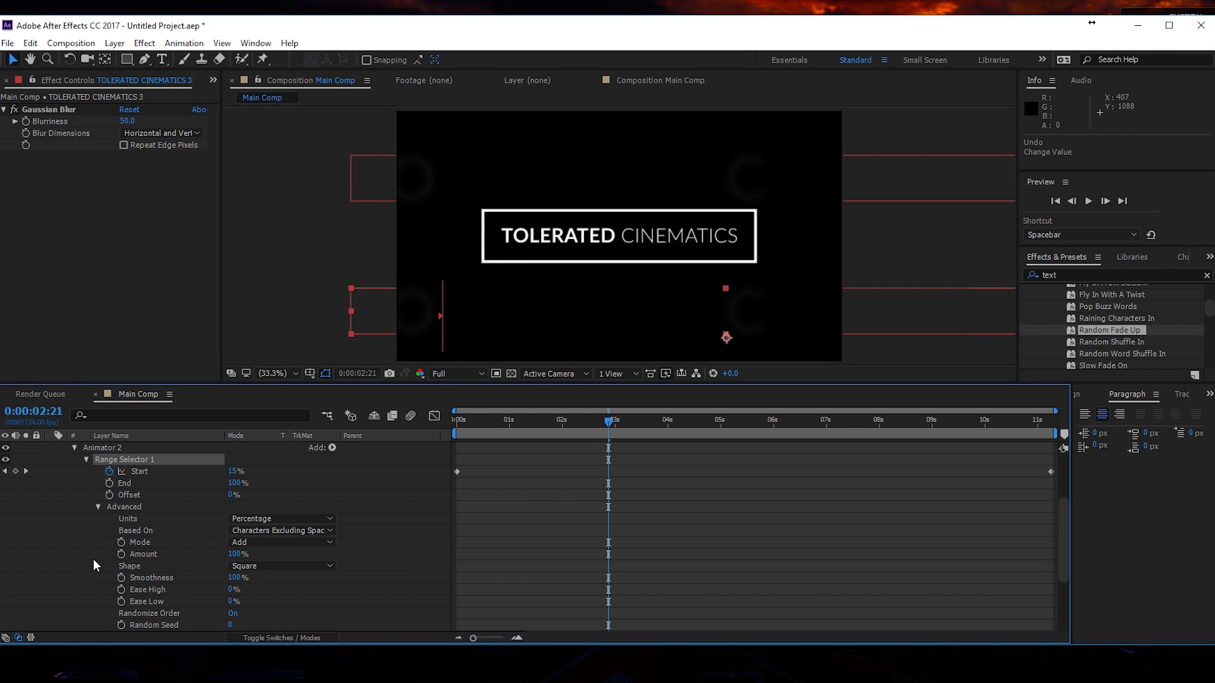
scroll(103, 555, "down", 1)
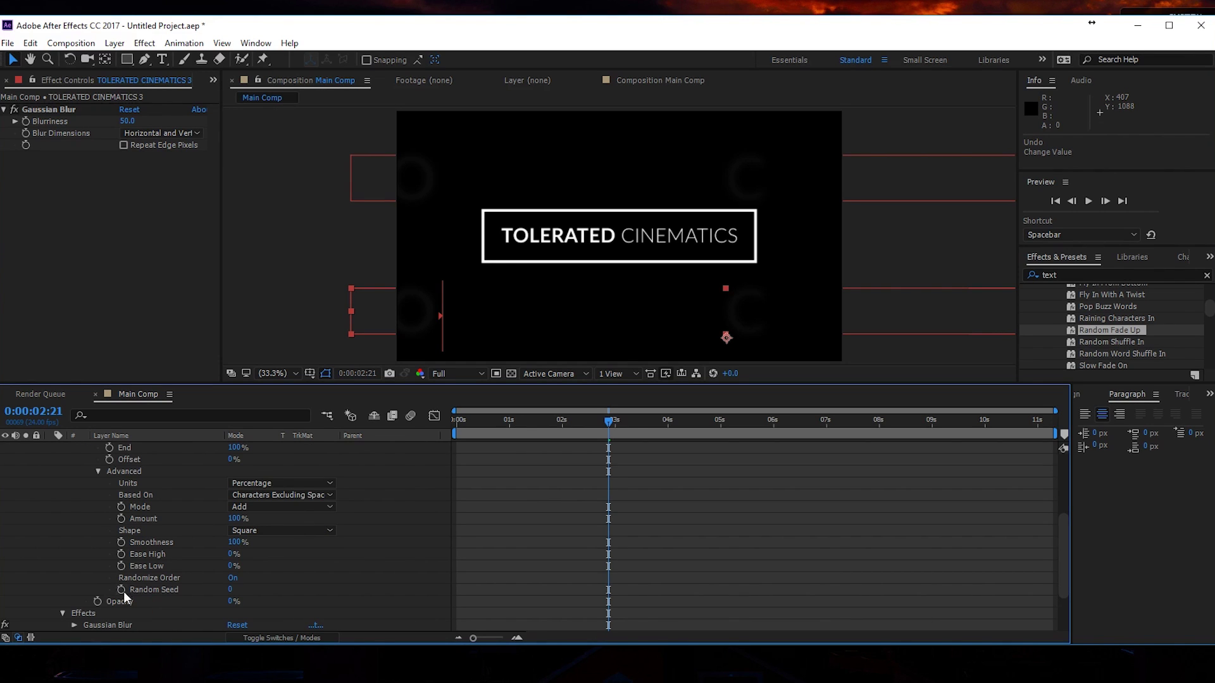
left_click(229, 591)
key("Up")
key("Up")
key("Down")
left_click(490, 535)
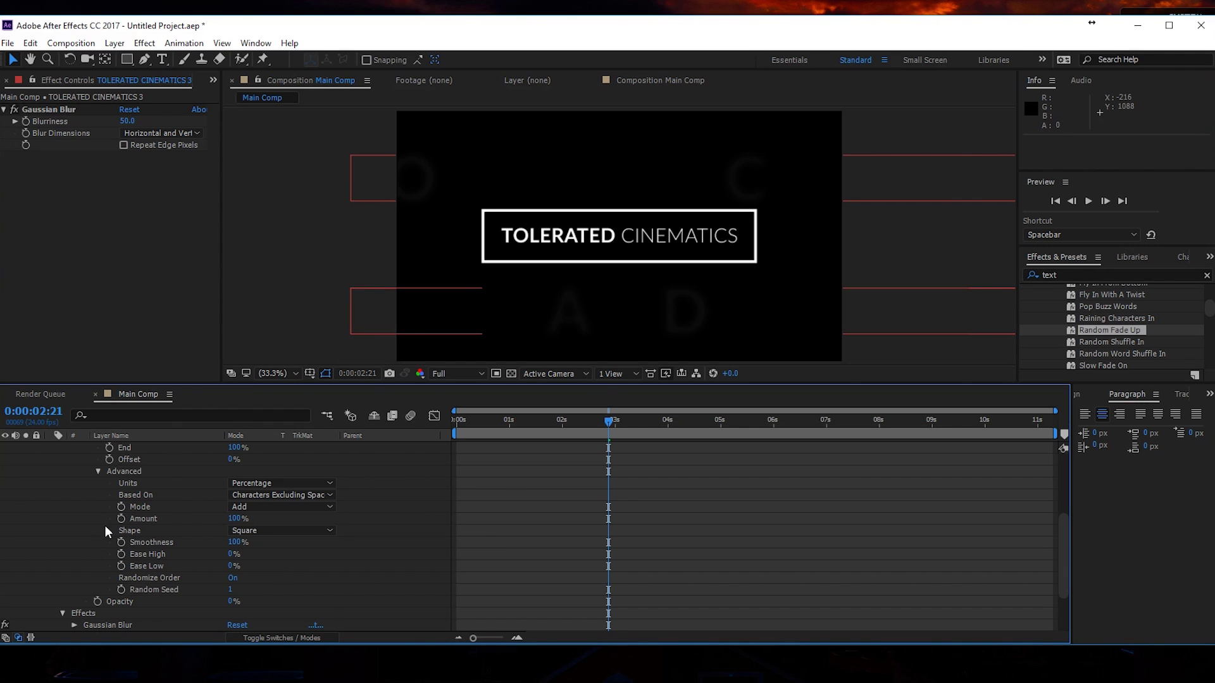
scroll(99, 532, "up", 4)
Step: Move TOLERATED CINEMATICS 3 upward and TOLERATED CINEMATICS 2 down and left in the frame
left_click(51, 448)
left_click(115, 447)
left_click_drag(596, 325, 600, 295)
left_click(174, 460)
left_click_drag(552, 175, 541, 200)
left_click(624, 528)
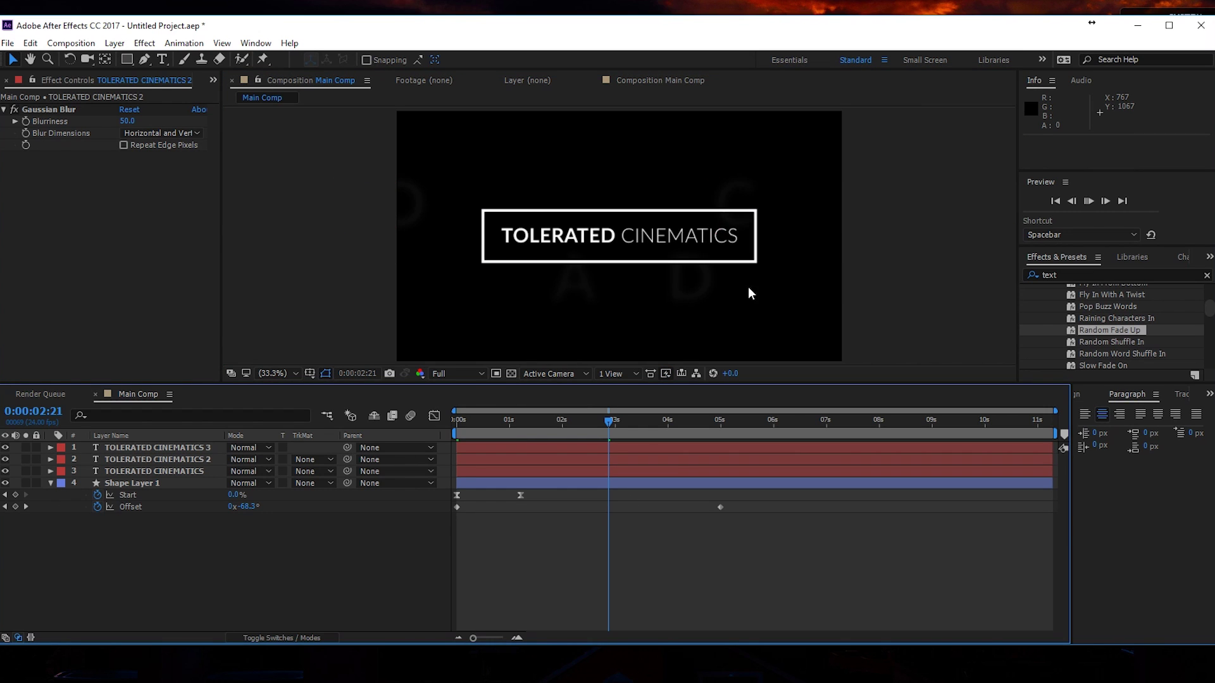
Step: Preview the animation and select Shape Layer 1, the title frame
key("space")
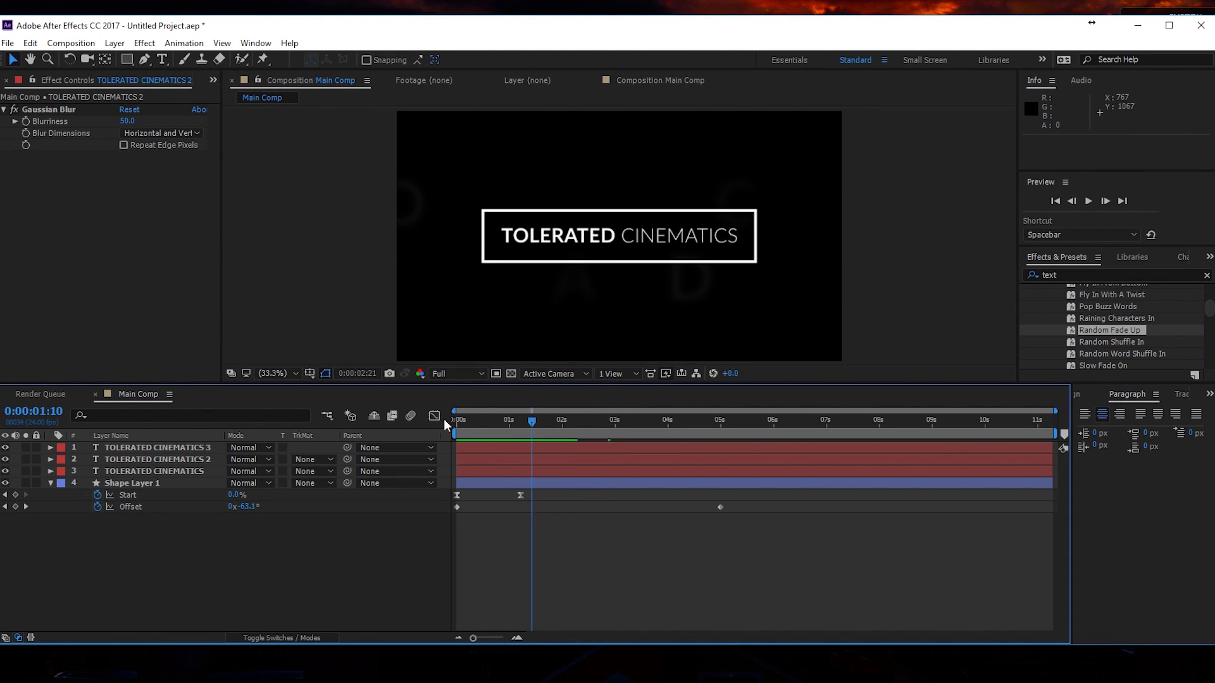
key("space")
left_click(152, 485)
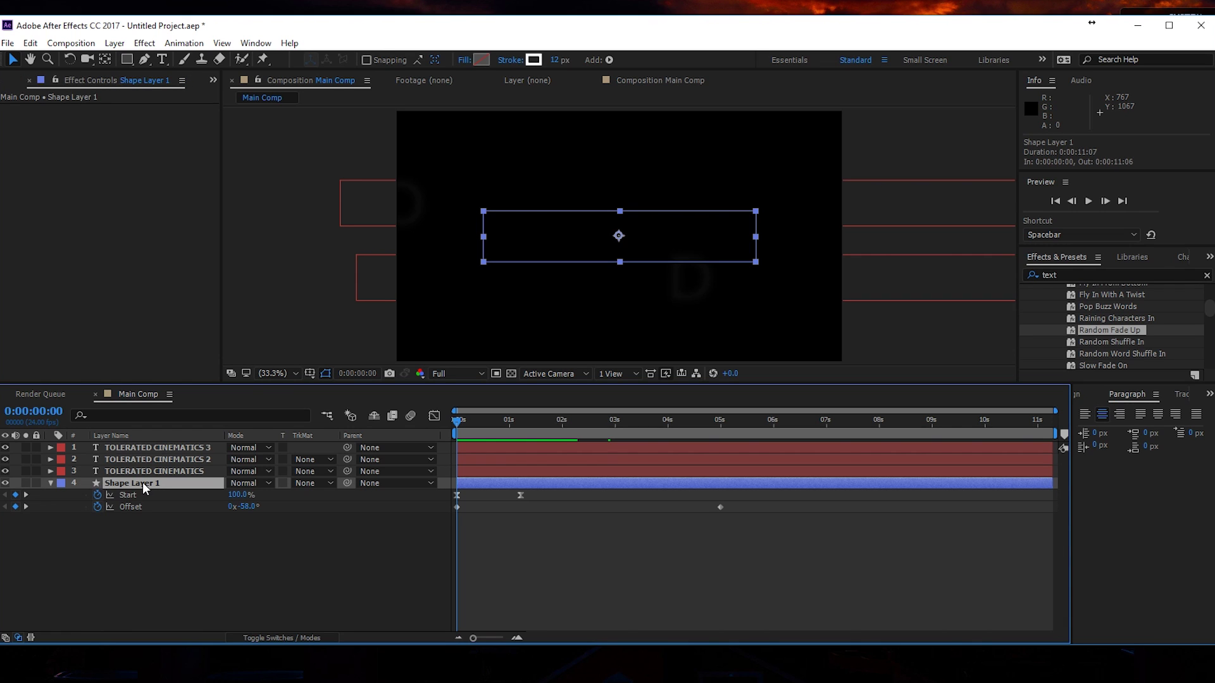
Step: Duplicate the frame shape layer and view the composition at 100% around 0:00:00:22
key("ctrl+d")
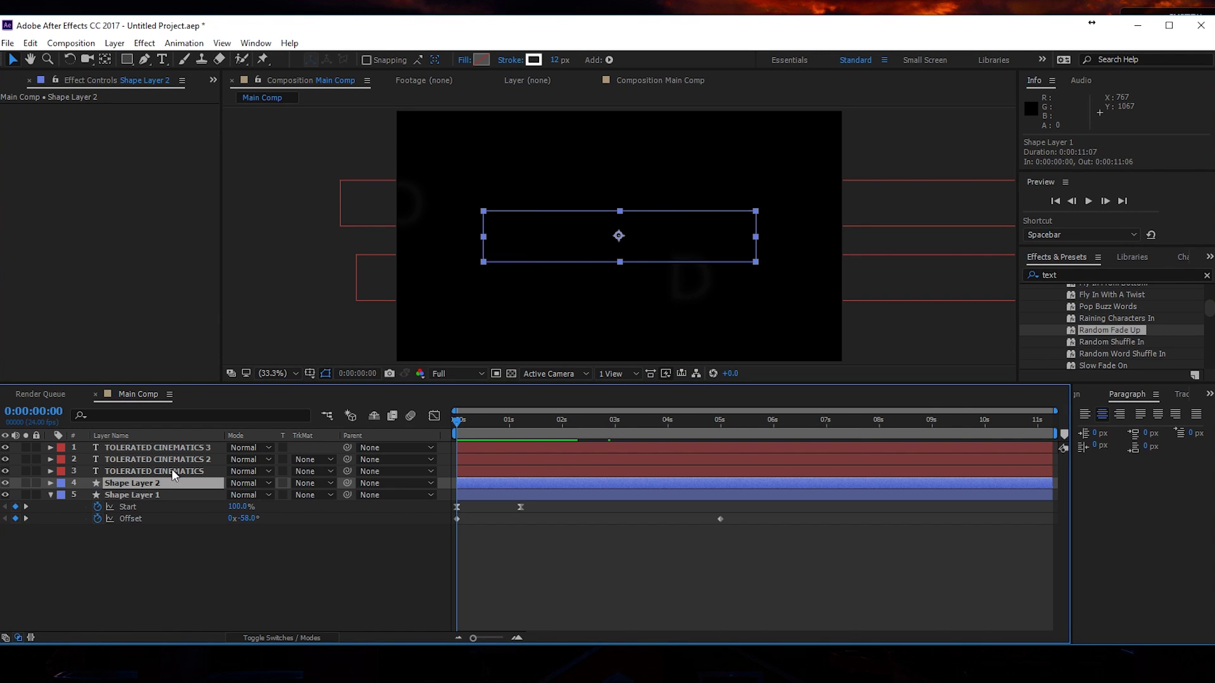
key("slash")
left_click_drag(457, 420, 506, 423)
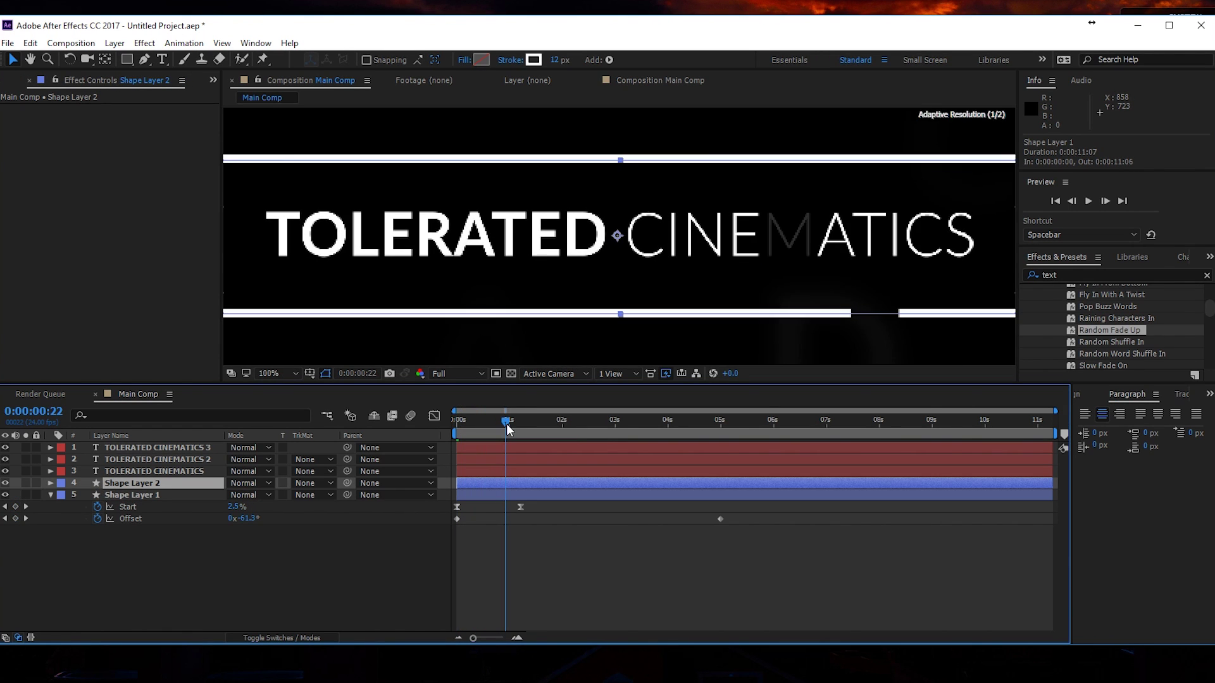
key("h")
left_click_drag(545, 305, 609, 307)
key("v")
Step: Set Shape Layer 2's Rectangle 1 Stroke 1 width to 17 px
left_click(199, 483)
left_click(50, 483)
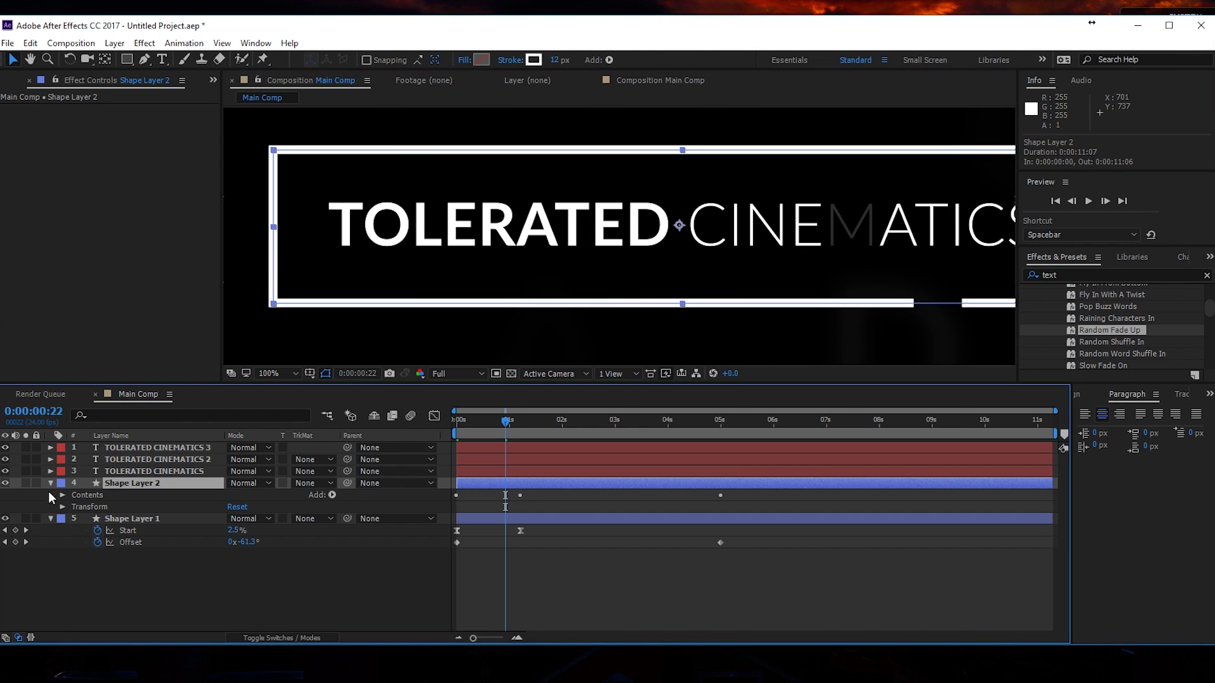
left_click(62, 495)
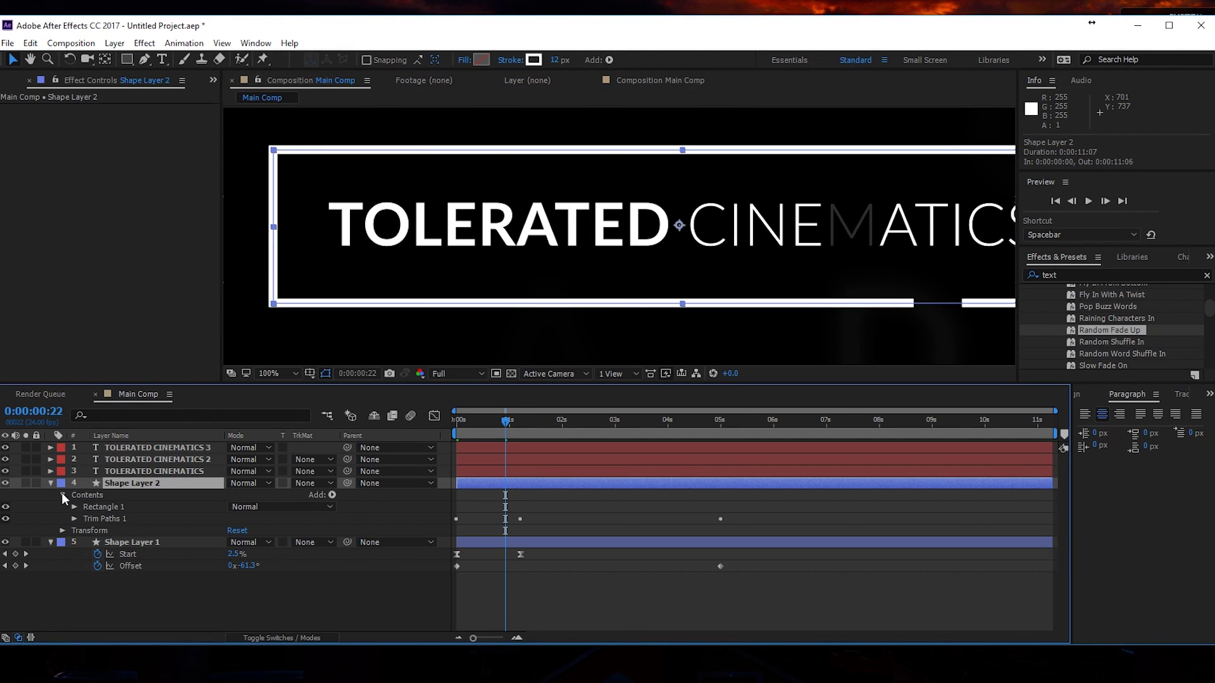
left_click(74, 507)
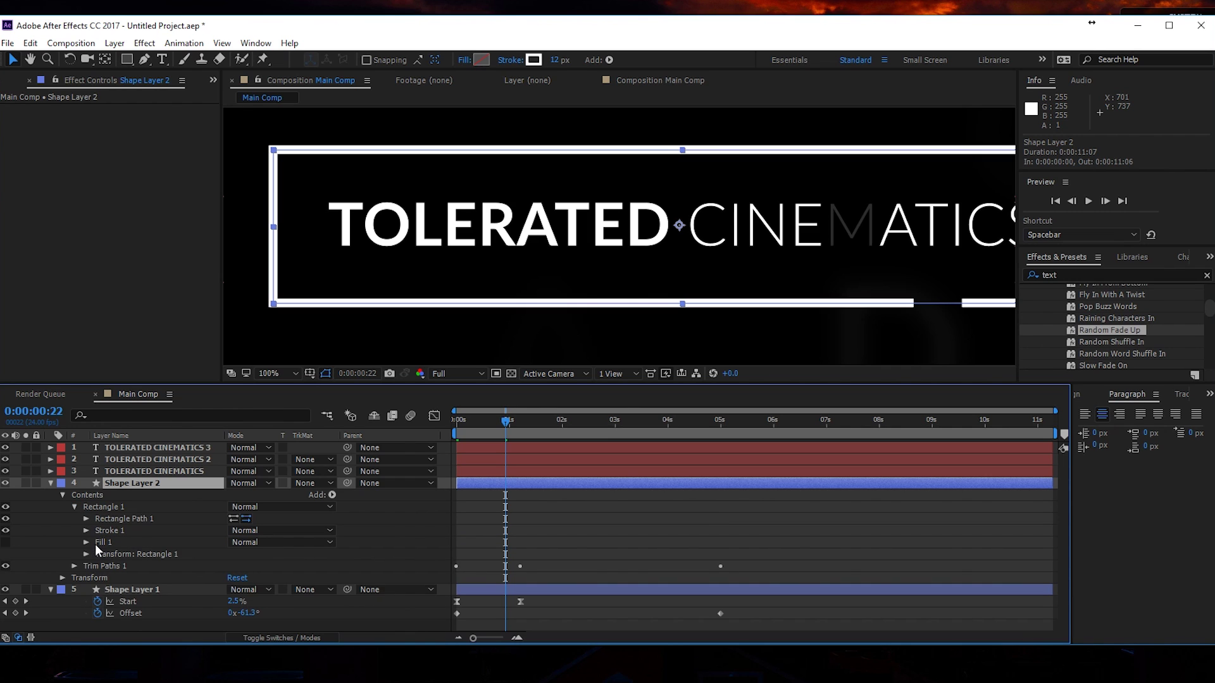
left_click(87, 530)
left_click(231, 578)
type("15")
key("Return")
left_click(235, 577)
type("17")
key("Return")
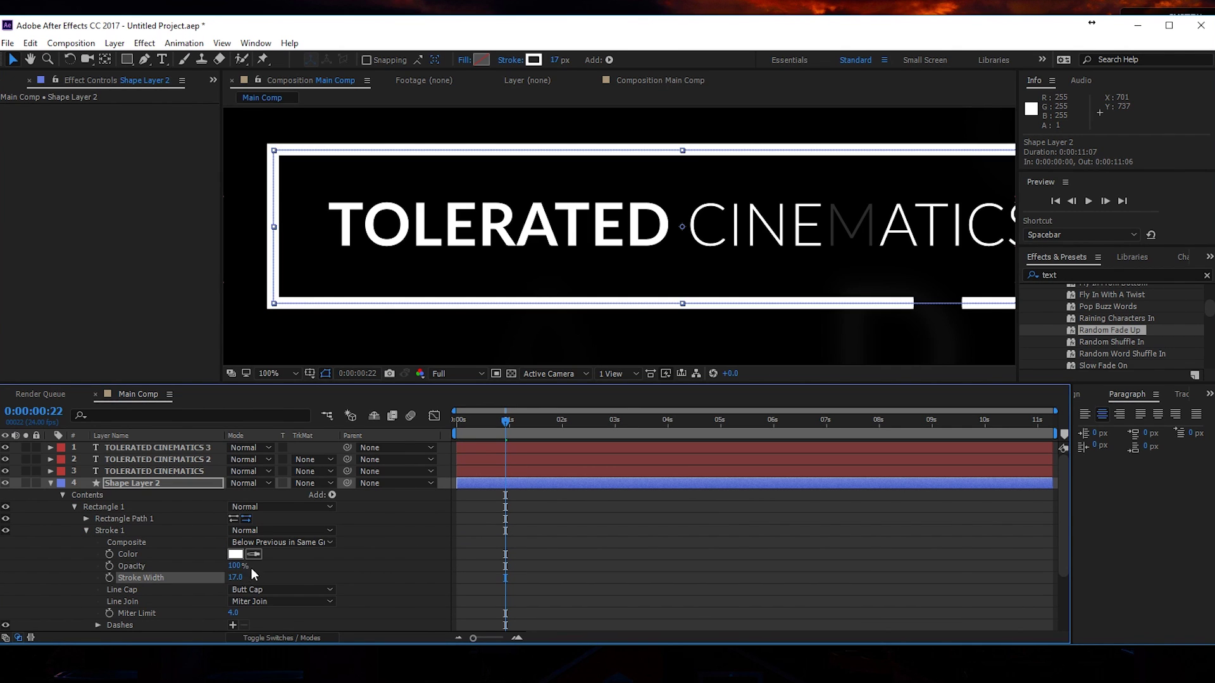
Step: Collapse Shape Layer 2 and reveal Shape Layer 1's Rectangle 1 Stroke 1 settings
left_click(51, 484)
left_click(51, 496)
left_click(50, 495)
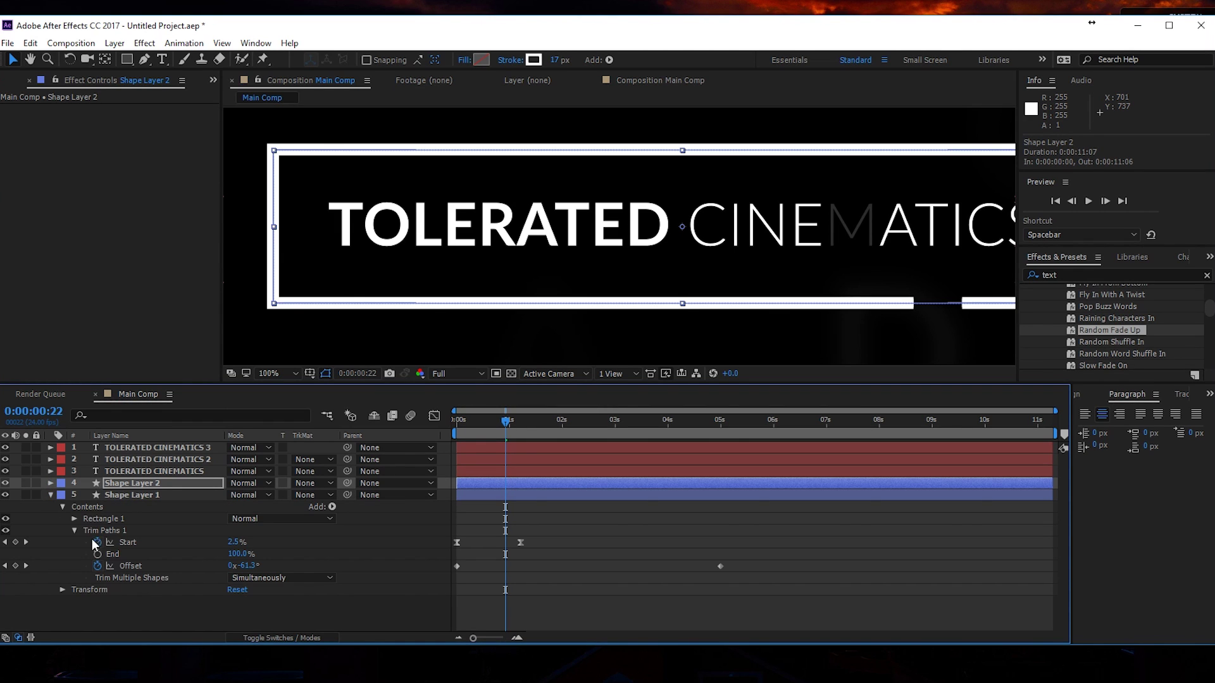
left_click(77, 520)
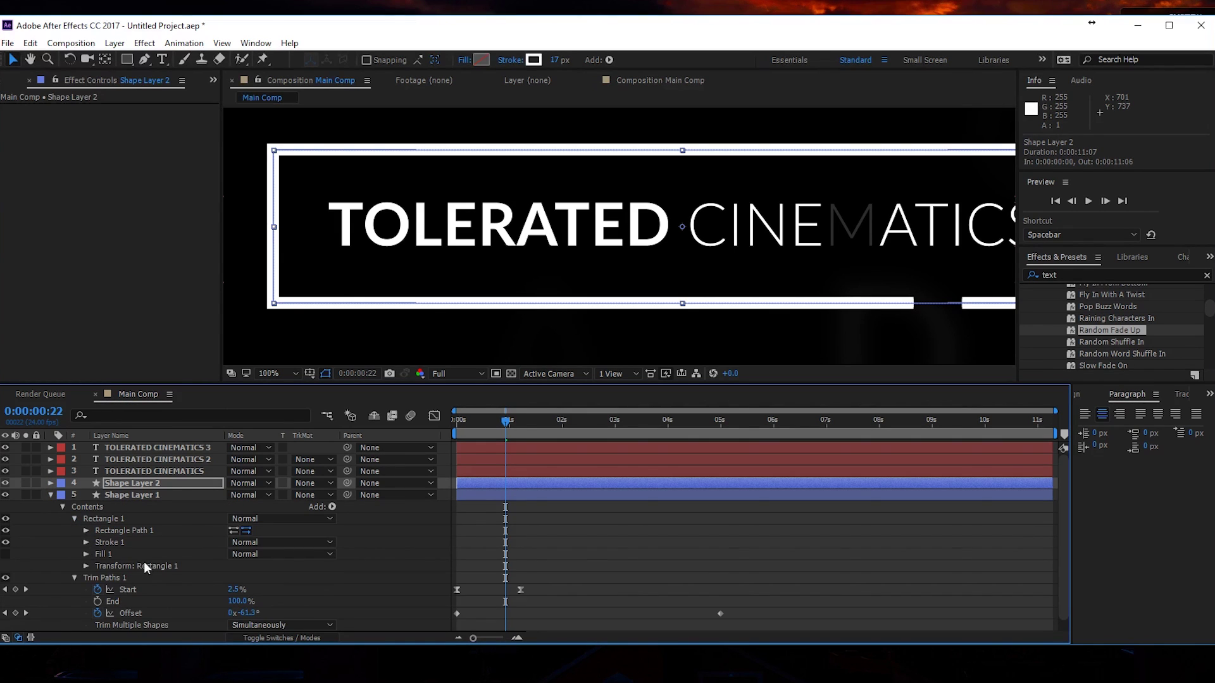
left_click(87, 541)
Step: Set Shape Layer 1's stroke colour to yellow FFC000
left_click(235, 554)
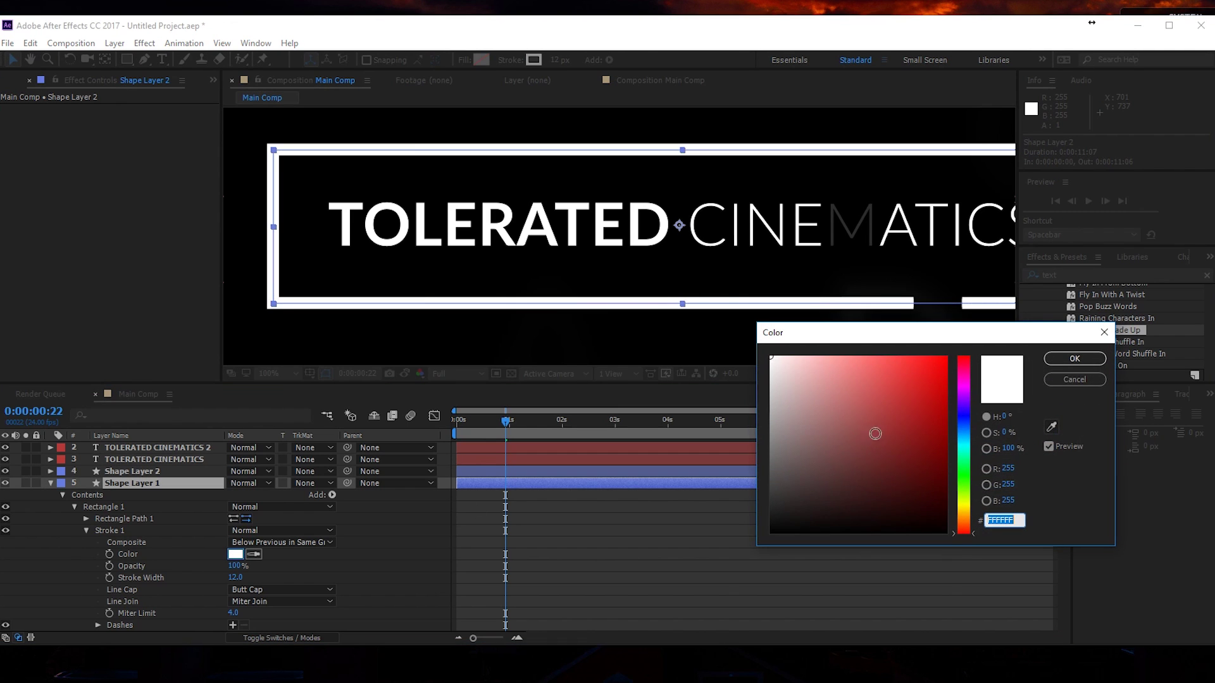
type("FF9C00")
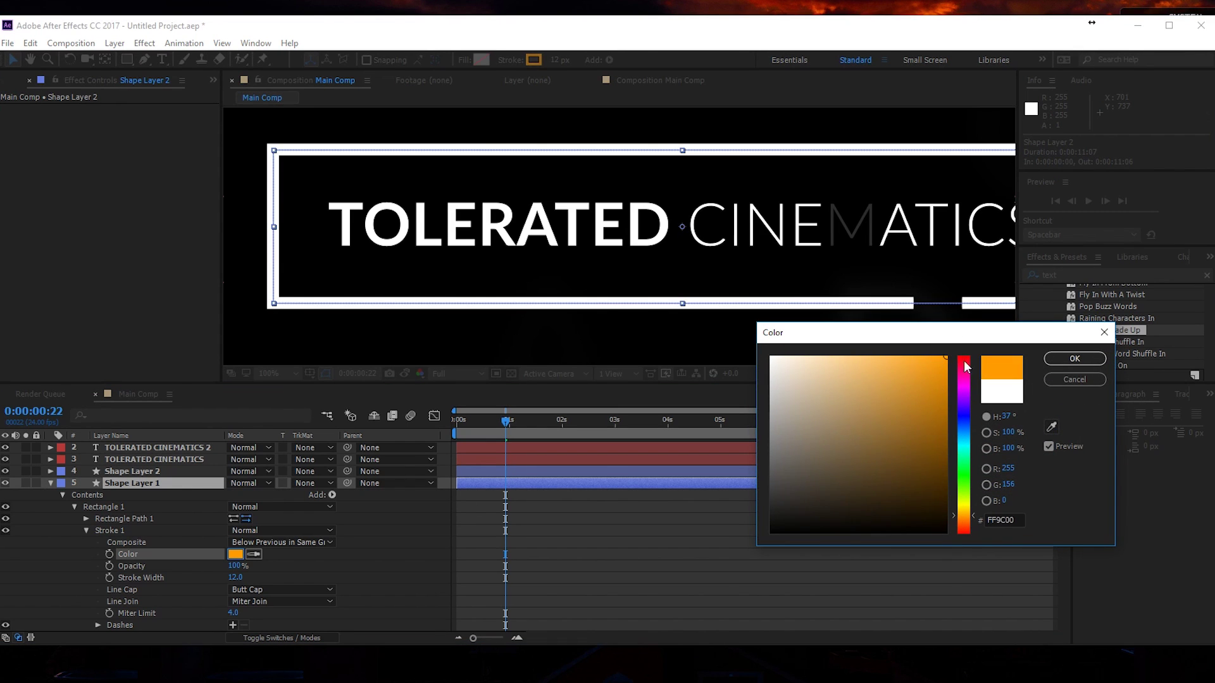
left_click_drag(962, 513, 962, 511)
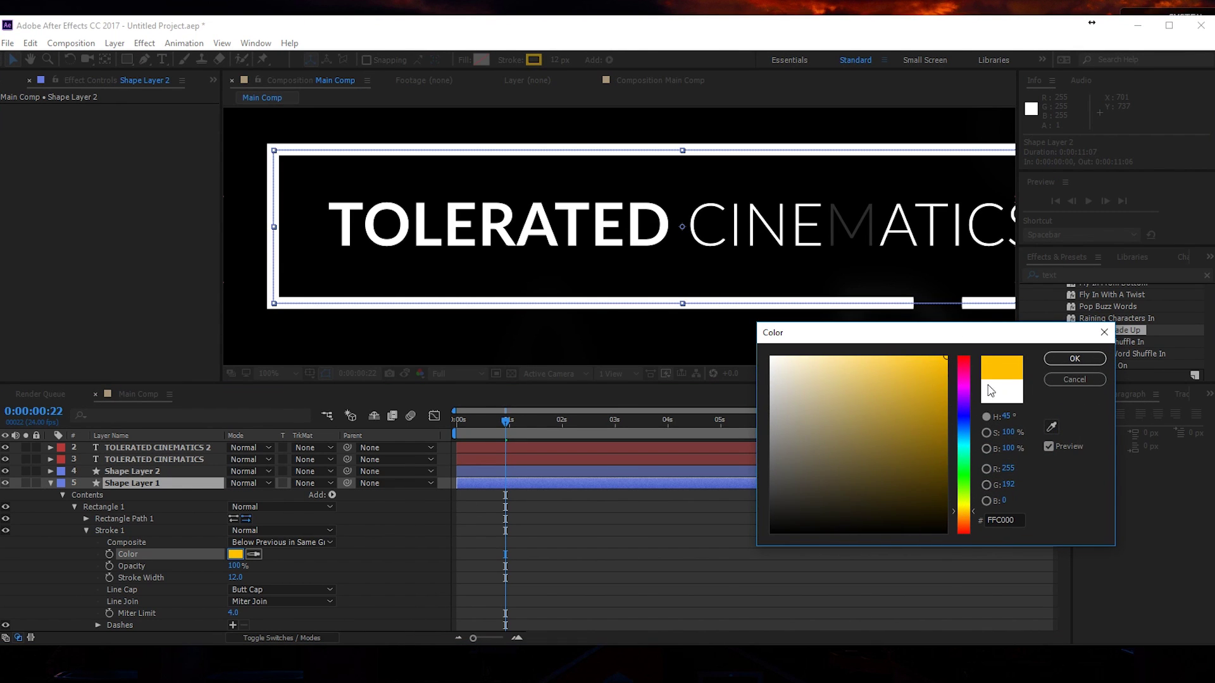
left_click(1075, 358)
Step: Scrub from 0:00:00:18 to check the yellow trail, then select Shape Layer 2
left_click(497, 420)
mouse_move(495, 422)
left_mouse_down()
mouse_move(547, 418)
mouse_move(520, 409)
mouse_move(509, 421)
left_mouse_up()
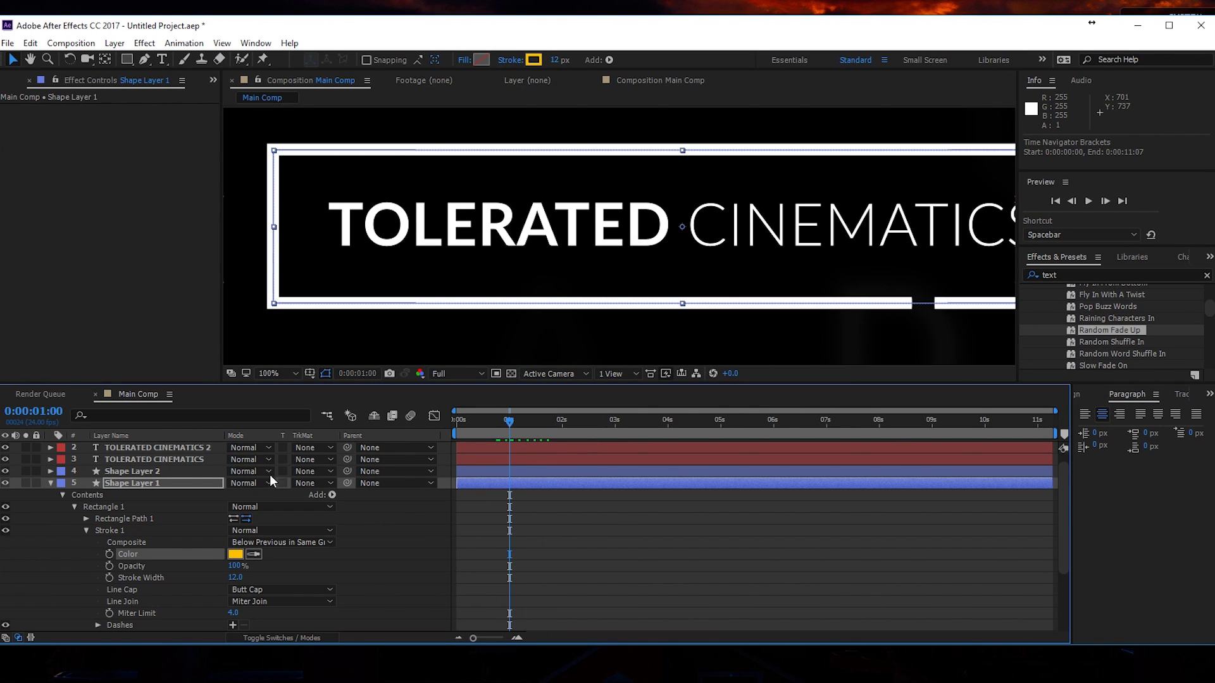
left_click(50, 484)
left_click(119, 483)
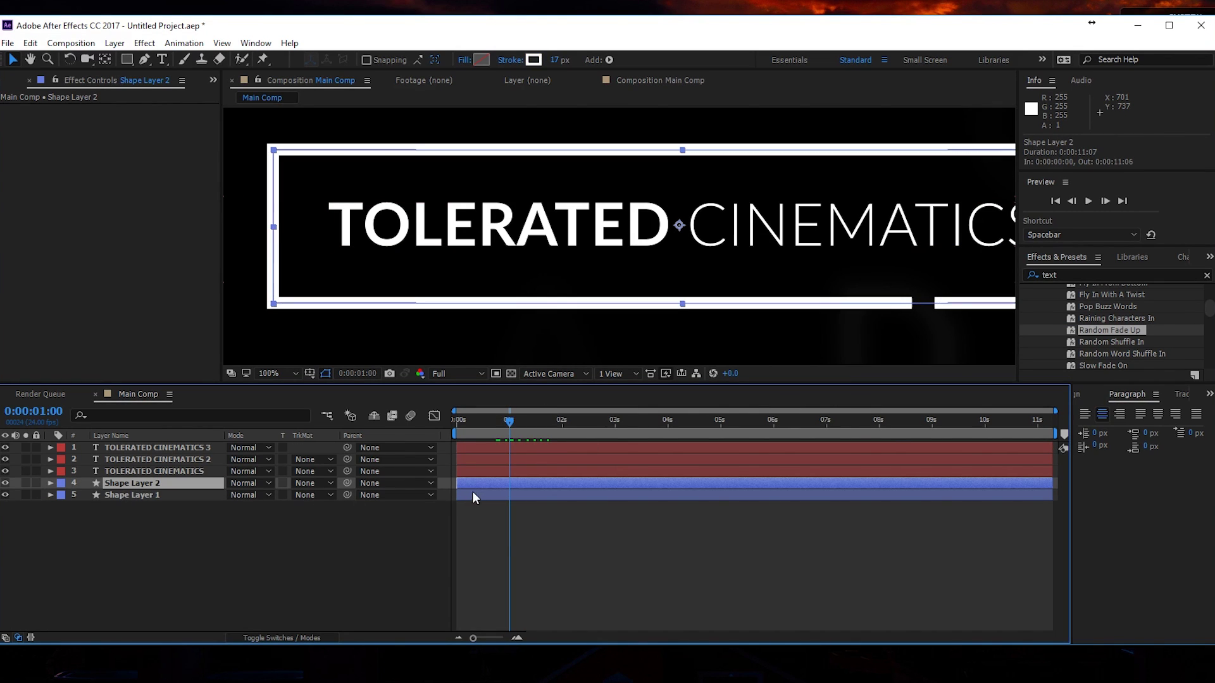
Step: Delay Shape Layer 2 by a few frames and zoom the viewer to 33.3%
left_click_drag(483, 480, 493, 482)
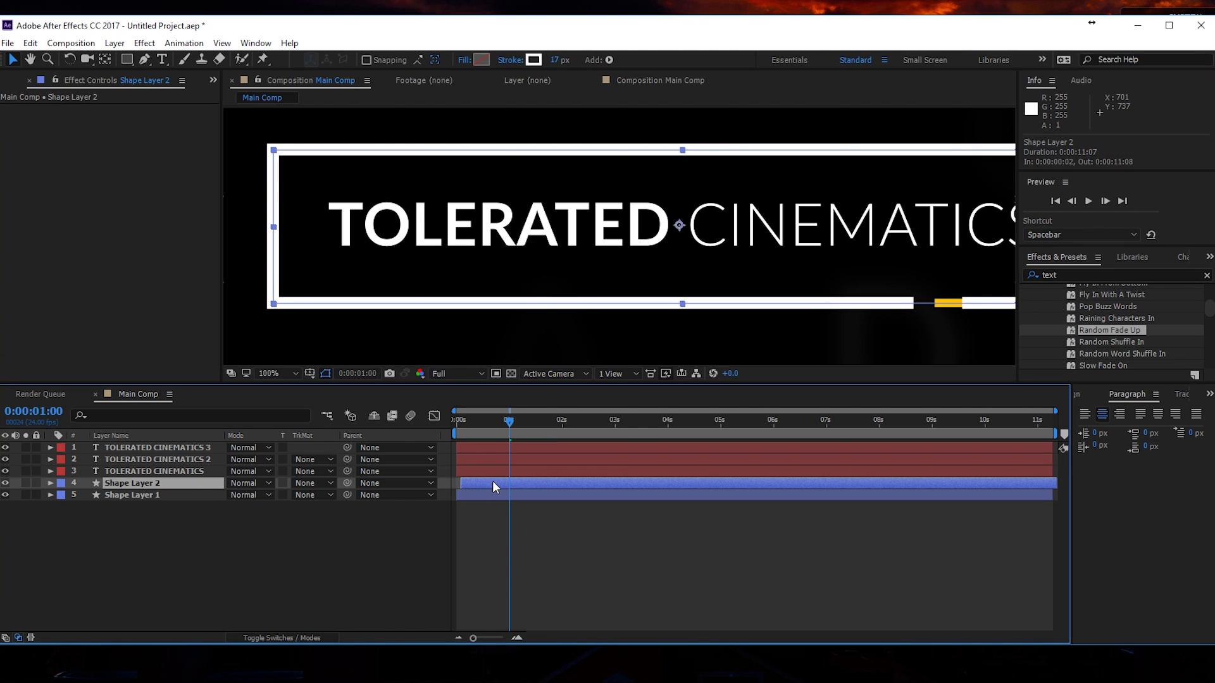
key("h")
mouse_move(866, 287)
left_mouse_down()
mouse_move(732, 309)
mouse_move(819, 309)
left_mouse_up()
key("v")
left_click(294, 371)
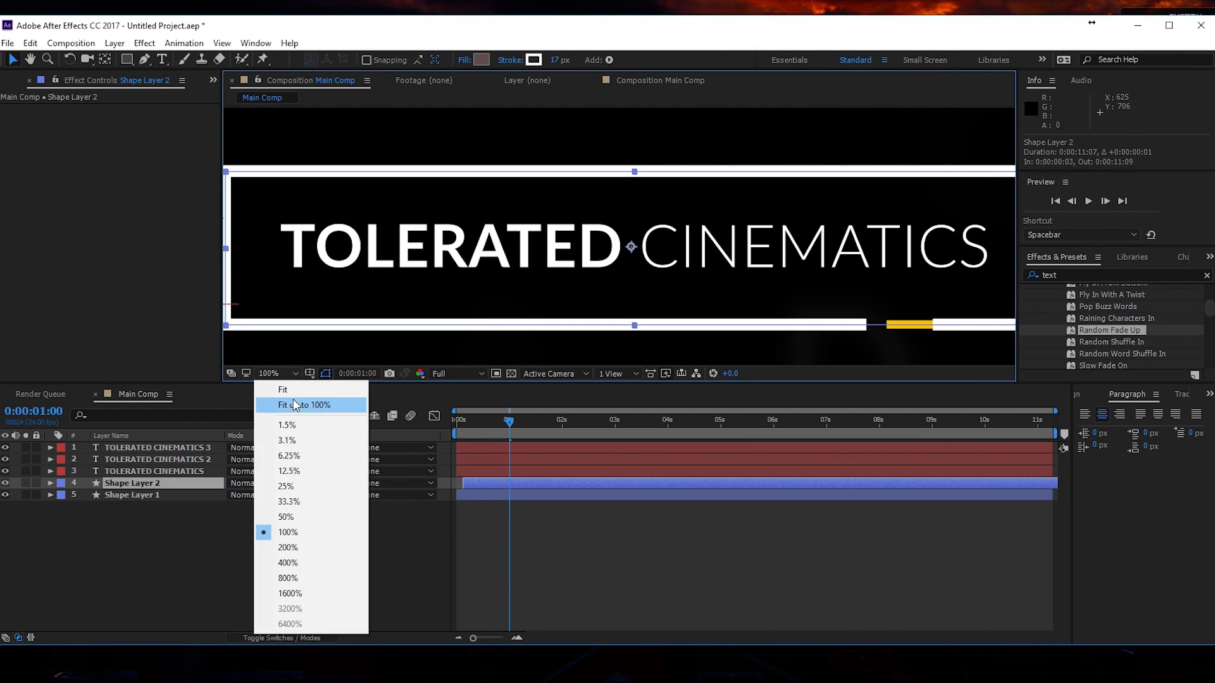
left_click(274, 503)
Step: Start Shape Layer 2 one frame earlier and preview the offset frame reveal
left_click_drag(475, 481, 473, 480)
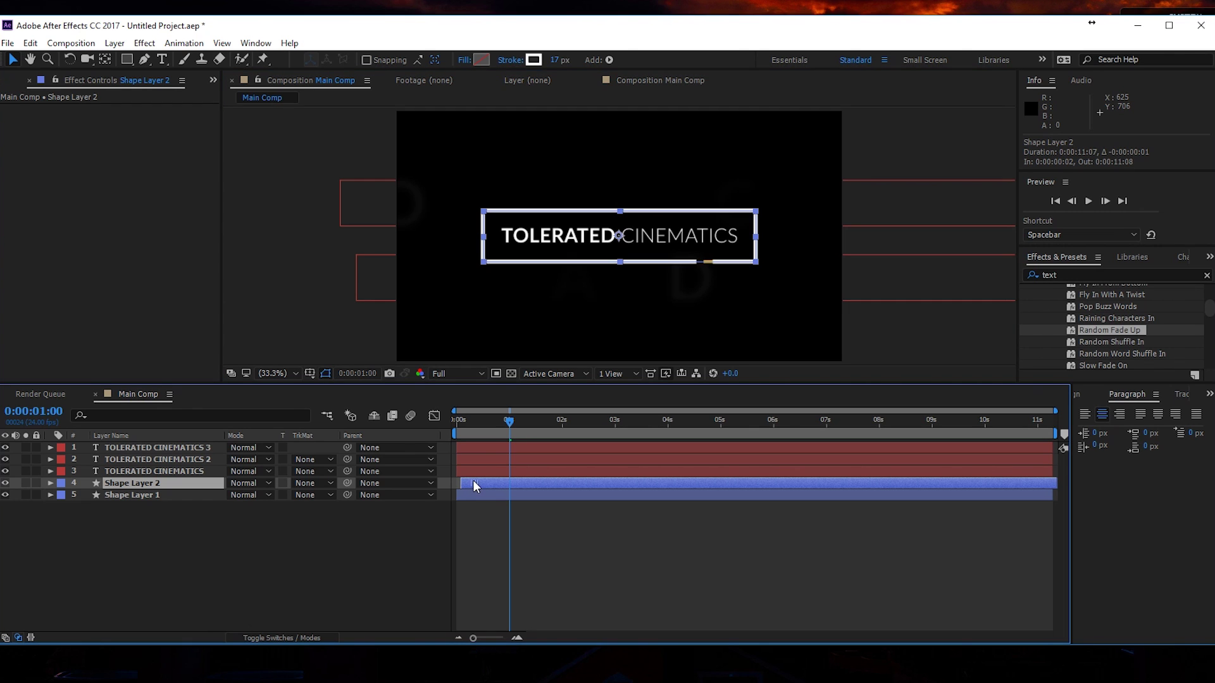
mouse_move(510, 432)
left_mouse_down()
mouse_move(552, 430)
mouse_move(489, 432)
left_mouse_up()
left_click(593, 533)
key("space")
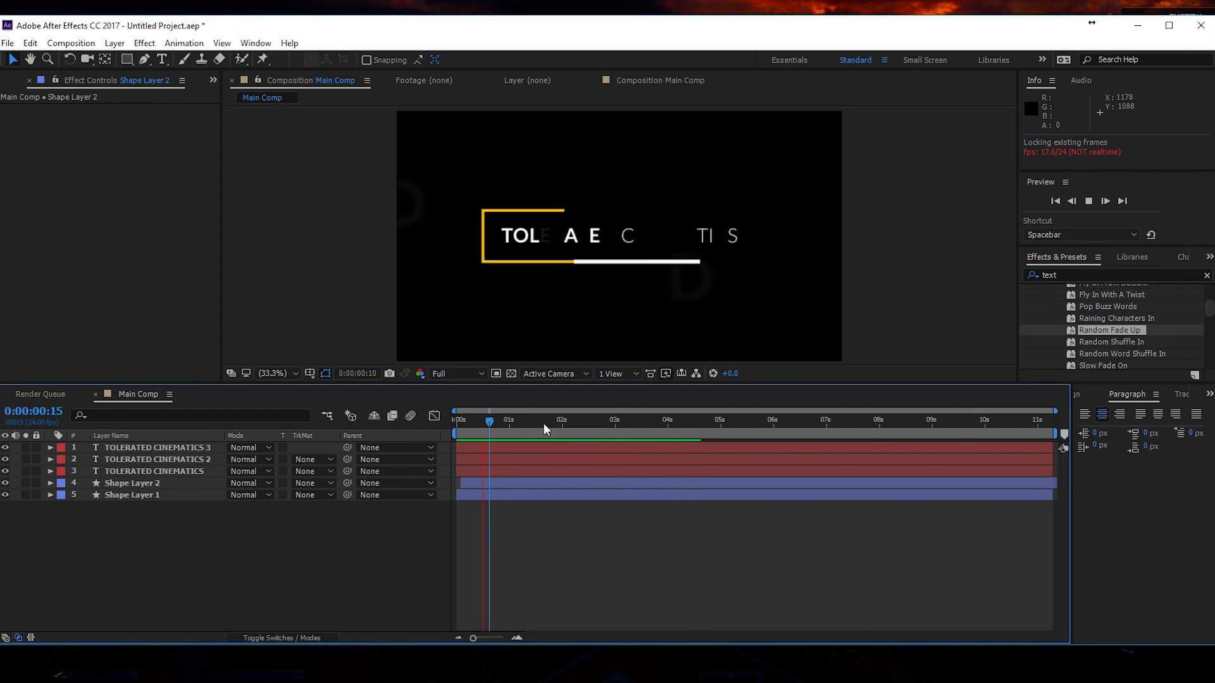
left_click(605, 305)
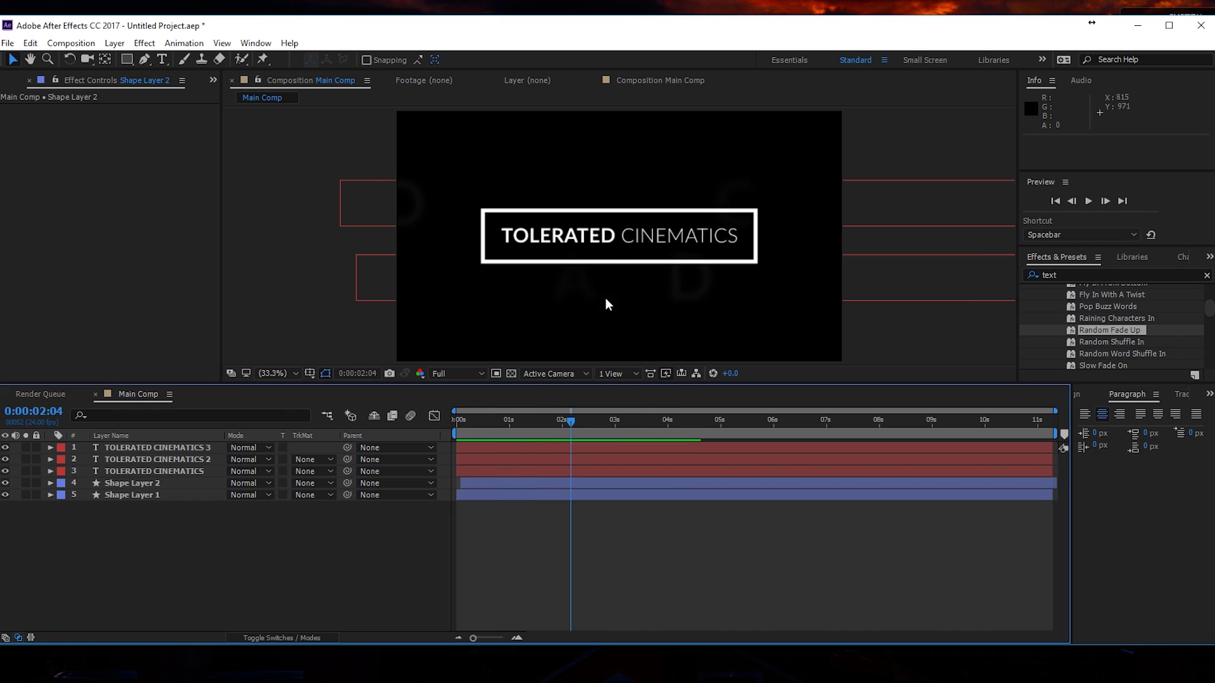
Step: Select the word CINEMATICS in the main TOLERATED CINEMATICS title, not the blurred copy
double_click(643, 245)
left_click_drag(623, 236, 720, 236)
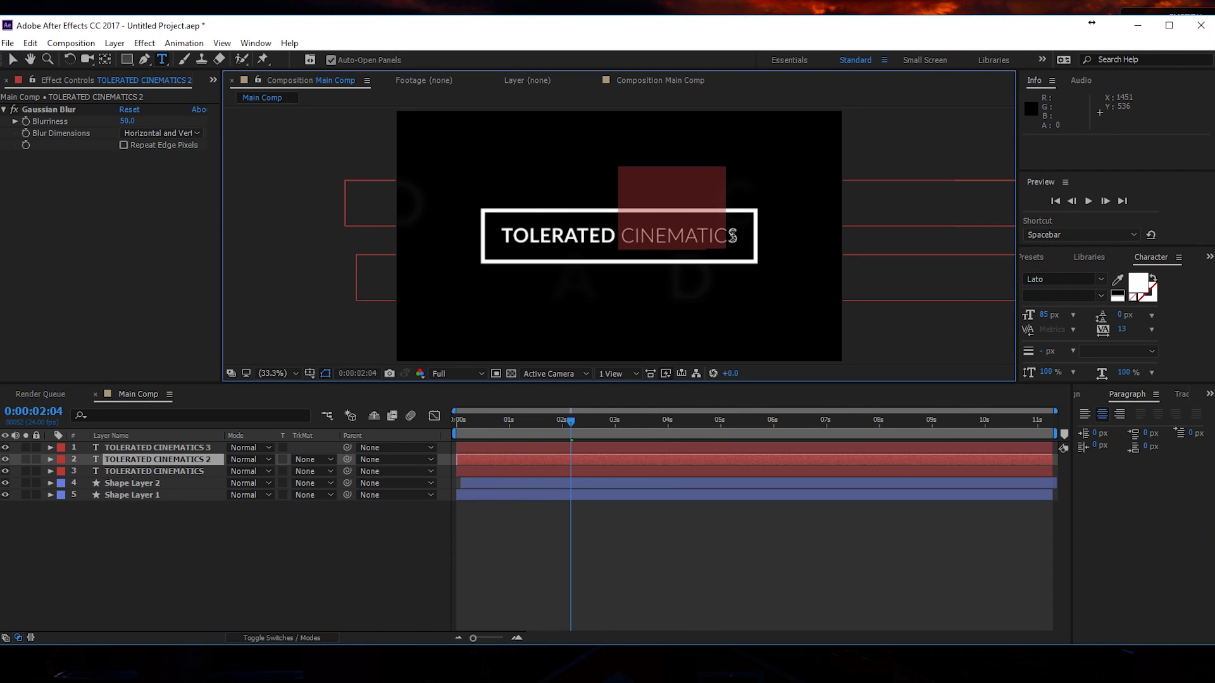
left_click(118, 483)
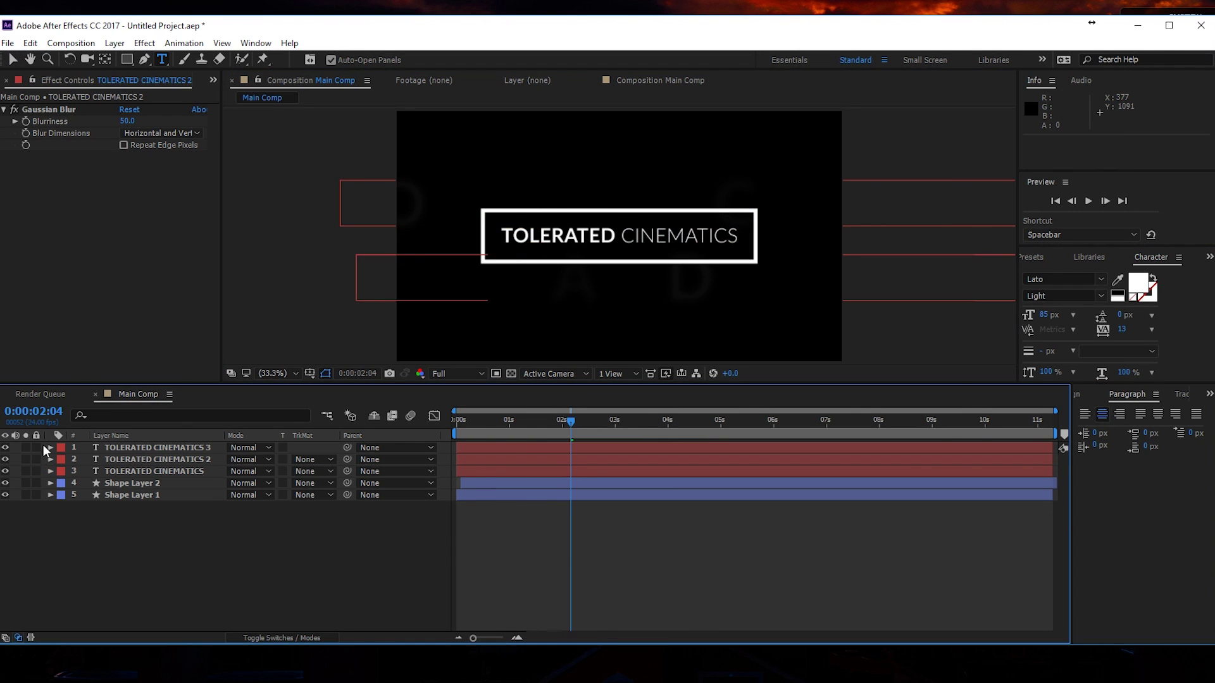
left_click(622, 235)
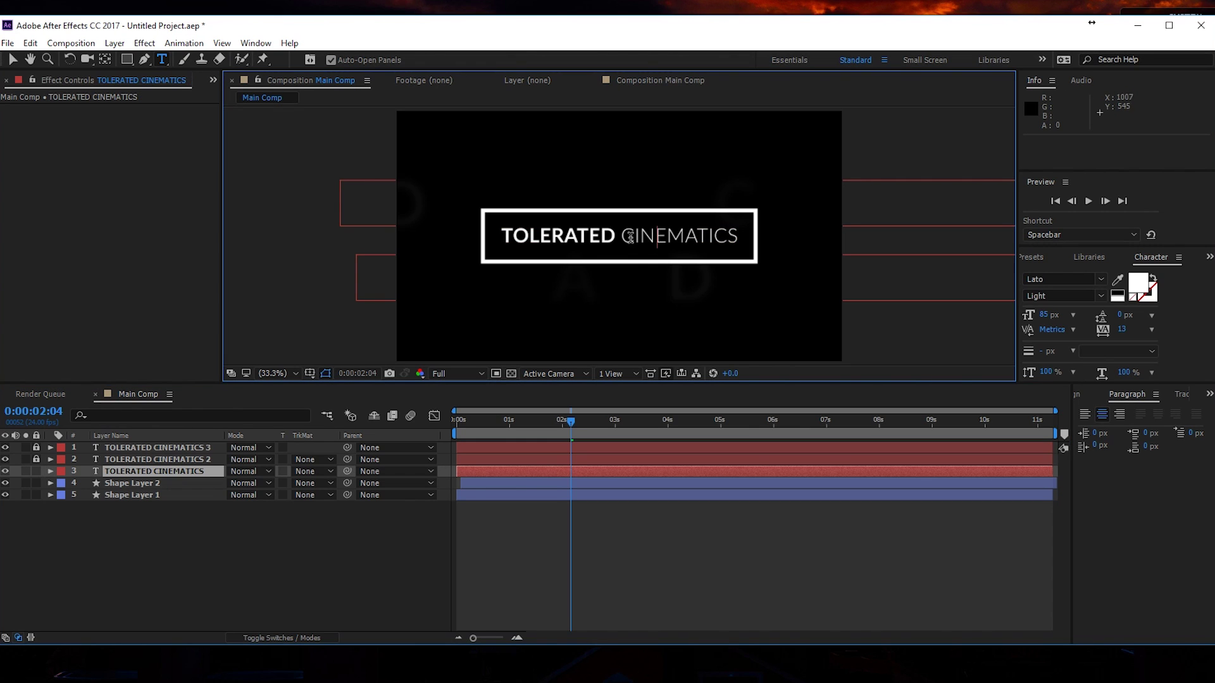
left_click_drag(717, 231, 746, 235)
Step: Colour the selected CINEMATICS text yellow FFDE00 and preview the animation
left_click(1140, 284)
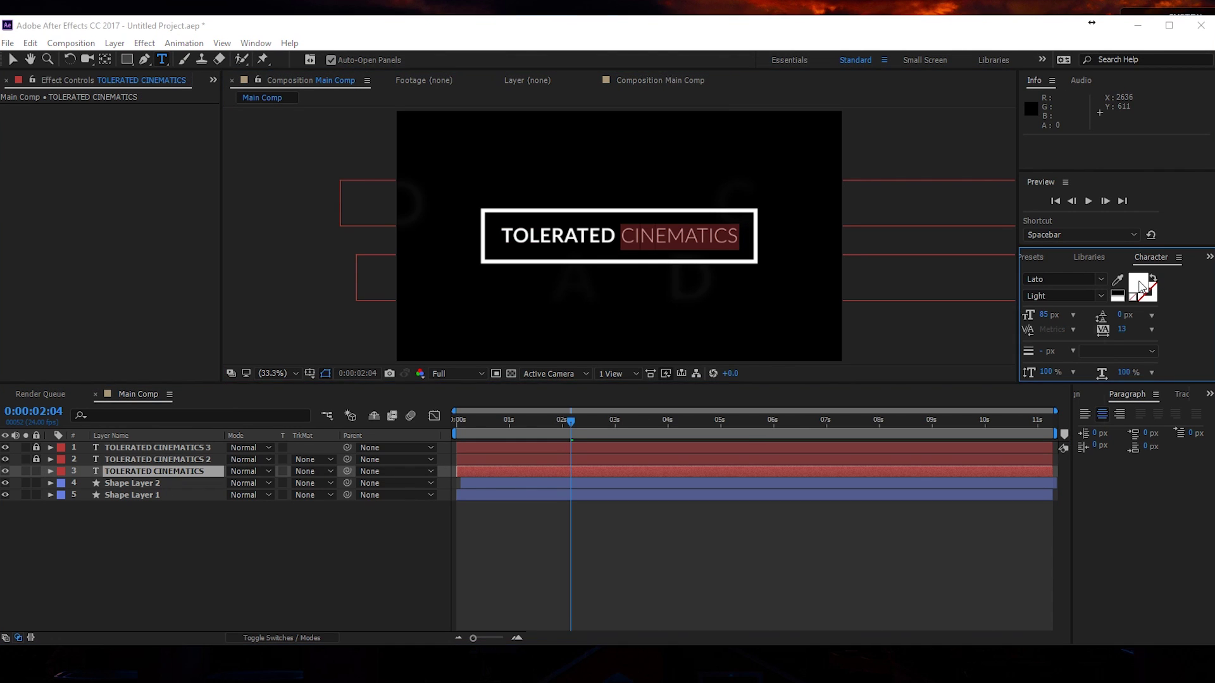
left_click(968, 508)
left_click(946, 358)
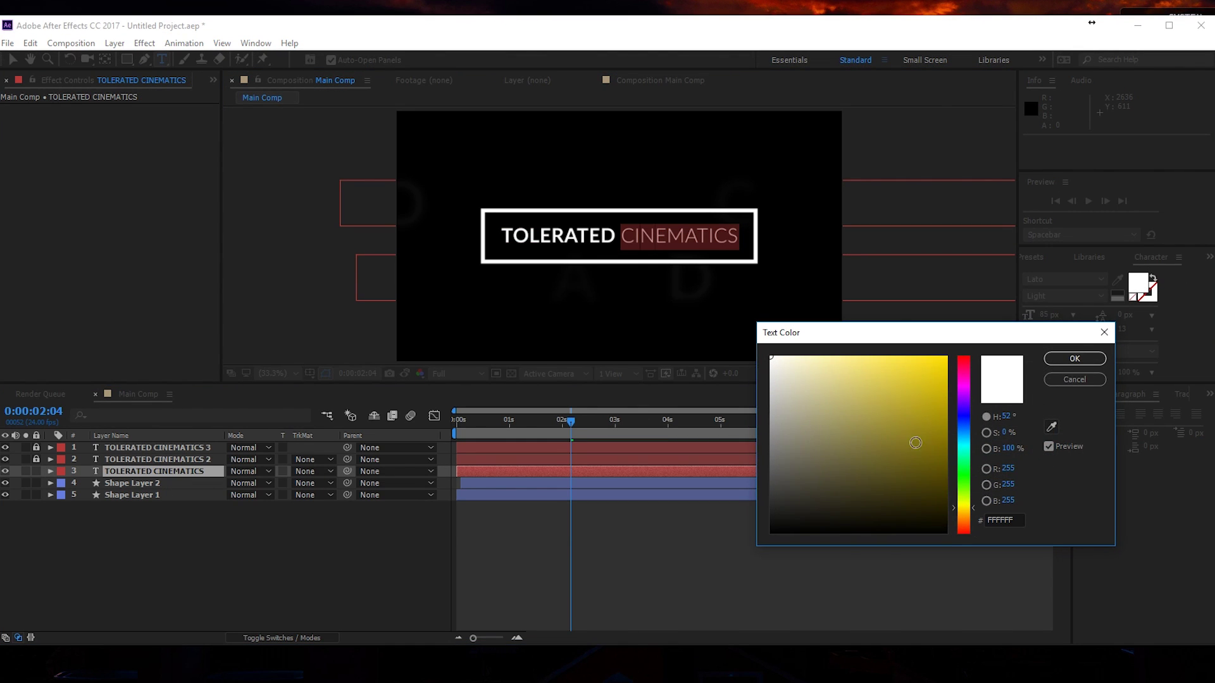
left_click(1057, 358)
key("space")
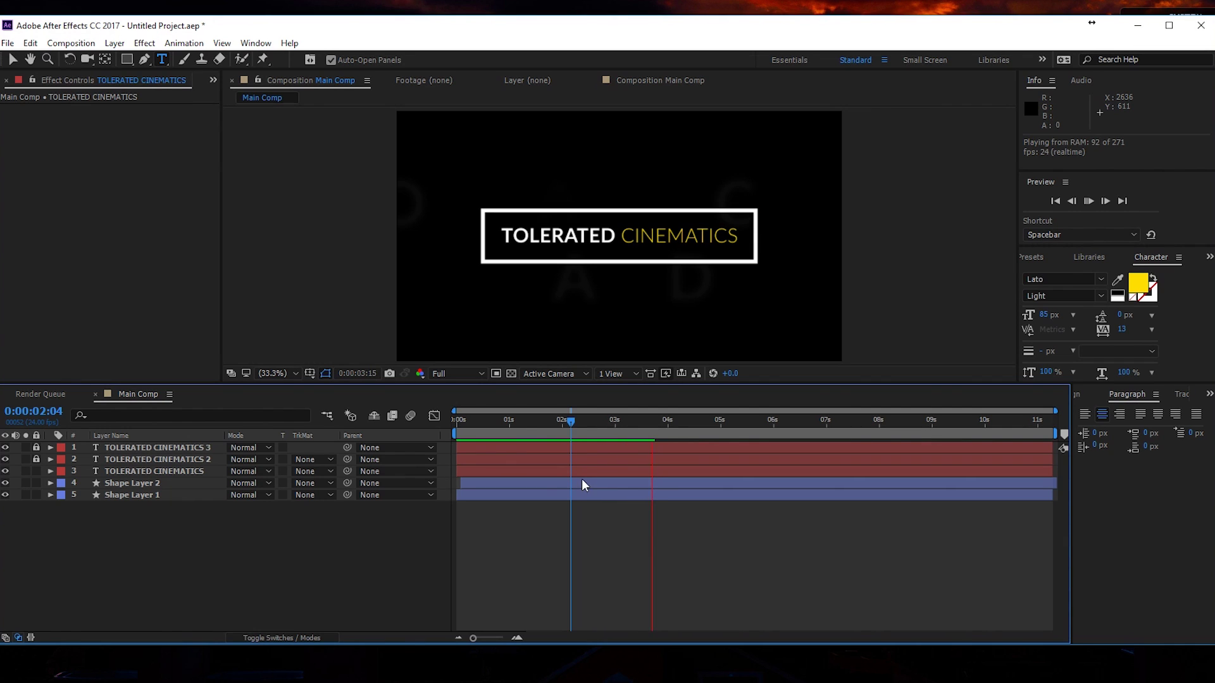
key("space")
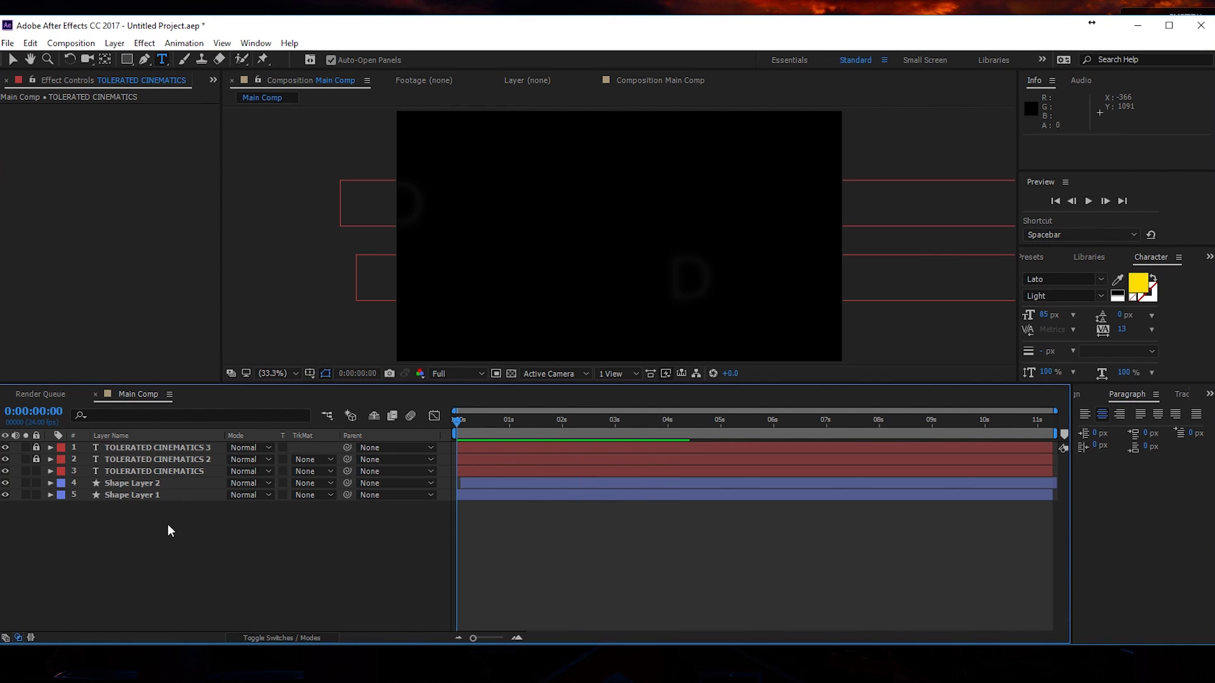
Step: Turn on the 3D switch for all five layers, relocking the top two text layers
left_click(273, 637)
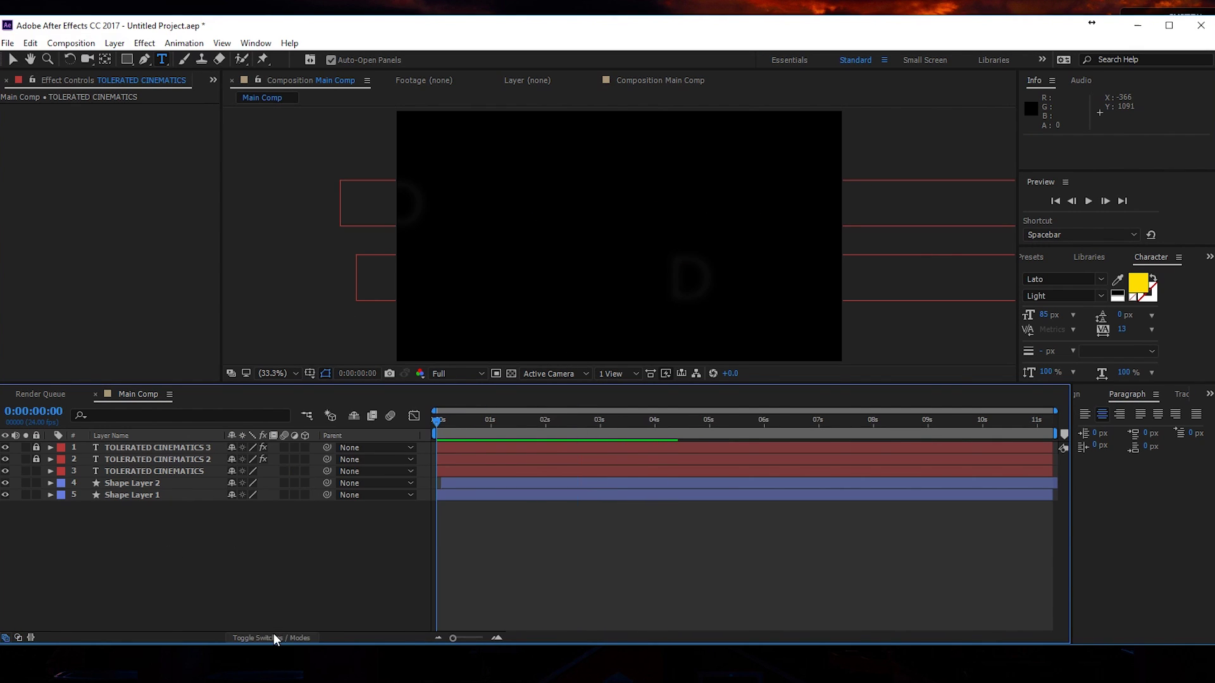
left_click_drag(305, 472, 305, 495)
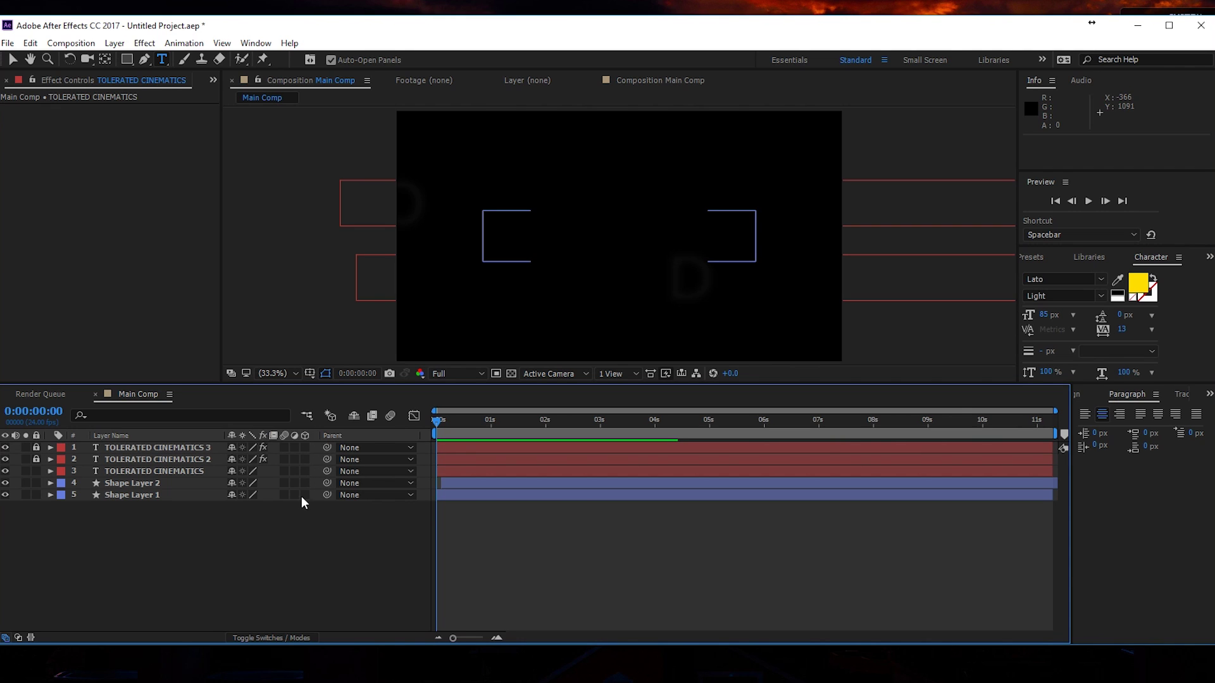
left_click_drag(36, 447, 36, 459)
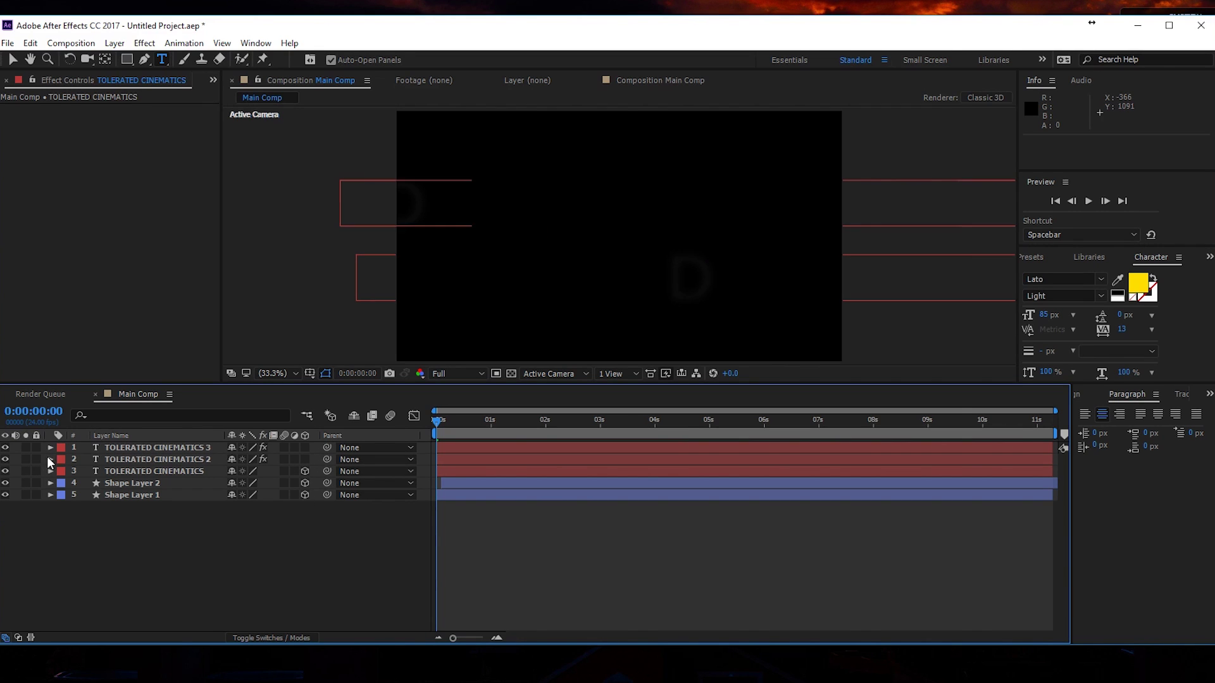
left_click_drag(305, 447, 305, 459)
left_click_drag(36, 448, 36, 460)
mouse_move(453, 419)
left_mouse_down()
mouse_move(609, 431)
mouse_move(437, 421)
left_mouse_up()
Step: Add a new camera with the 35mm preset
right_click(236, 542)
mouse_move(265, 551)
left_click(124, 617)
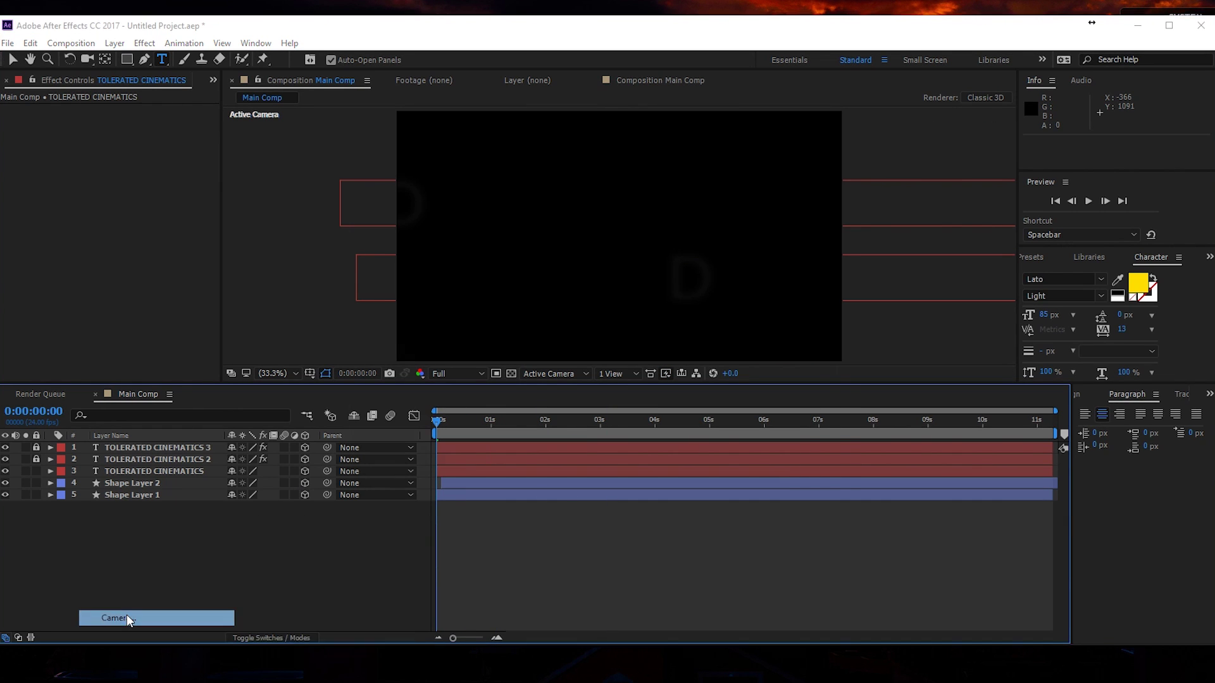
left_click(680, 212)
left_click(682, 212)
left_click(682, 212)
left_click(680, 310)
left_click(737, 469)
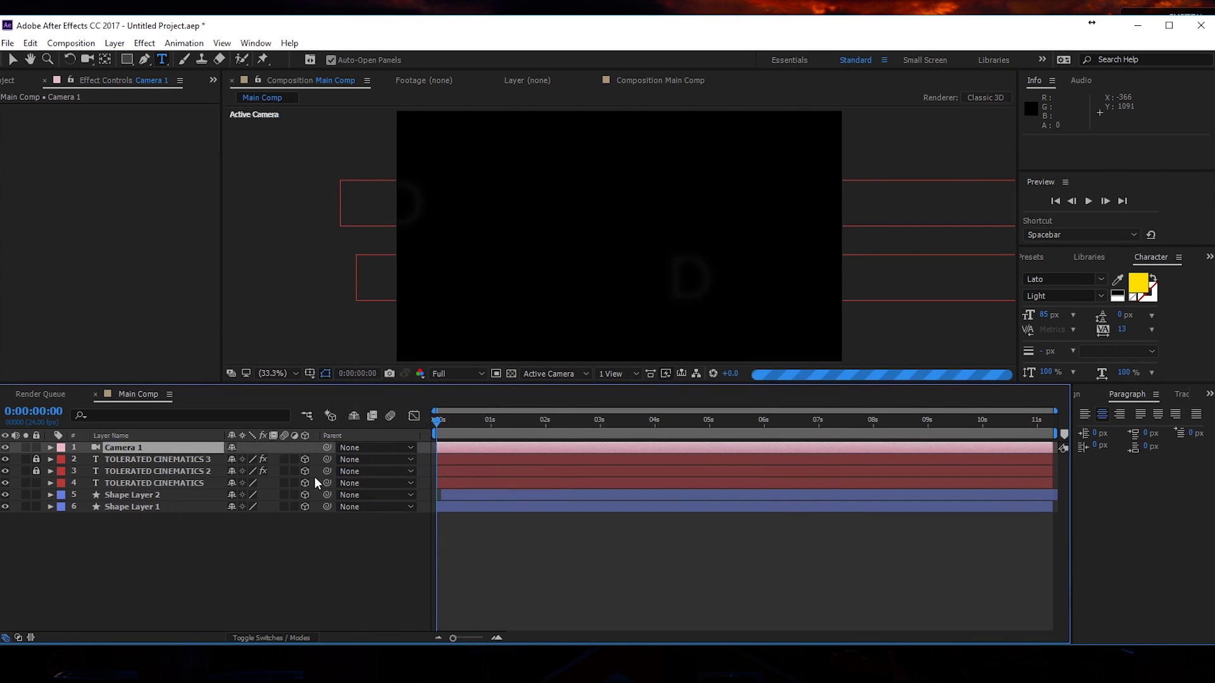
Step: Add a Camera 1 Position keyframe and move it to 3 seconds
key("End")
key("p")
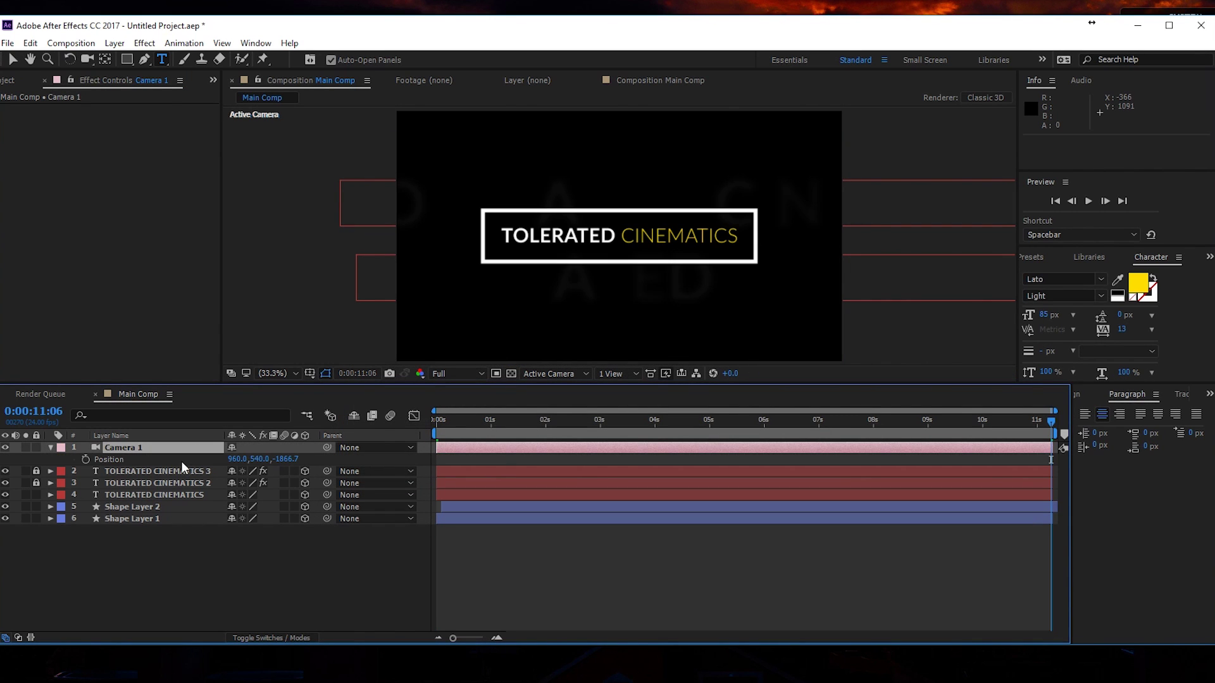
left_click(85, 460)
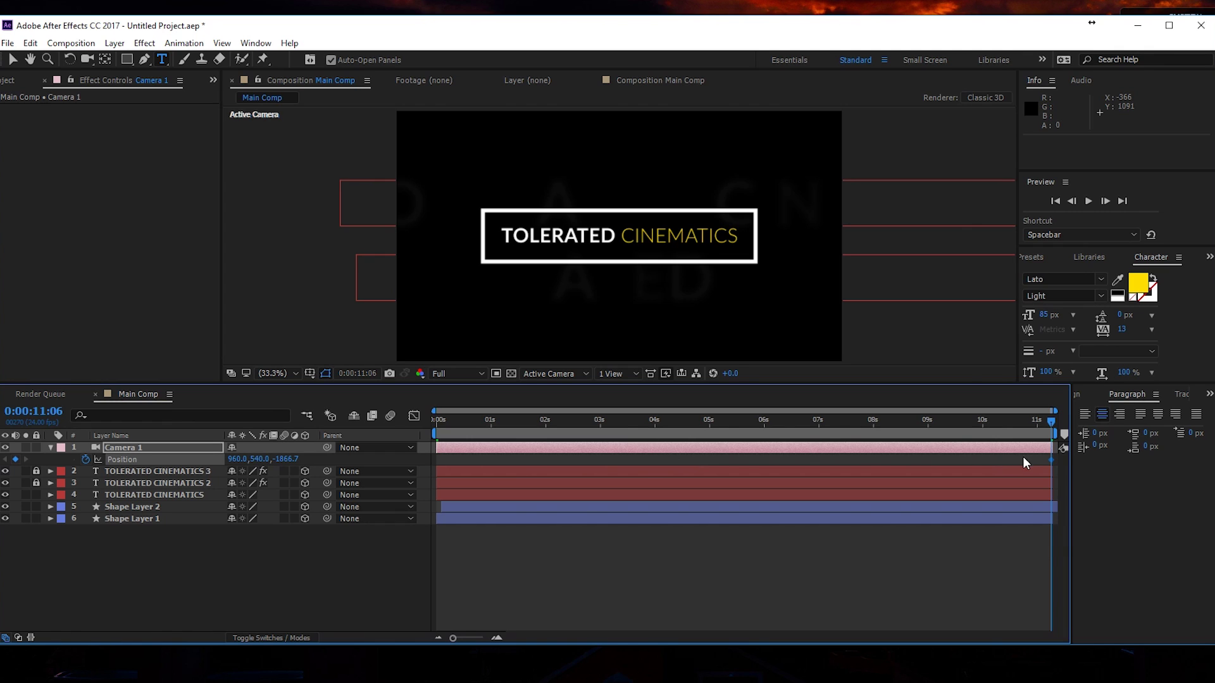
left_click_drag(1051, 460, 600, 467)
left_click_drag(587, 421, 381, 429)
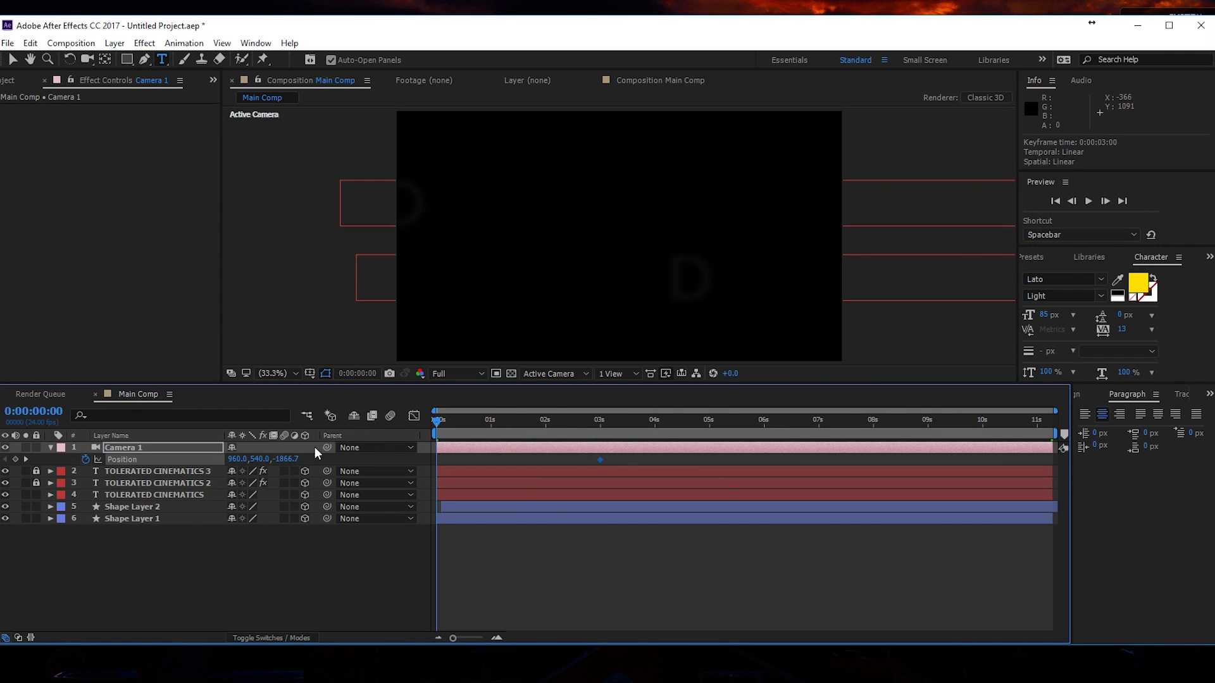
Step: Pull the camera close to the title at 0 s and check the move
left_click_drag(288, 461, 1180, 392)
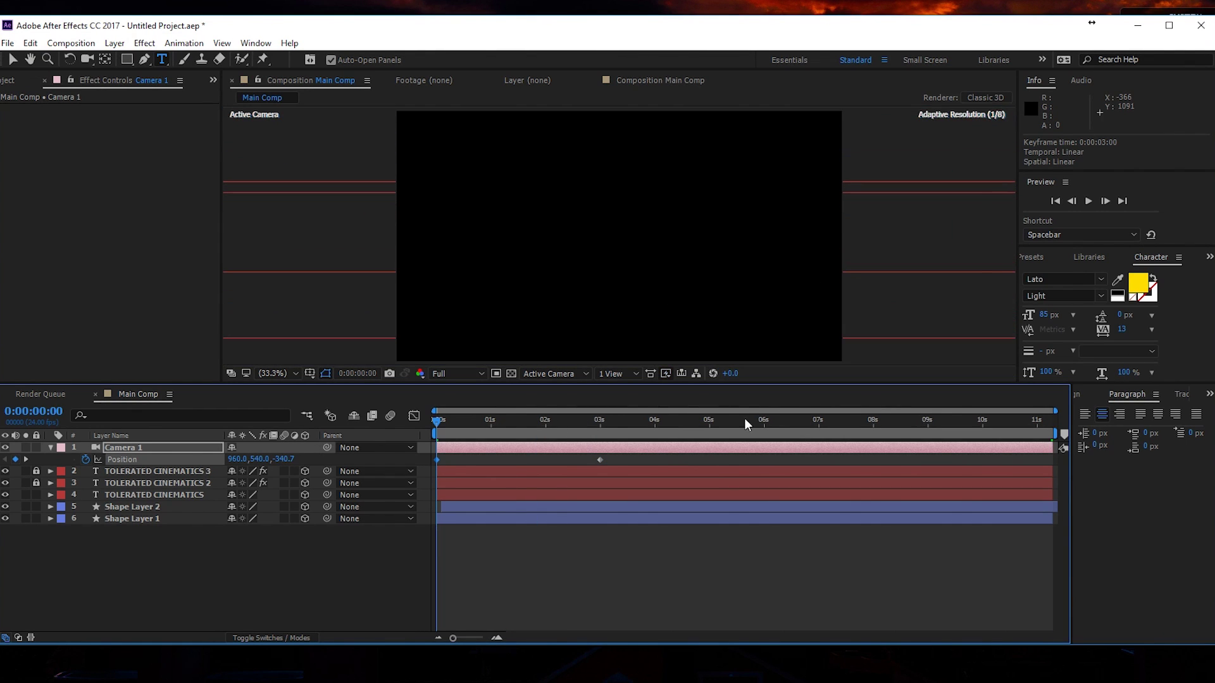
left_click_drag(442, 423, 494, 476)
left_click_drag(485, 423, 523, 447)
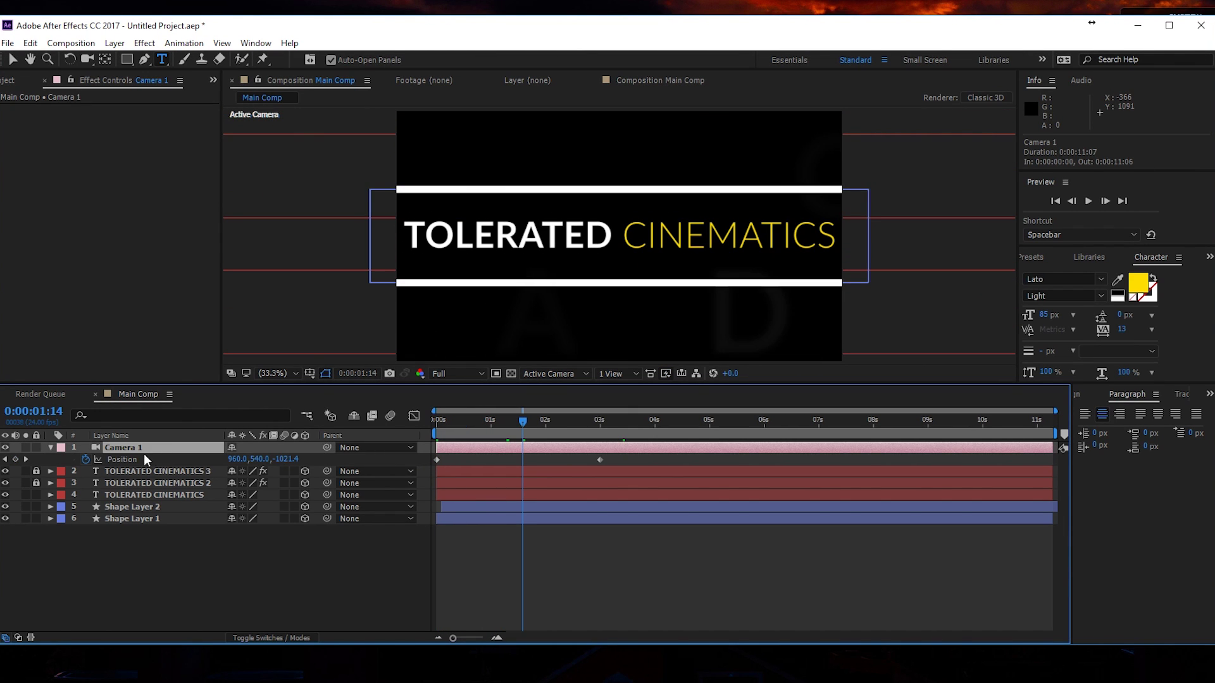
Step: In the Position speed graph, stretch the keyframe influence for a smoother ease
left_click(413, 416)
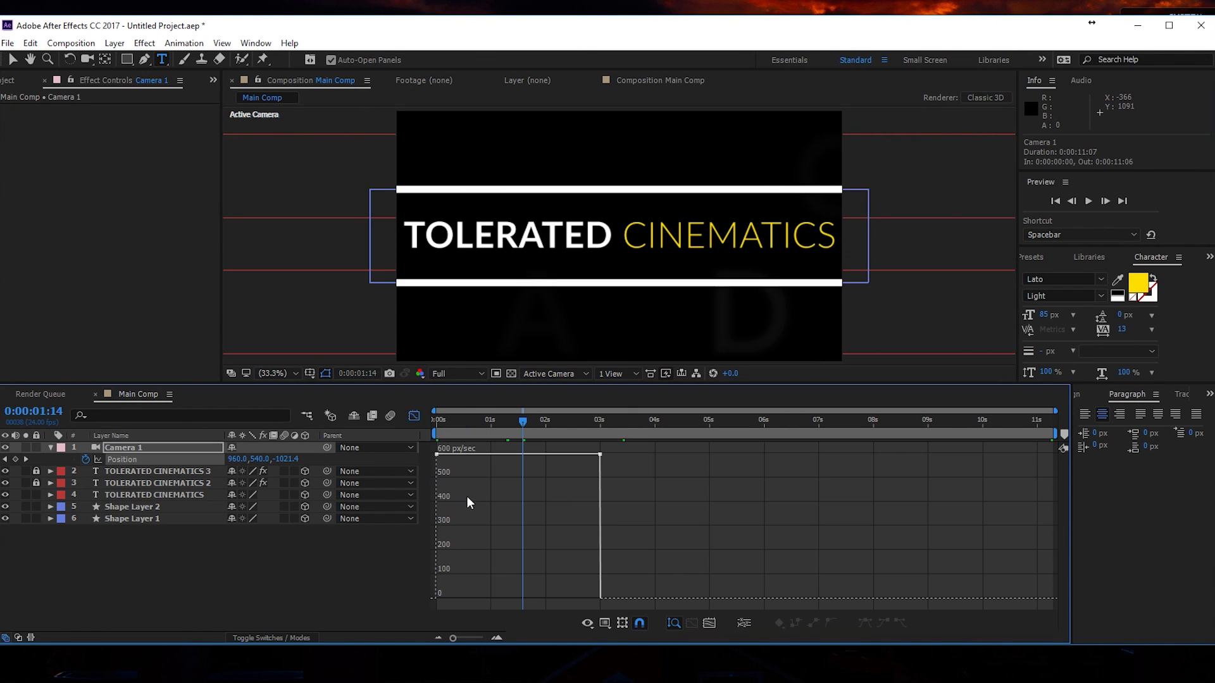
right_click(476, 503)
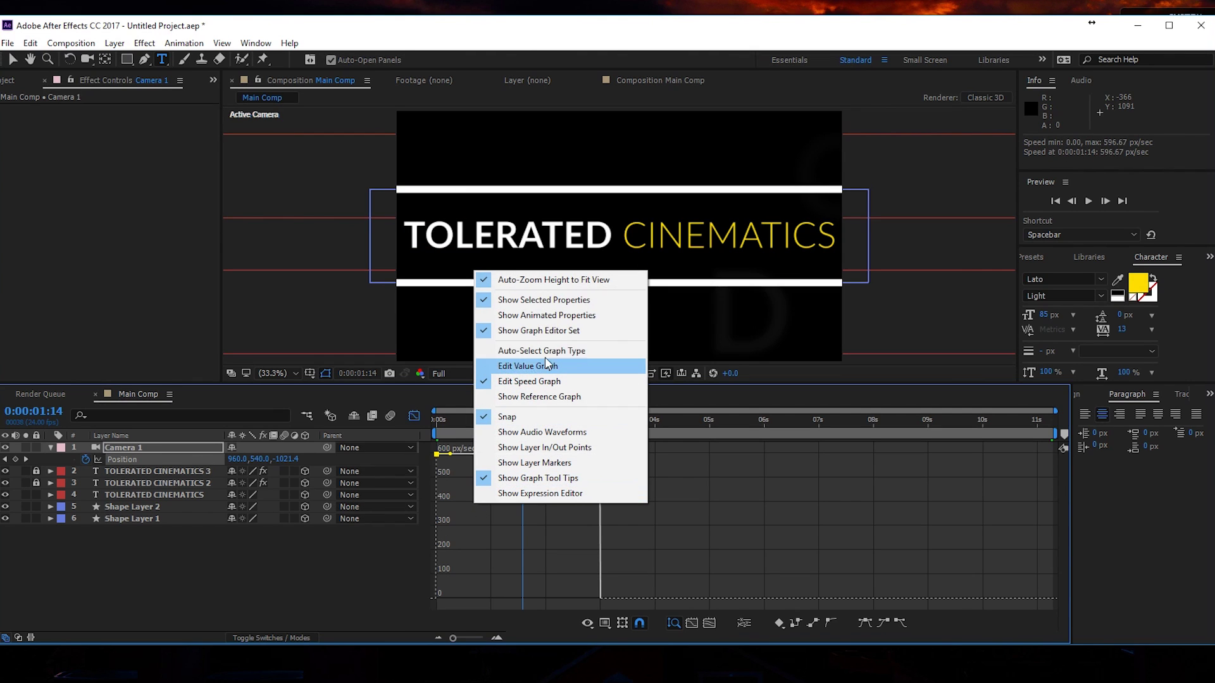
left_click(552, 543)
left_click_drag(599, 454, 533, 602)
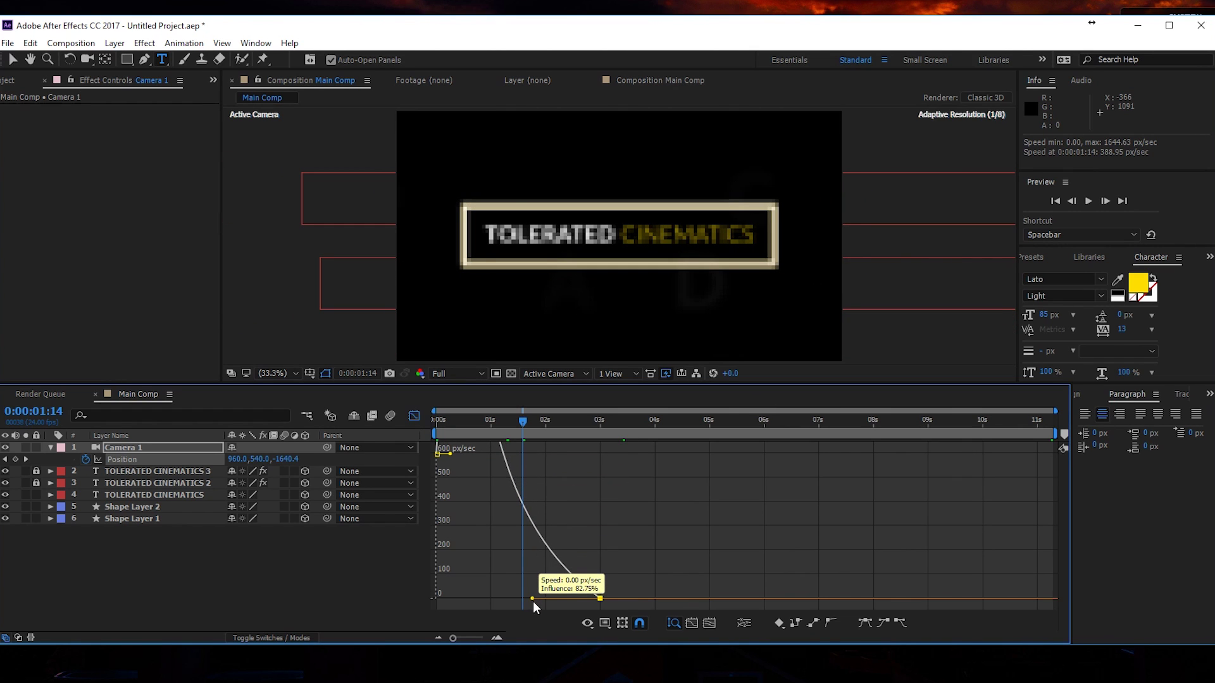
left_click_drag(586, 423, 594, 438)
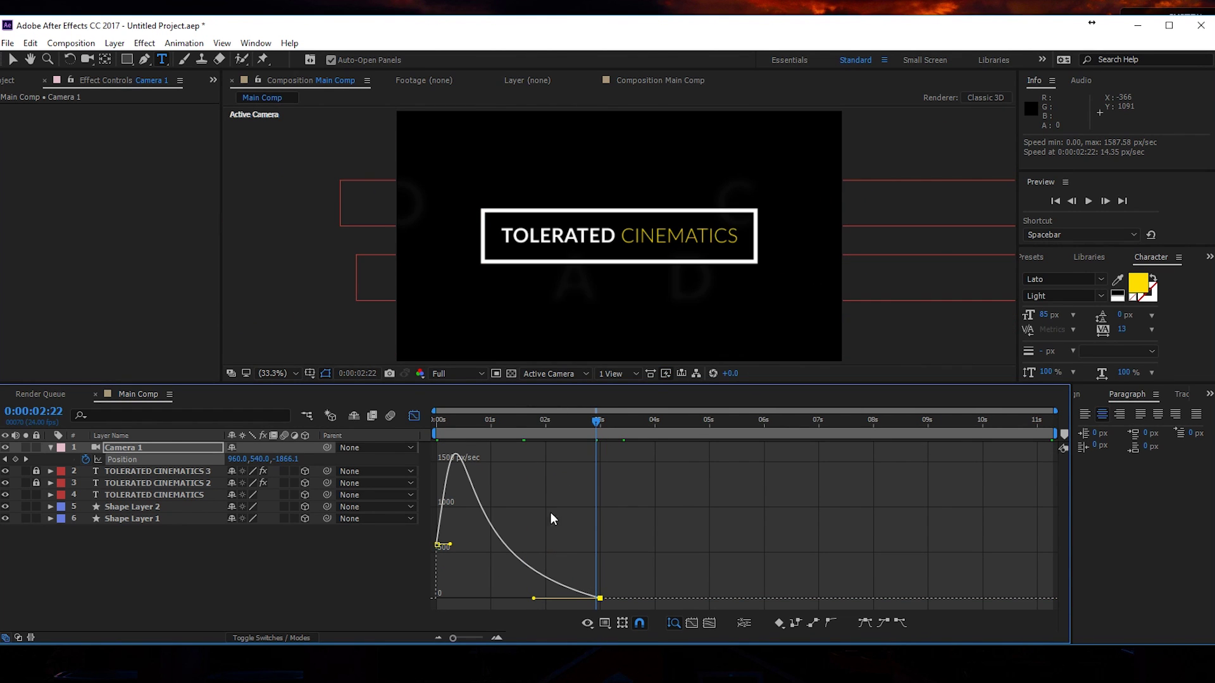
left_click_drag(591, 431, 596, 533)
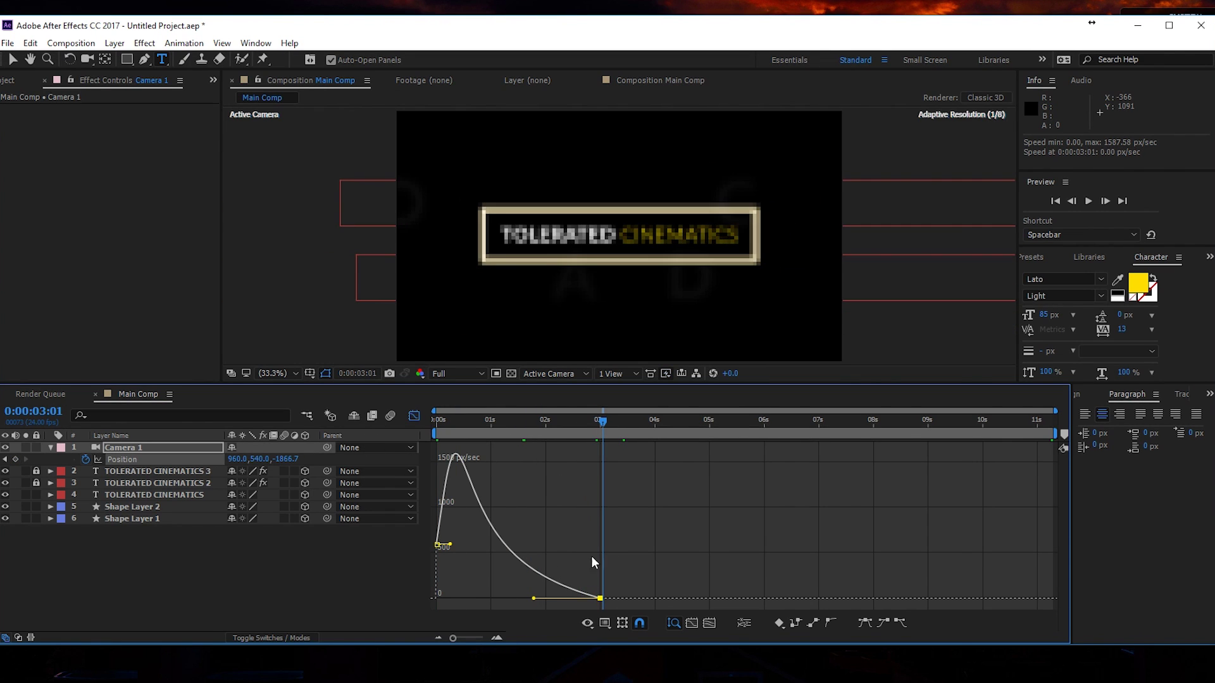
Step: Lengthen the ease into the 3 s keyframe on both keyframes and preview the camera move
left_click(522, 600)
left_click(564, 595)
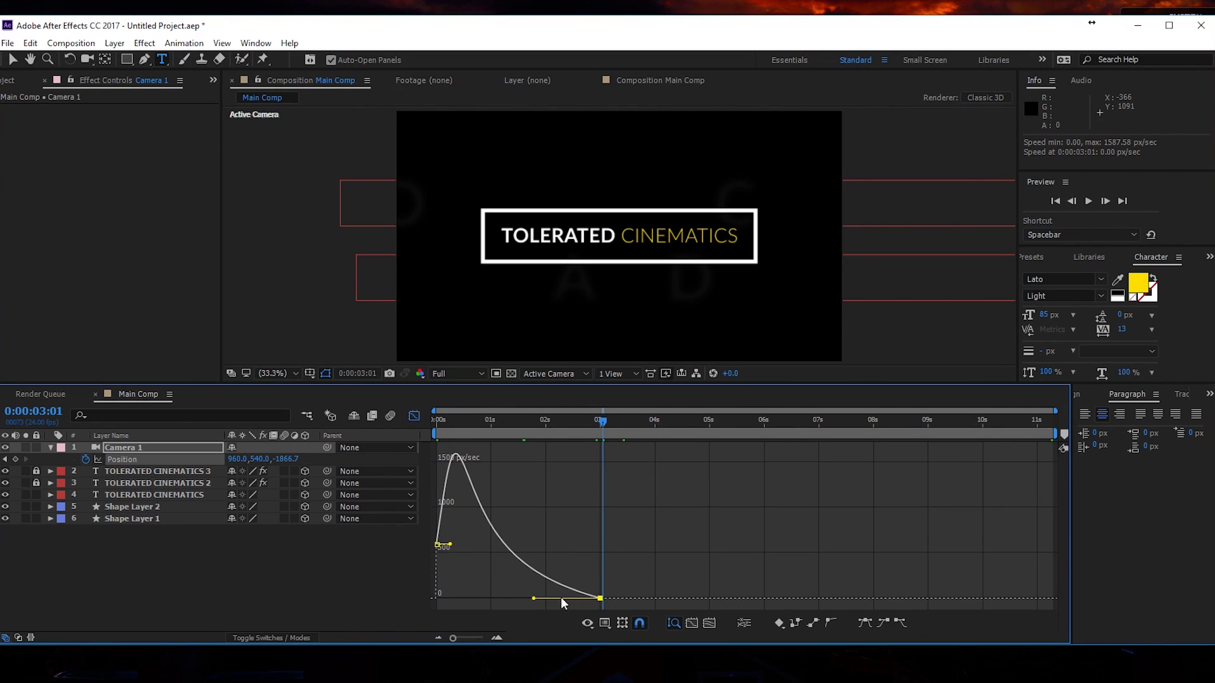
left_click_drag(533, 600, 462, 564)
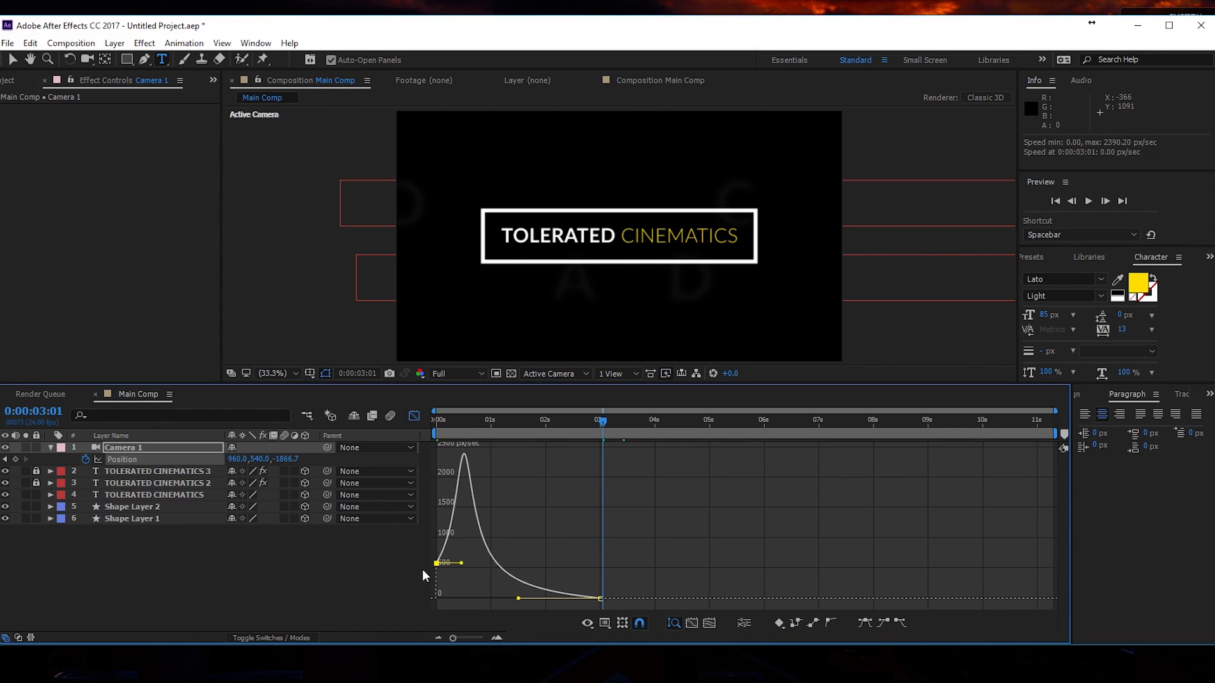
key("space")
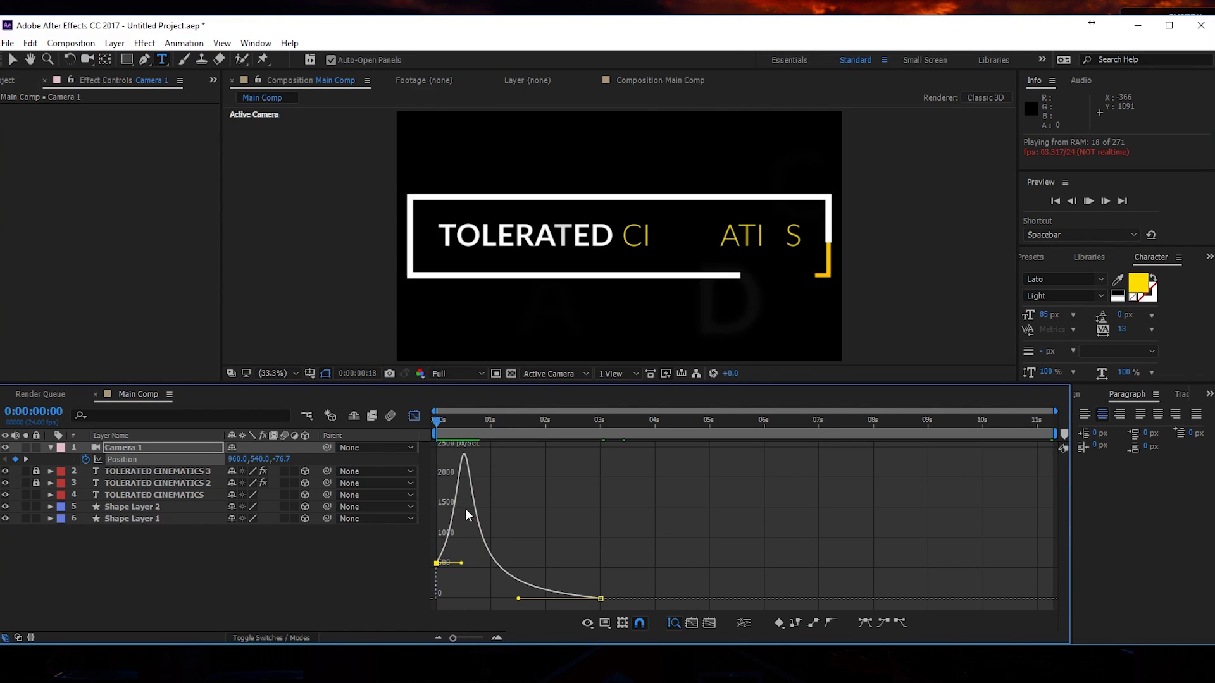
left_click(643, 500)
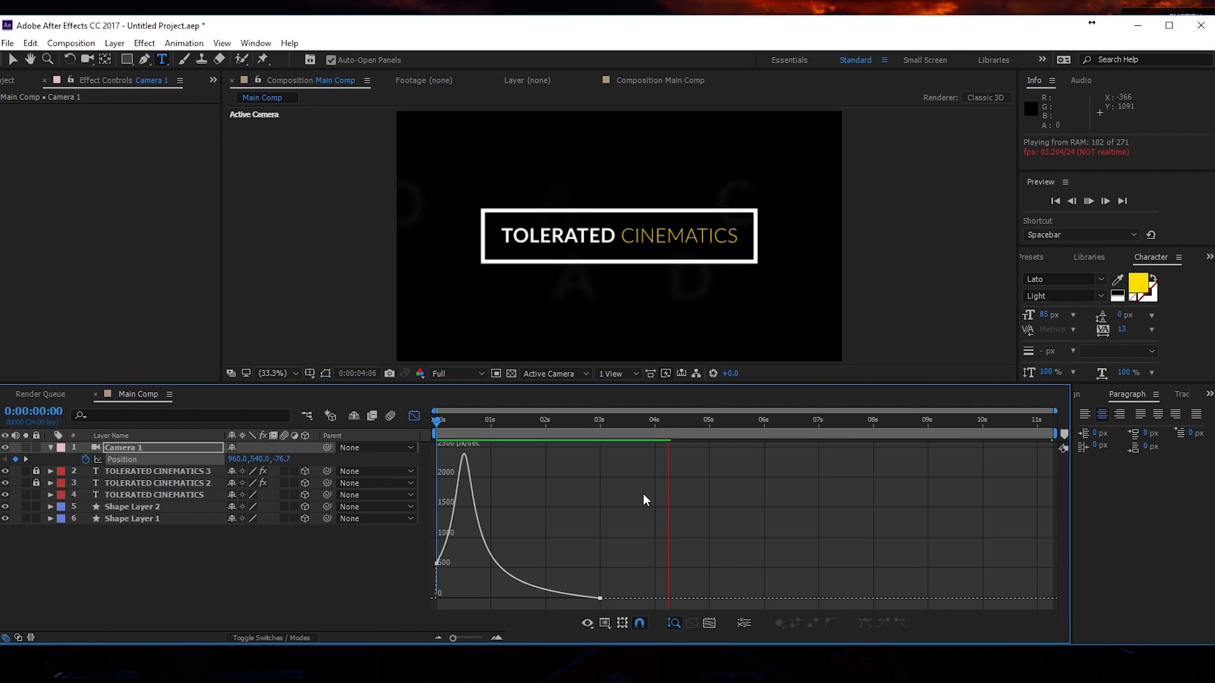
key("space")
key("space")
key("space")
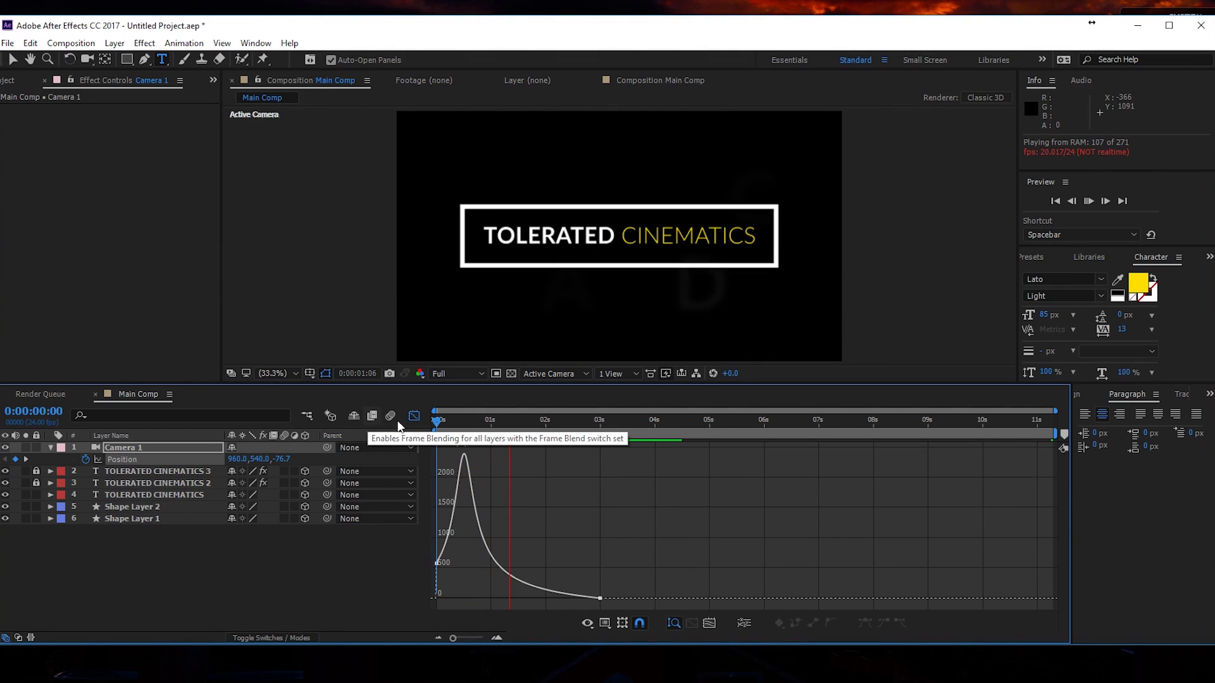
left_click(571, 433)
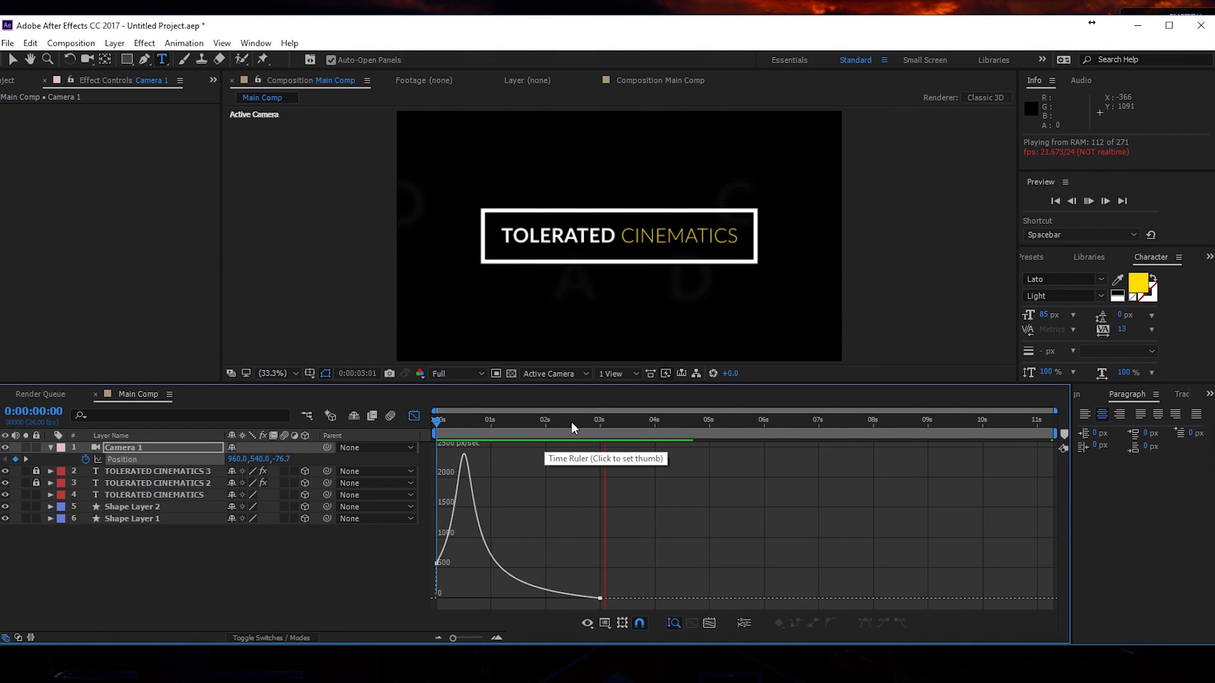